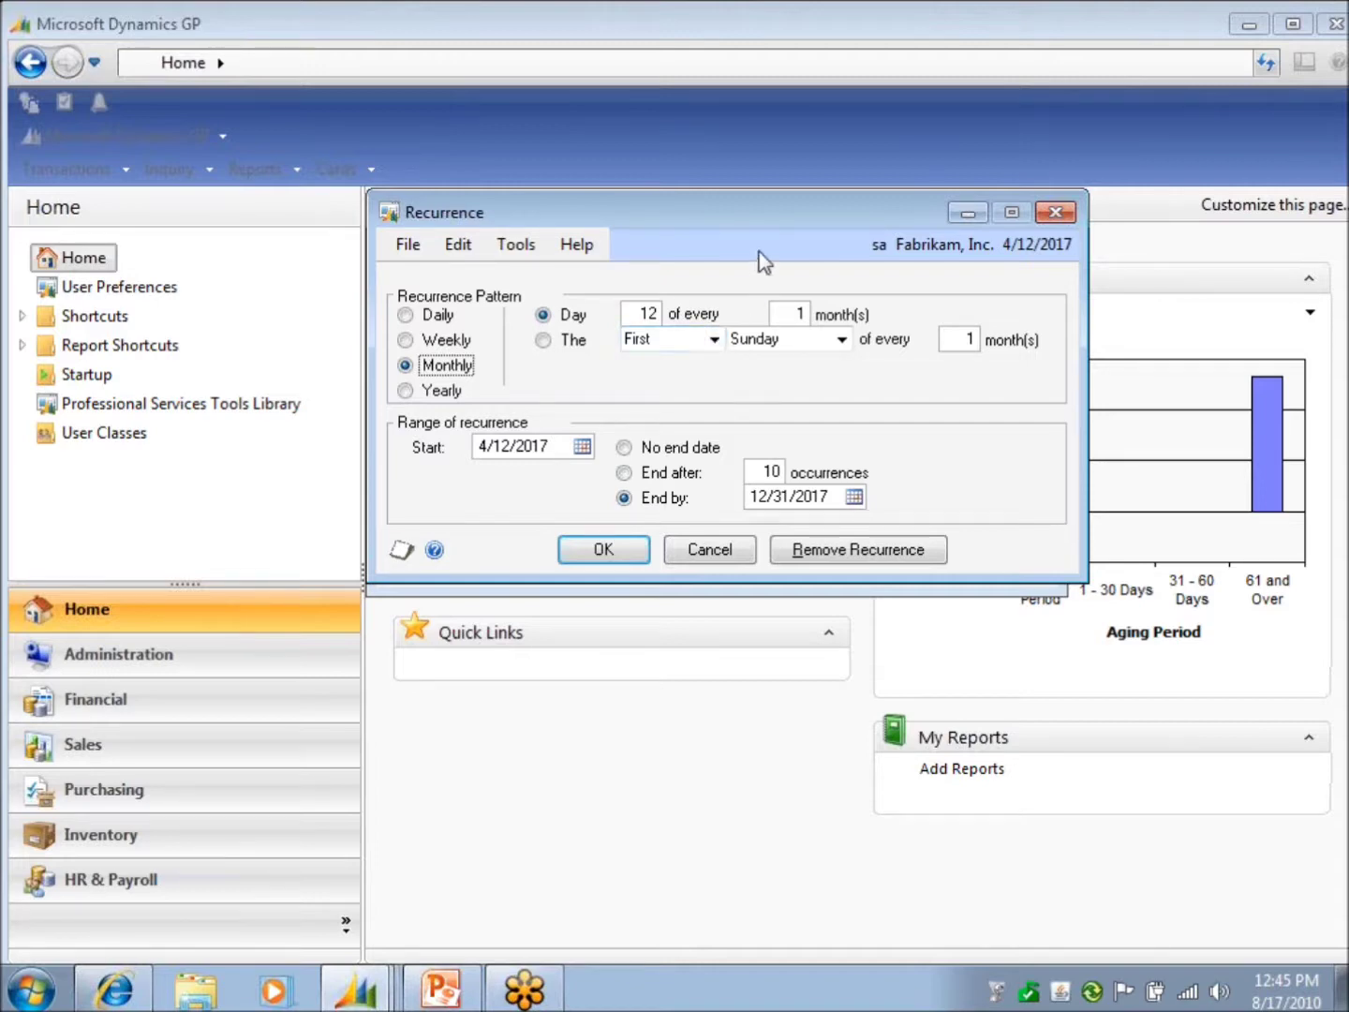
Close the recurrence settings, move the task window up, and open its linked Financial Groups window.
left_click(1055, 212)
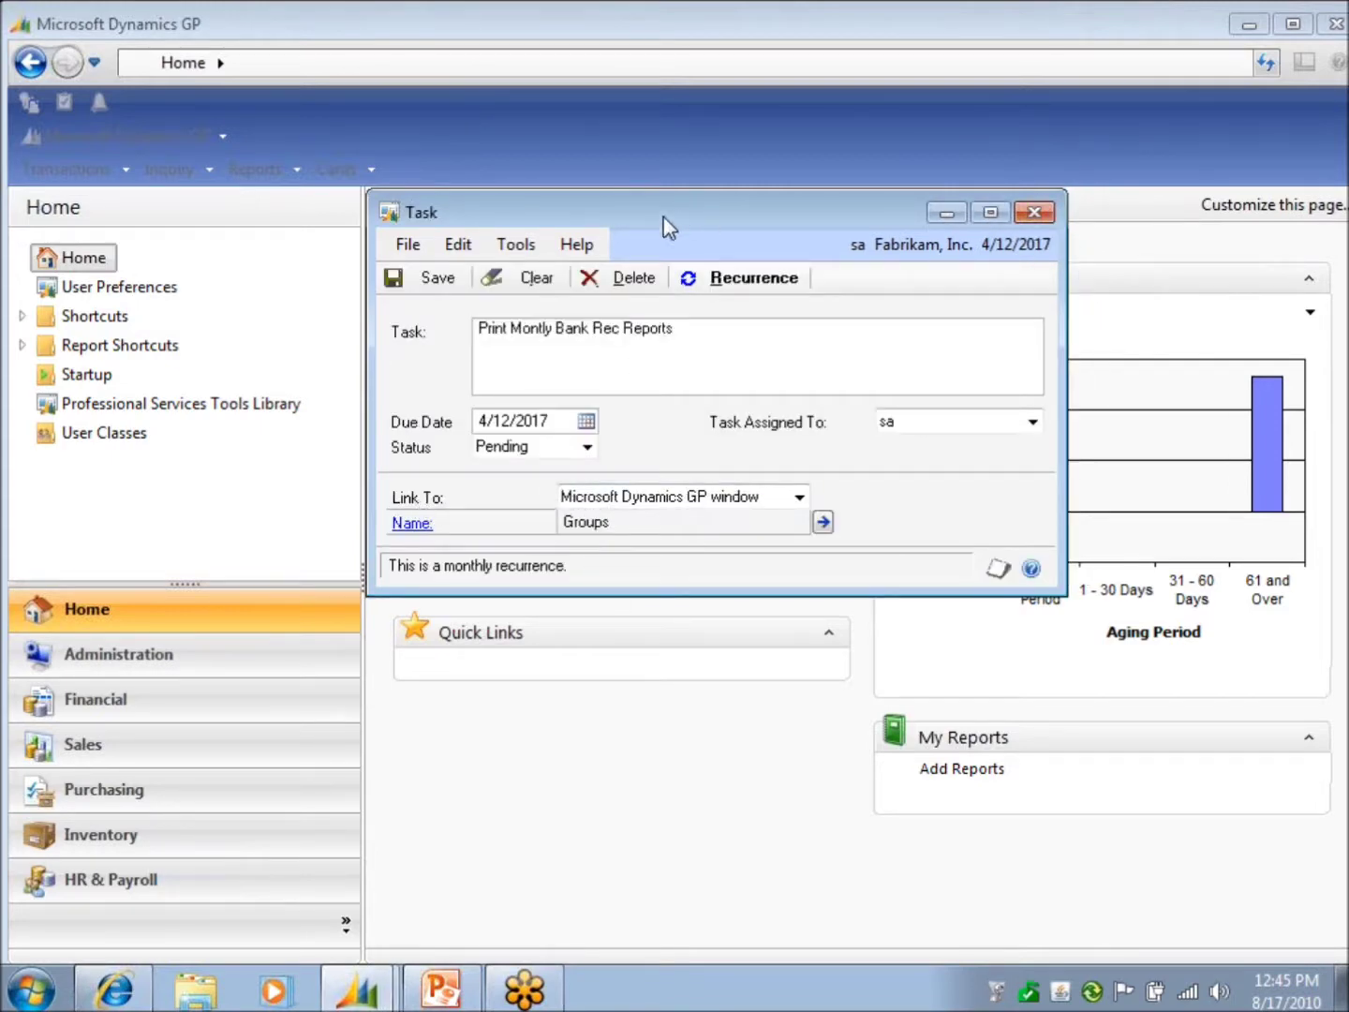
left_click_drag(666, 226, 722, 185)
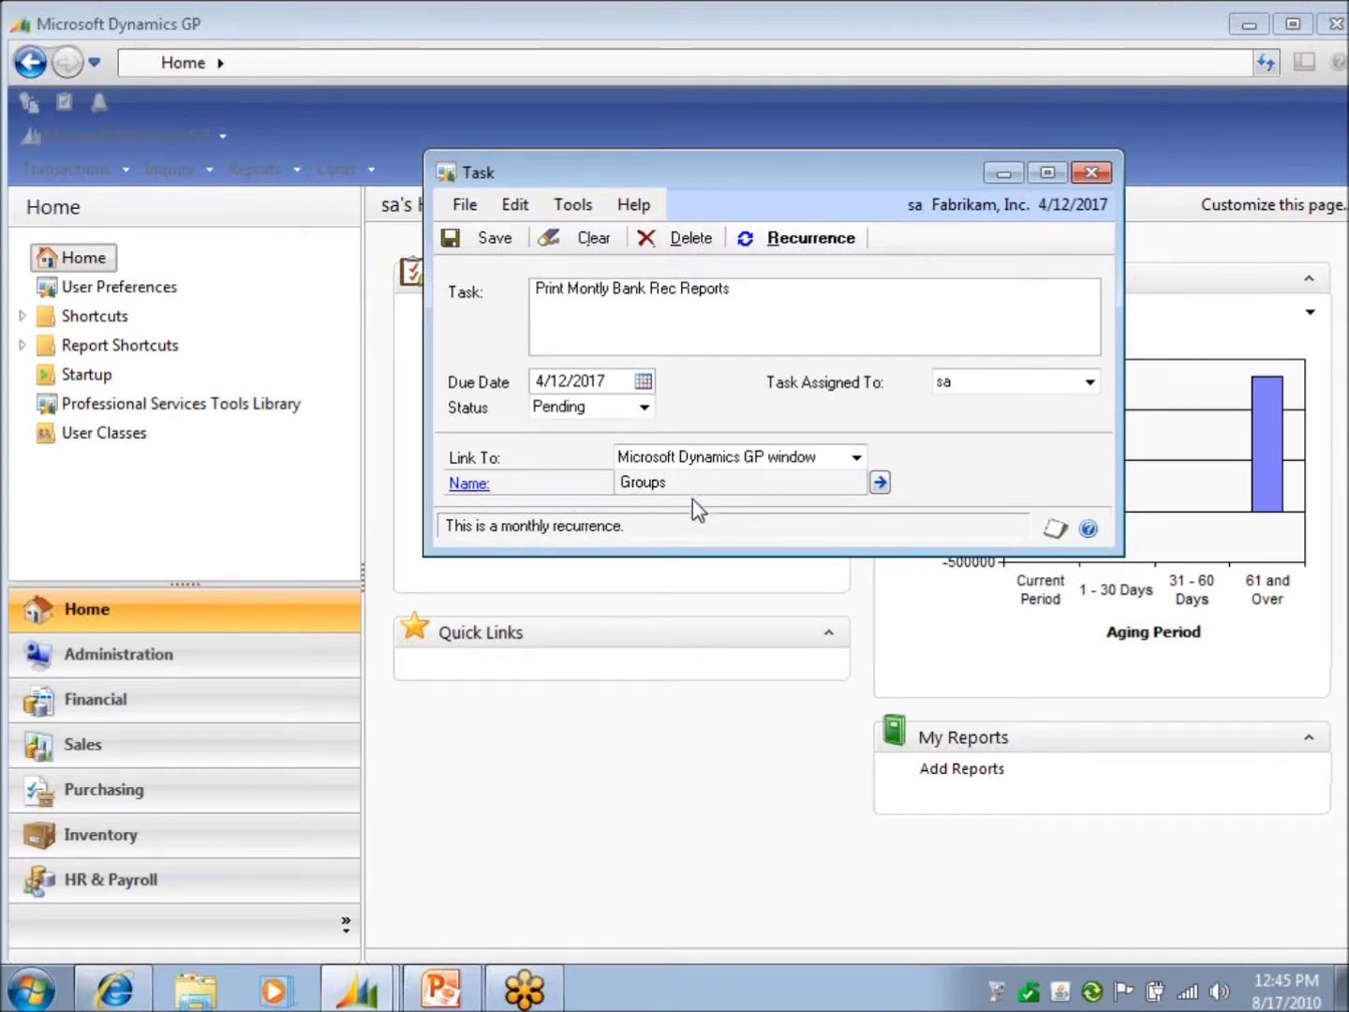
left_click(467, 483)
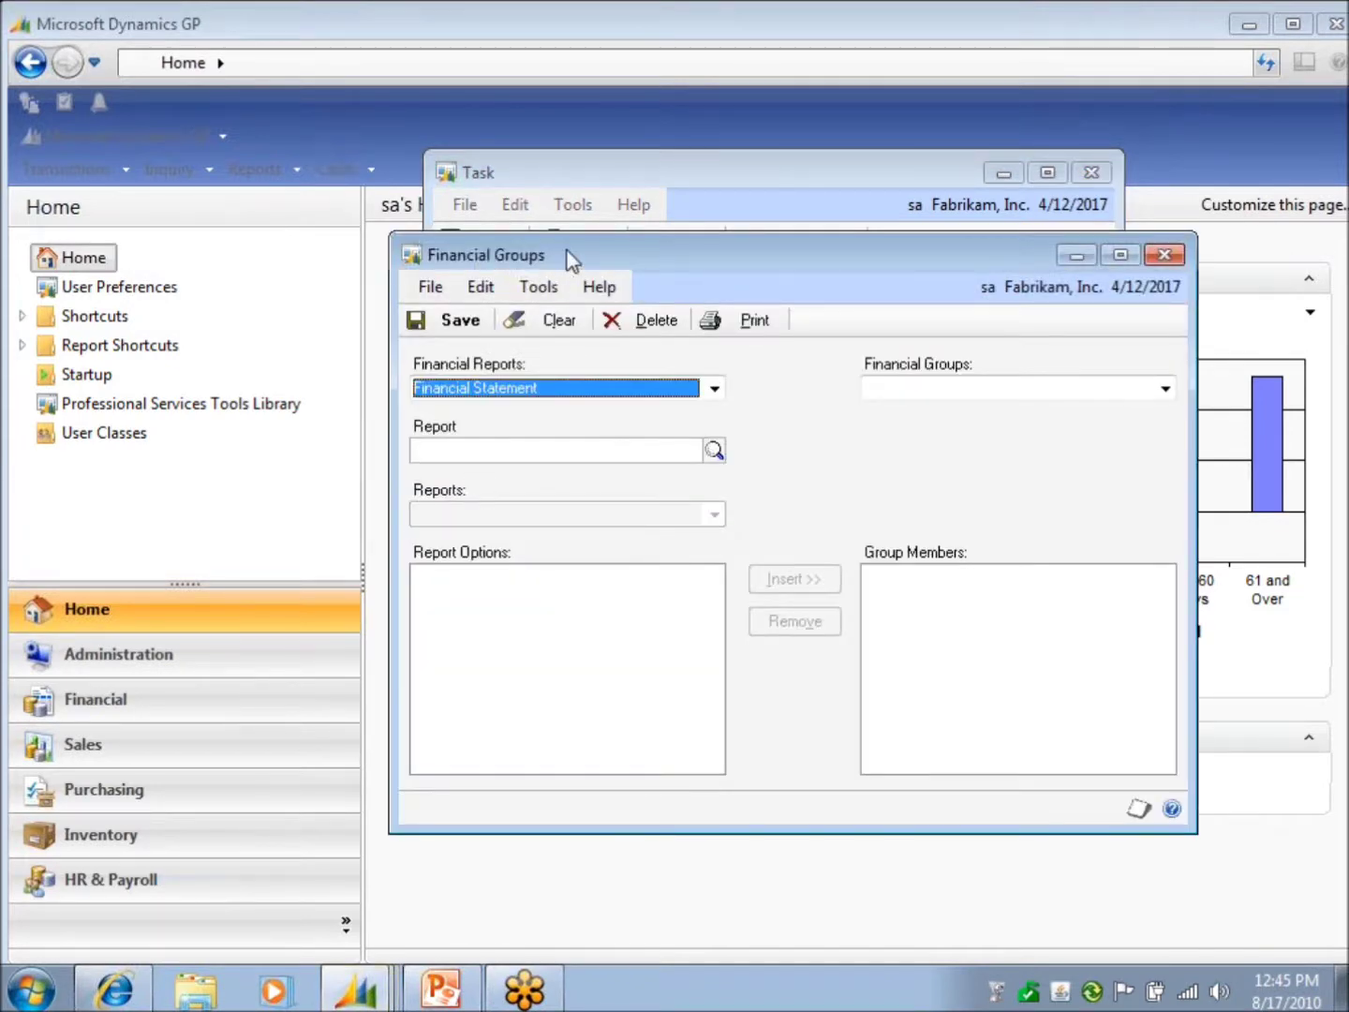
Print the Monthly Rec Rpts financial group to produce the Detailed Trial Balance report.
left_click(1165, 389)
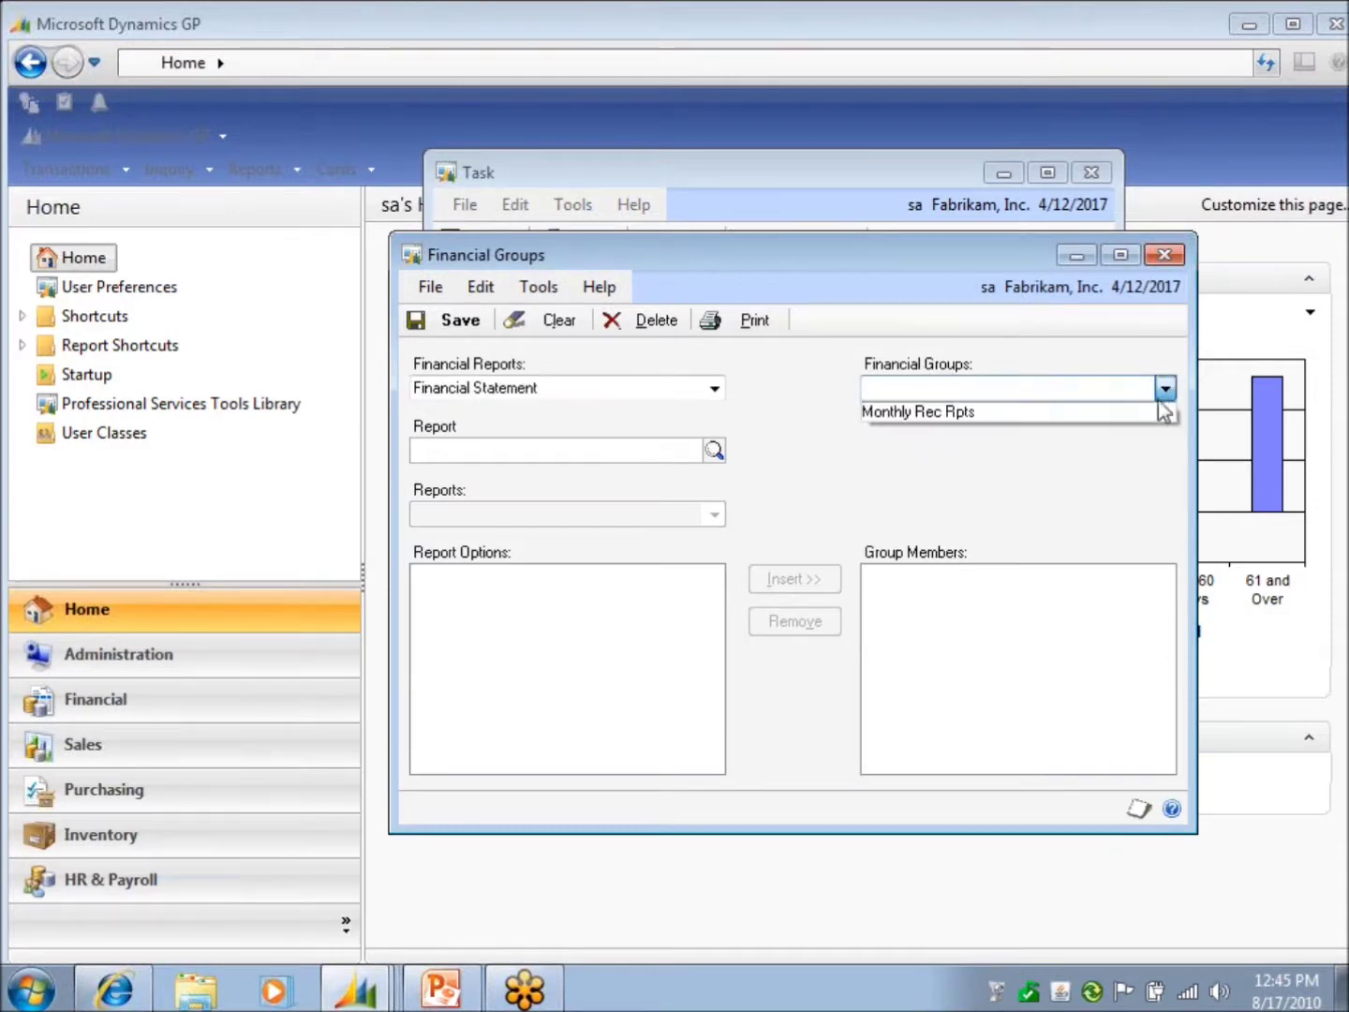
left_click(1143, 413)
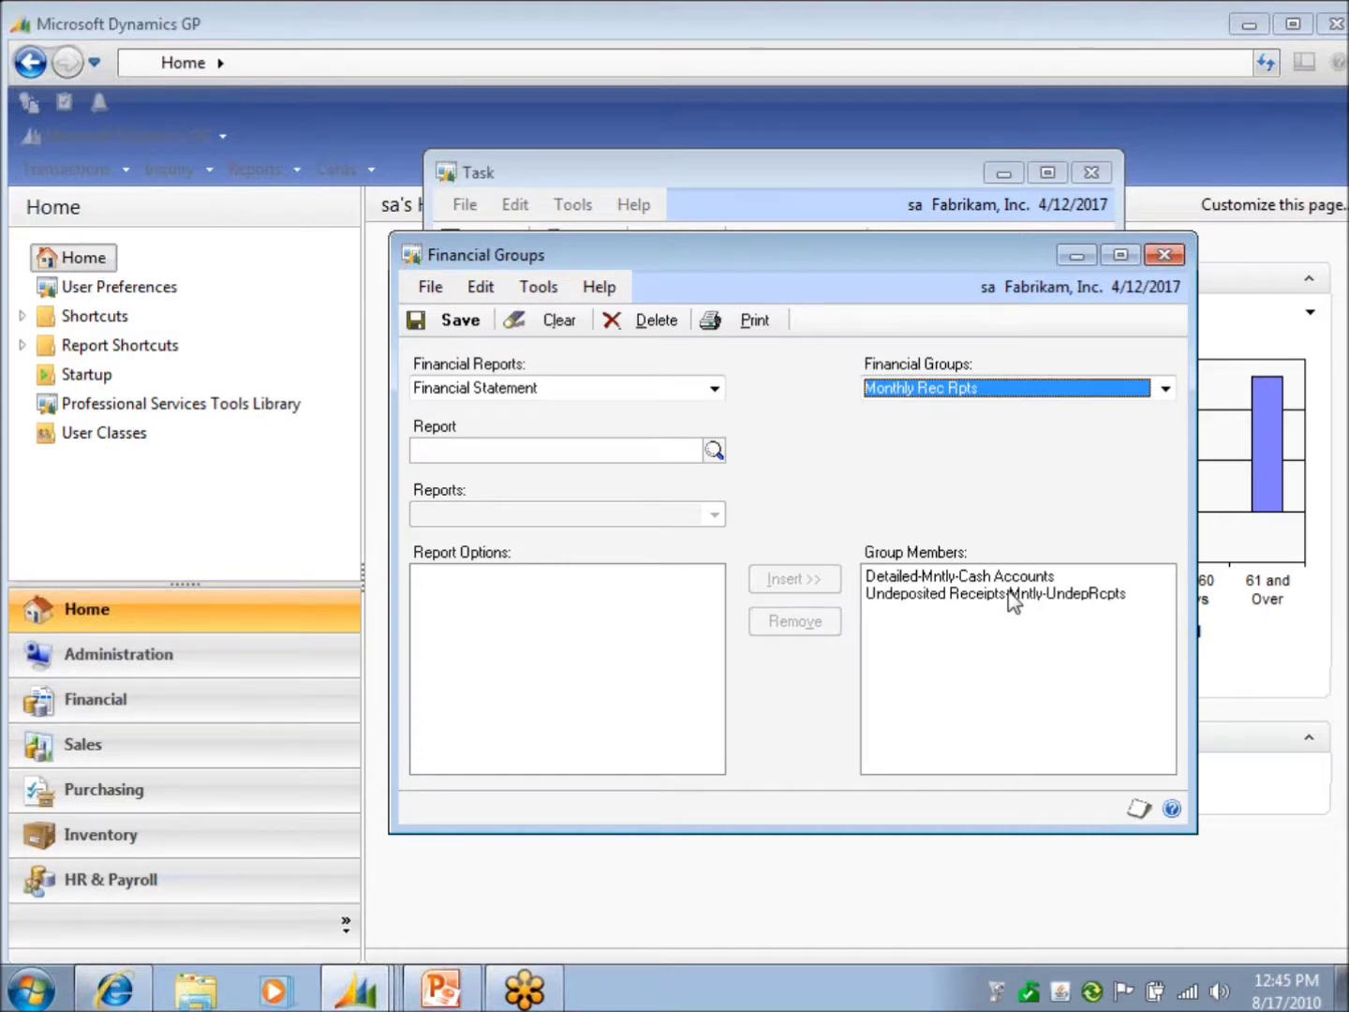
left_click(749, 321)
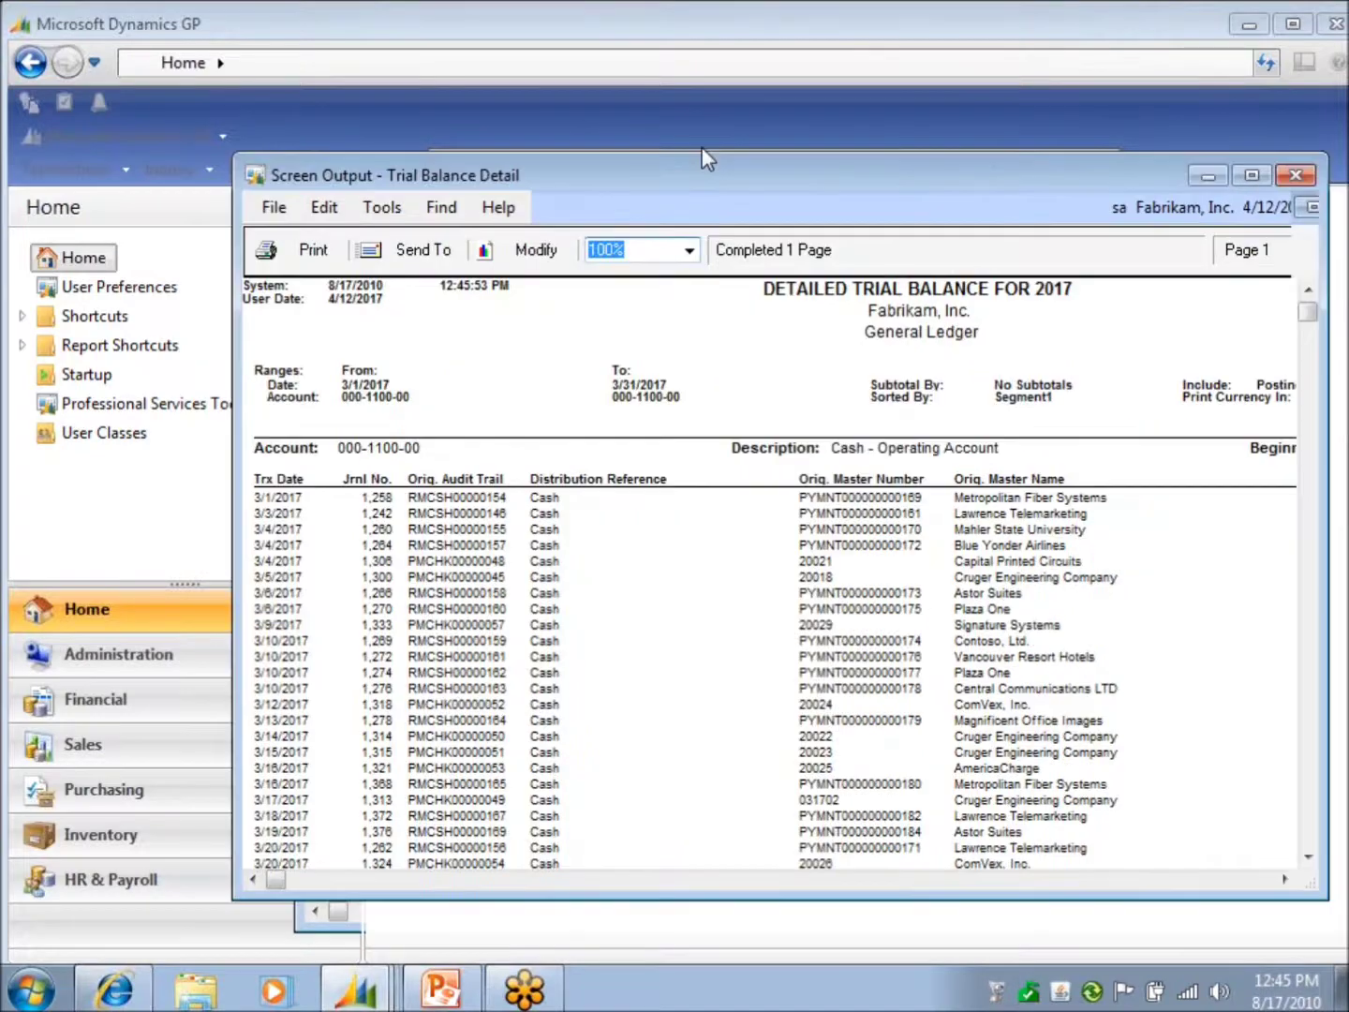
left_click_drag(874, 209, 616, 46)
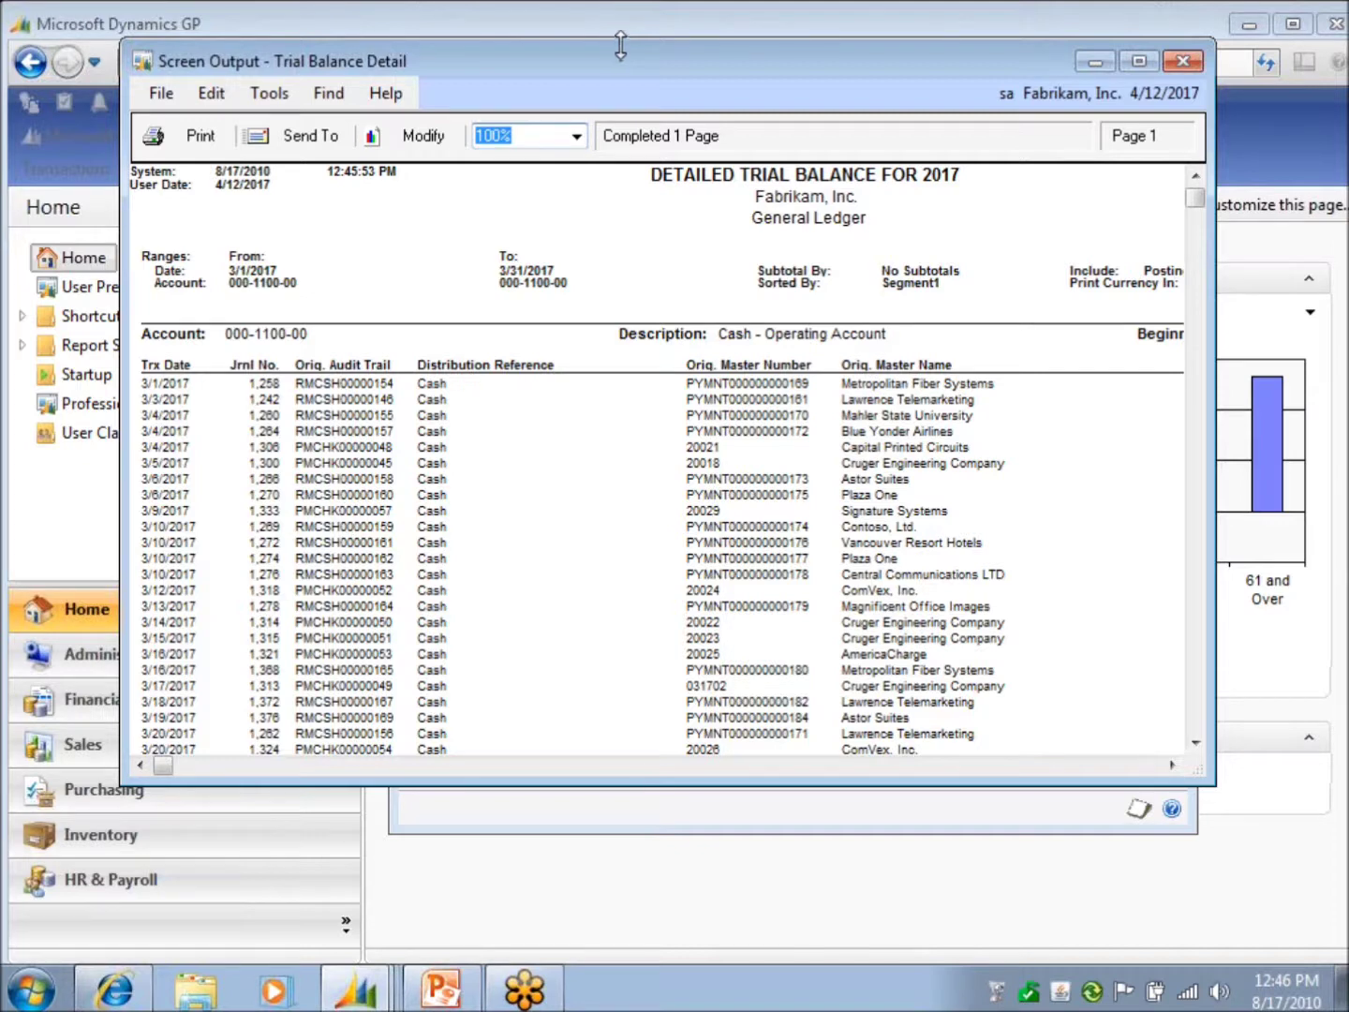
left_click(1200, 702)
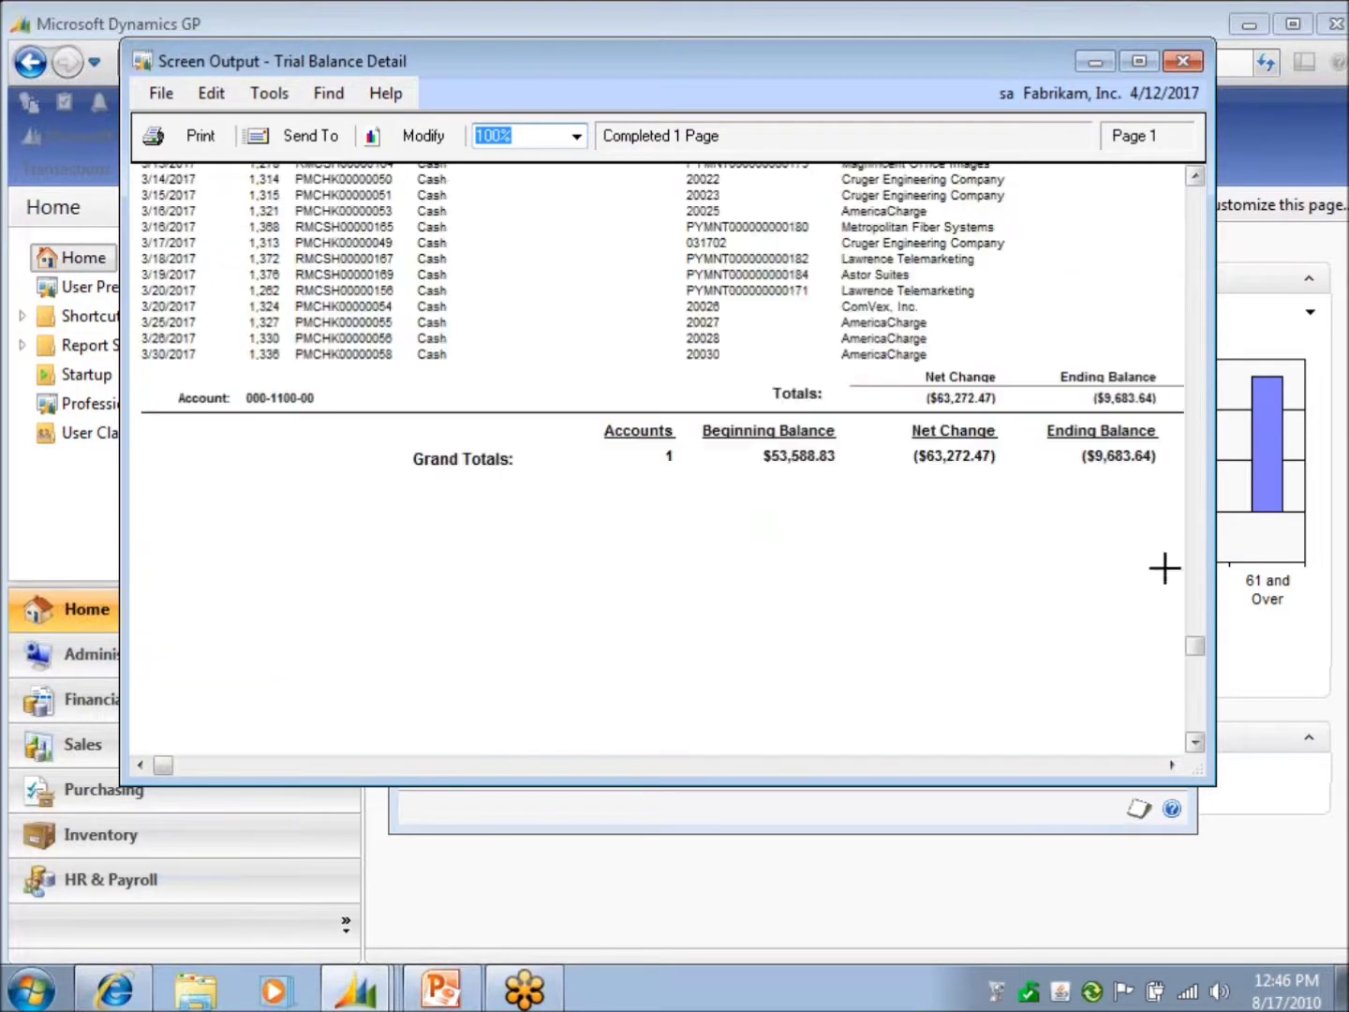
left_click(1198, 208)
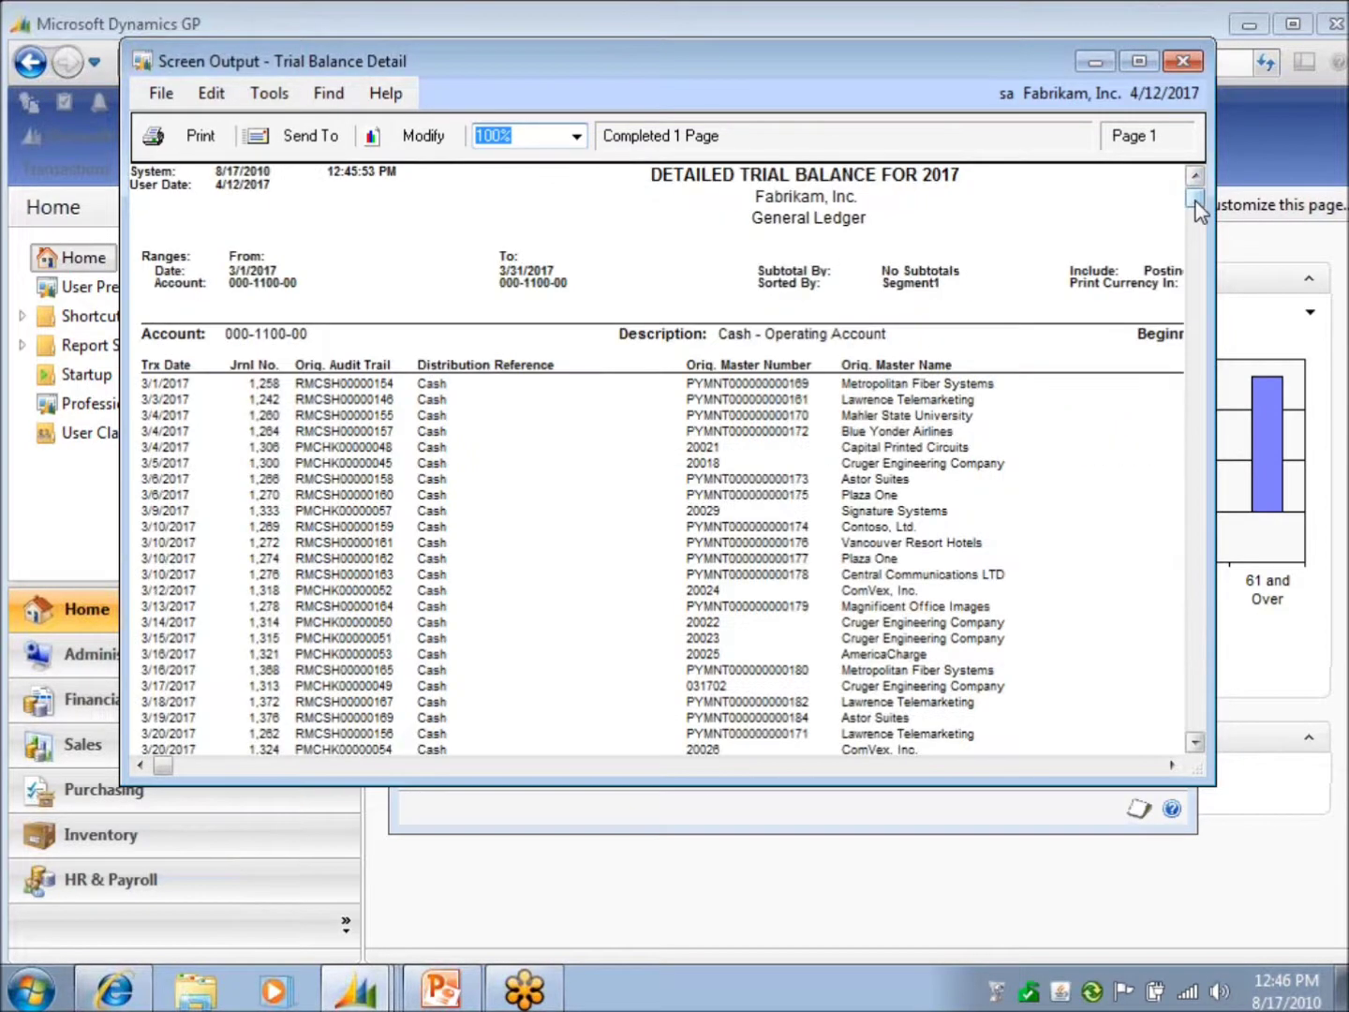
left_click(1183, 63)
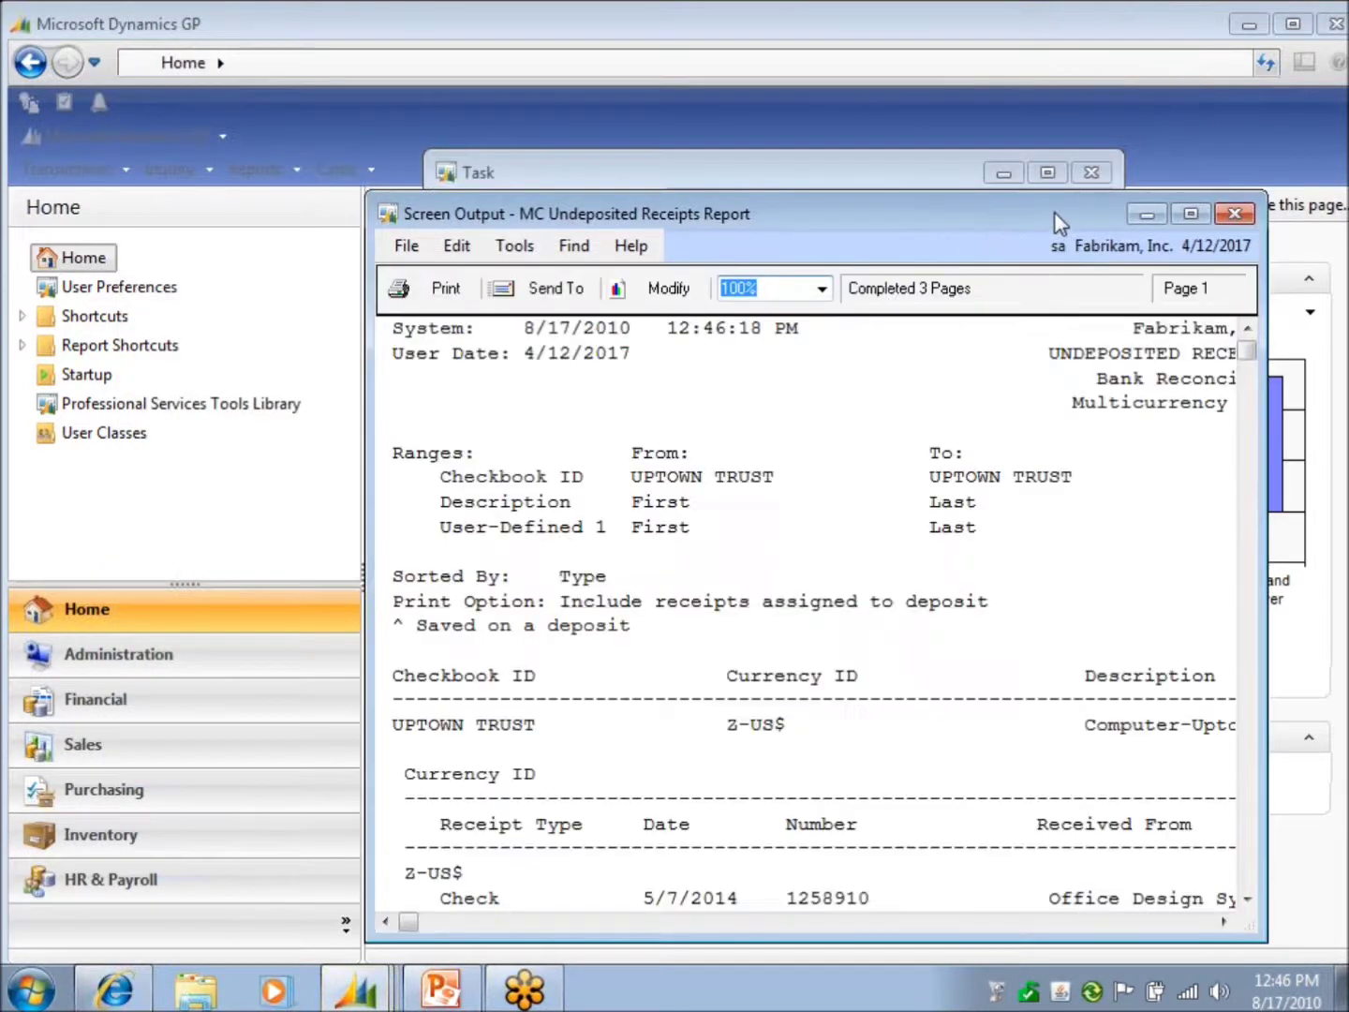
Move and enlarge the MC Undeposited Receipts Report, scroll through it, then close it.
left_click_drag(1044, 207, 798, 45)
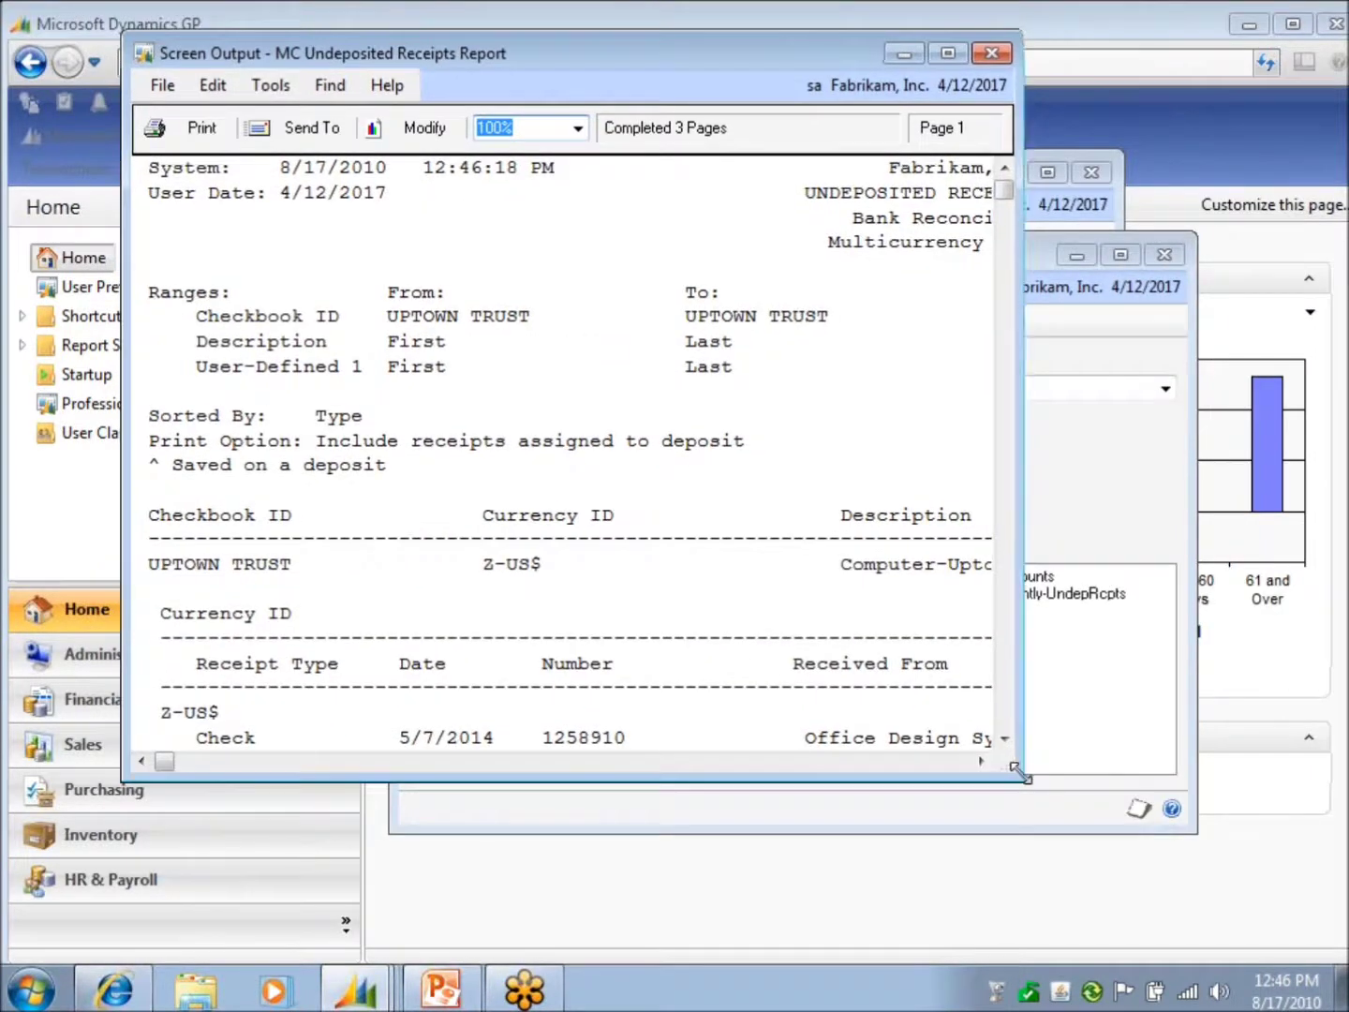
left_click_drag(1019, 770, 1242, 874)
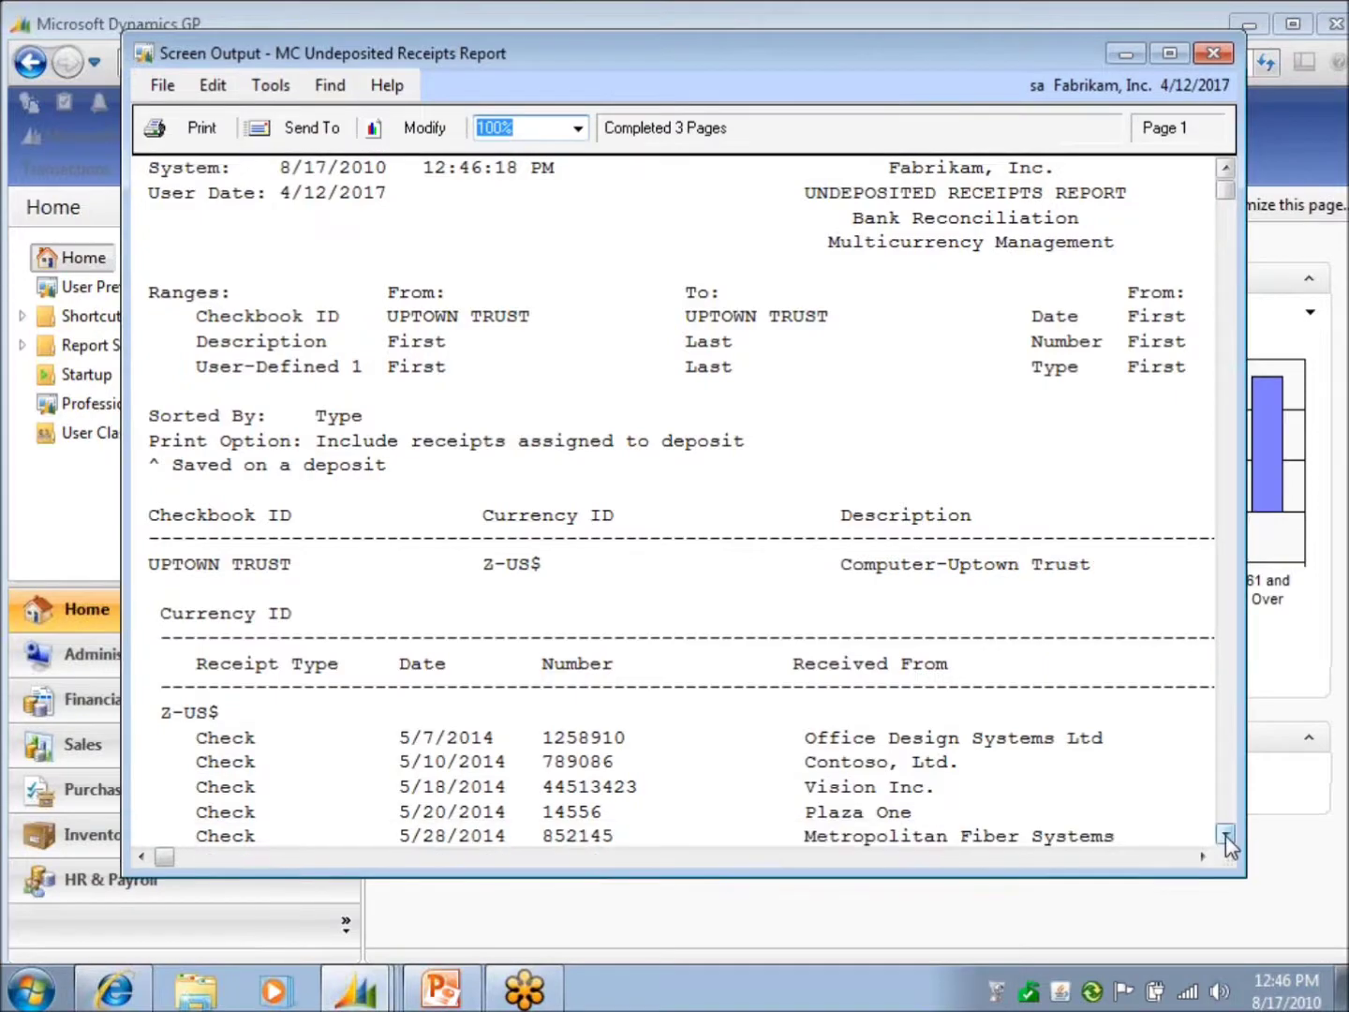
left_click(1226, 831)
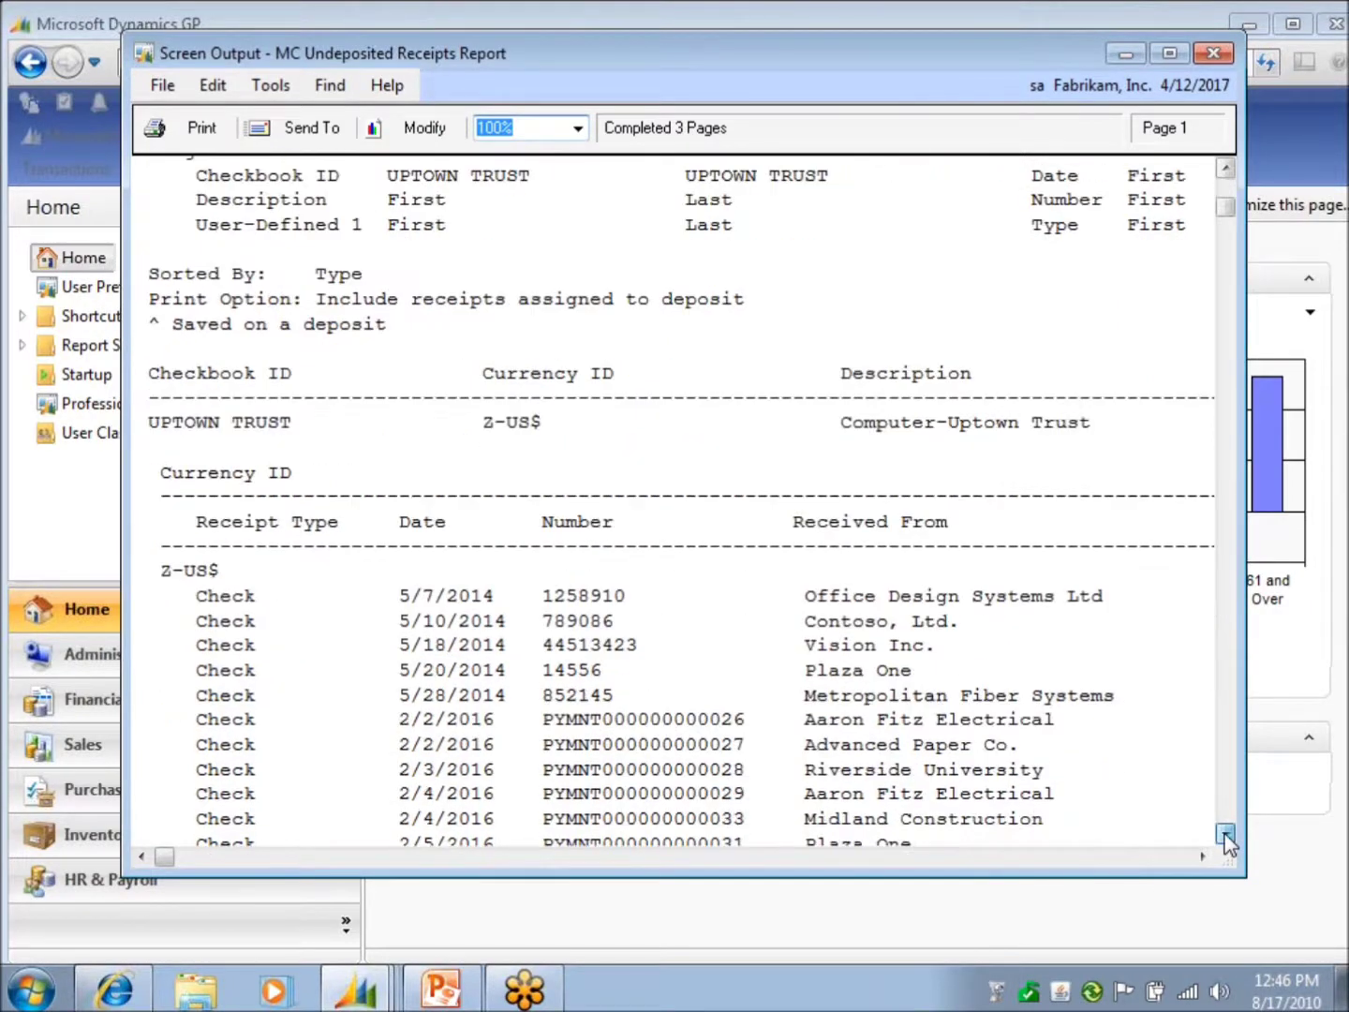
left_click(1226, 833)
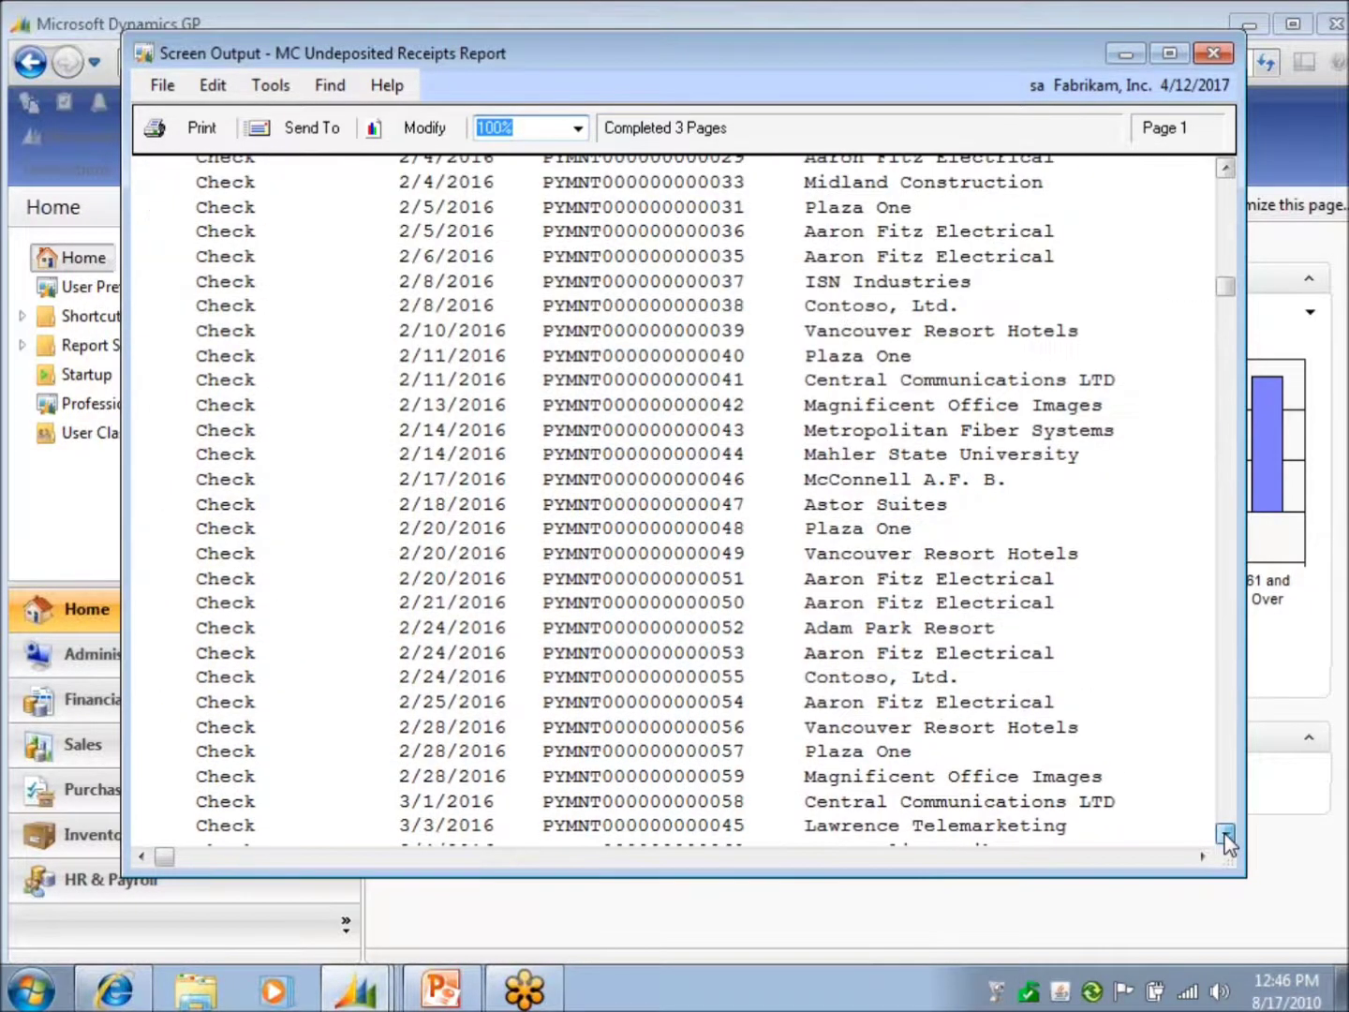
left_click(1225, 833)
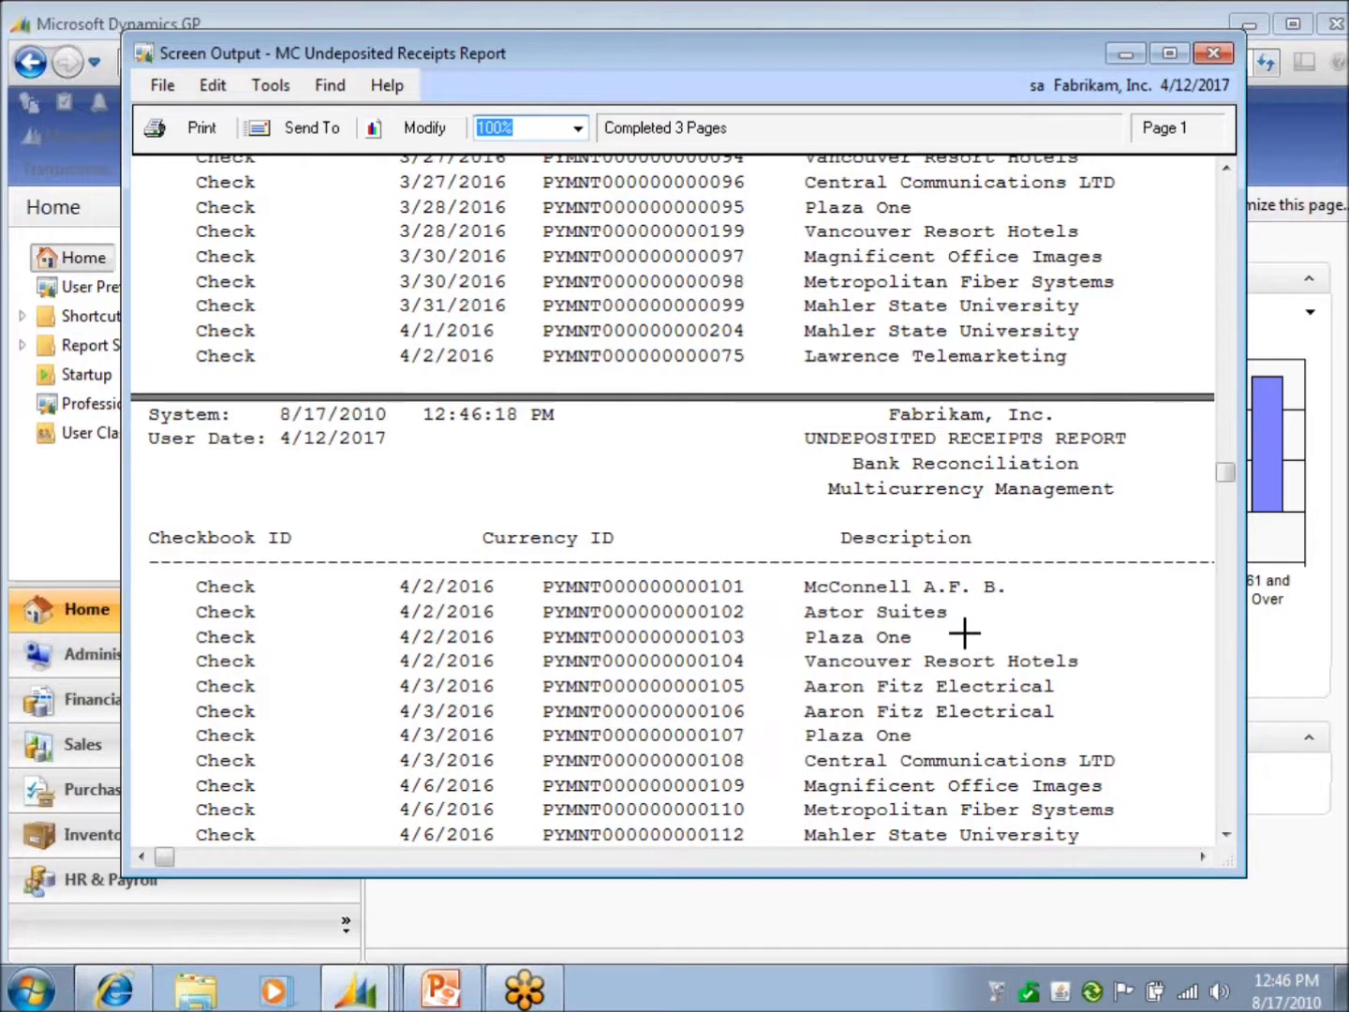
left_click(1211, 56)
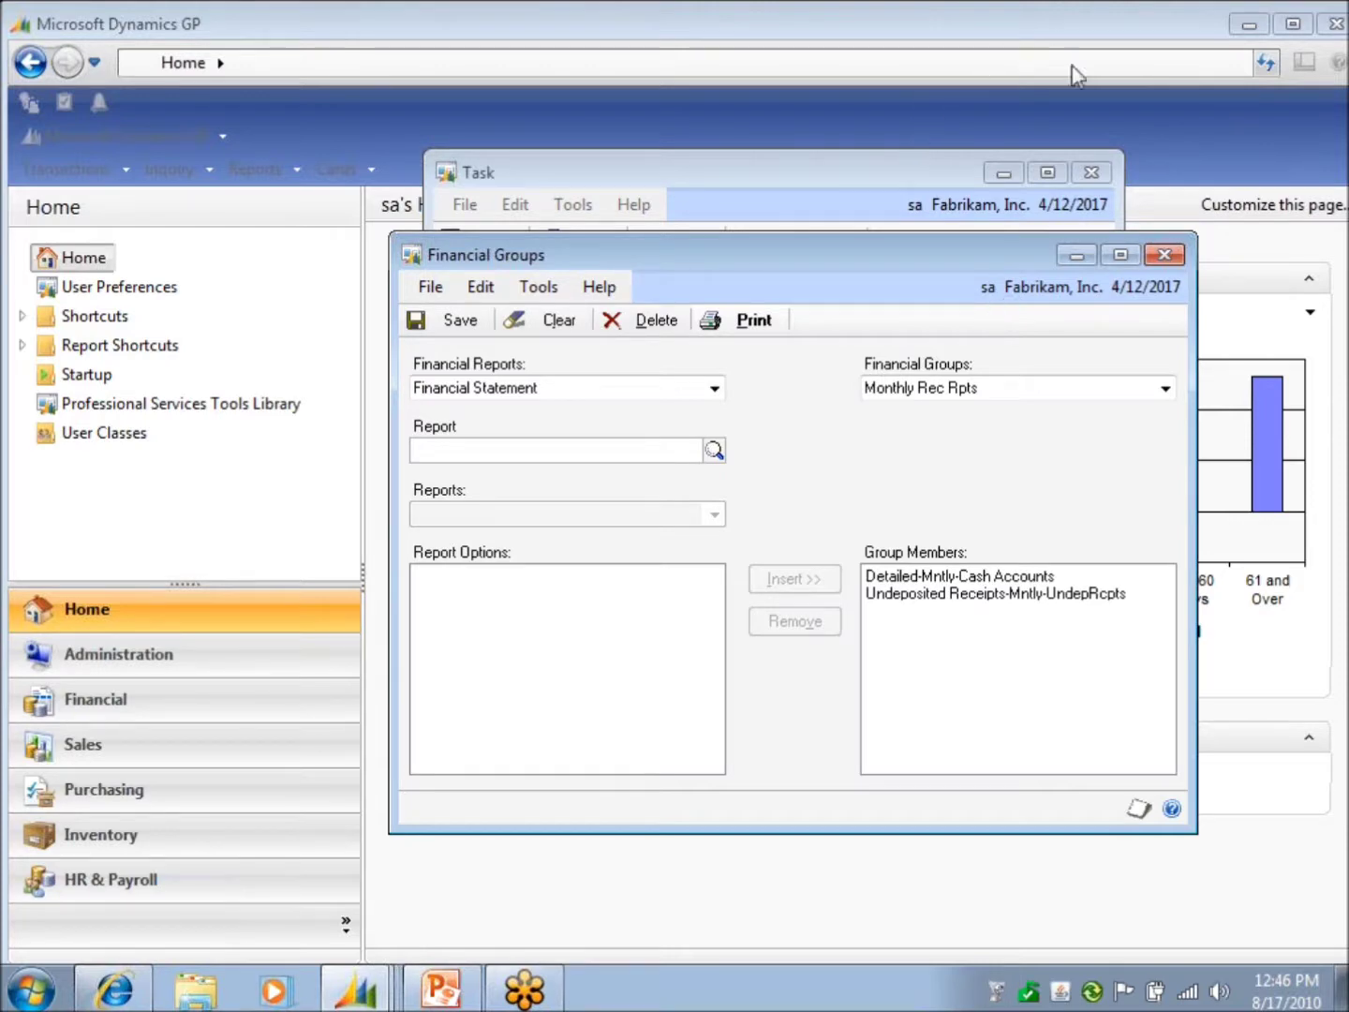
Set the Print Montly Bank Rec Reports task status to Completed, save, and refresh the Home page.
left_click(1182, 258)
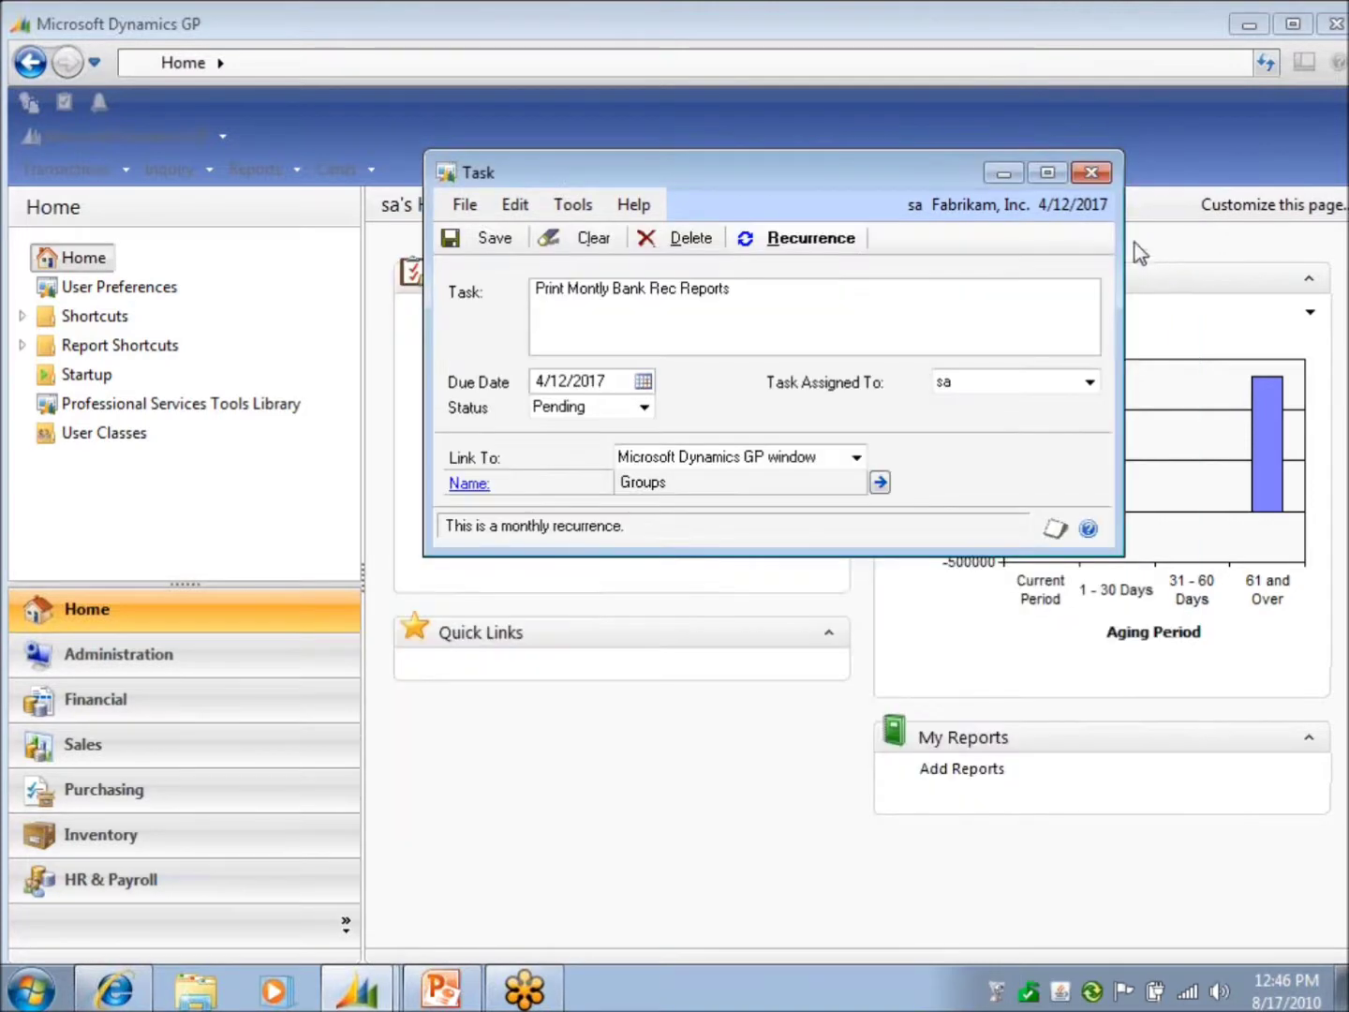
left_click(645, 409)
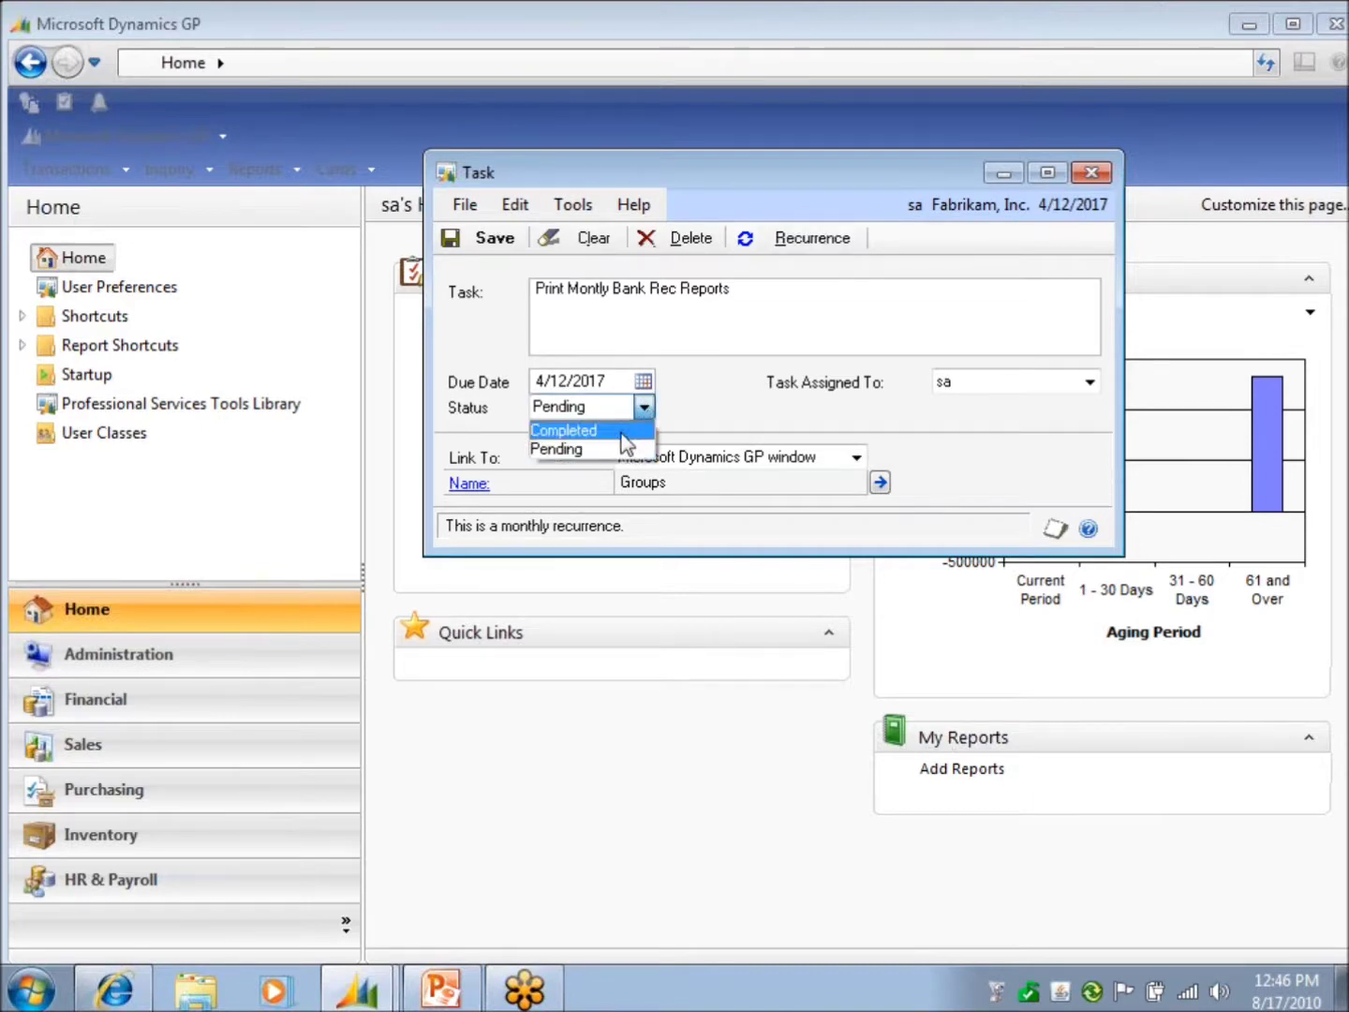
left_click(622, 433)
left_click(503, 246)
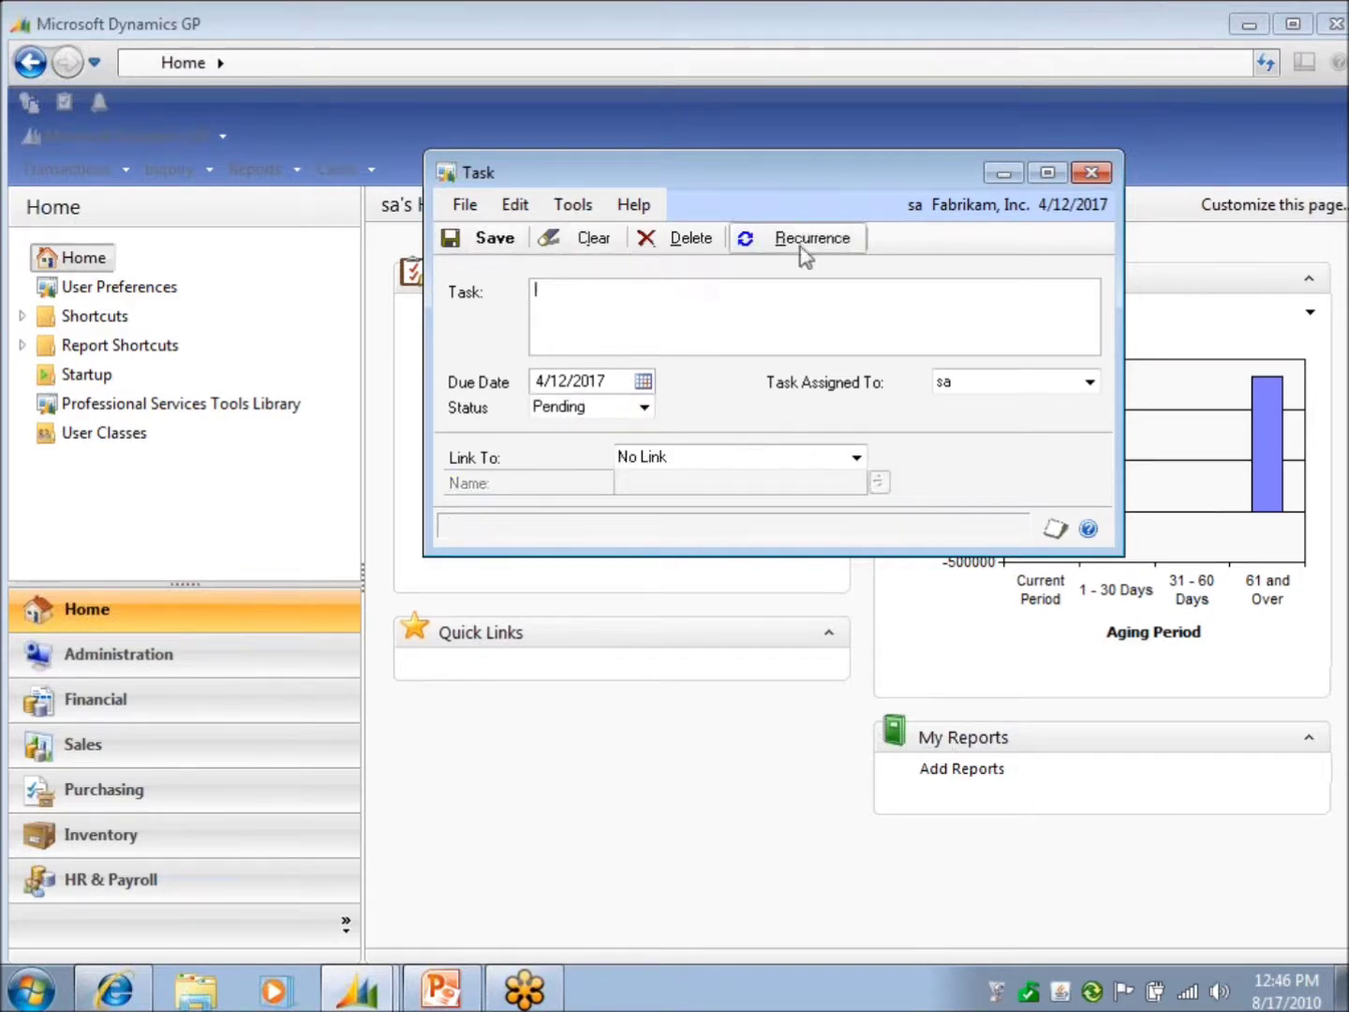
left_click(1092, 173)
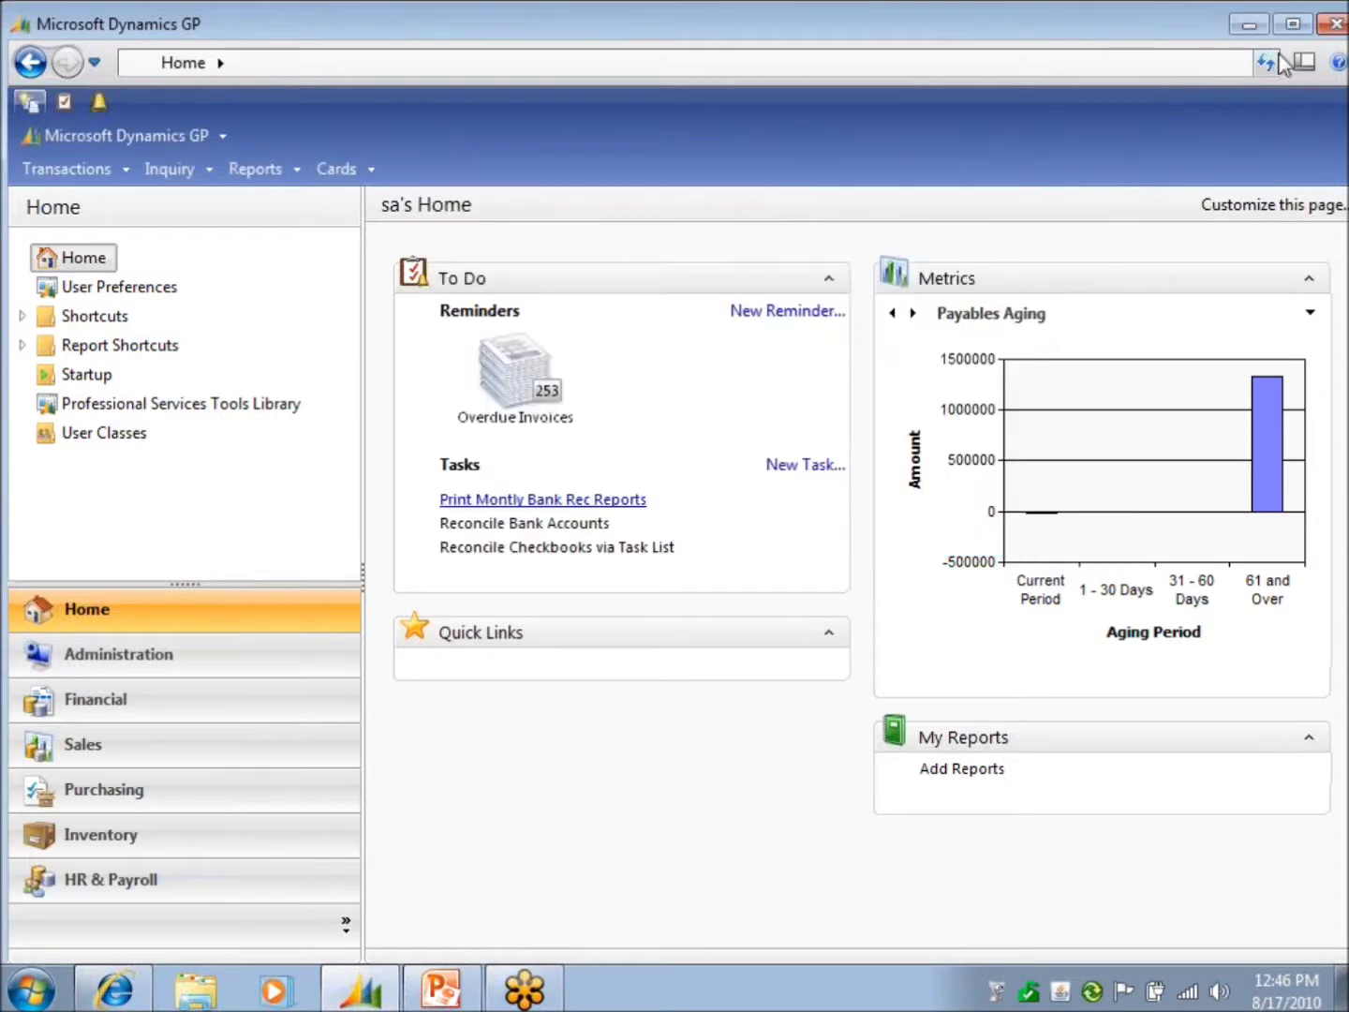
left_click(1269, 62)
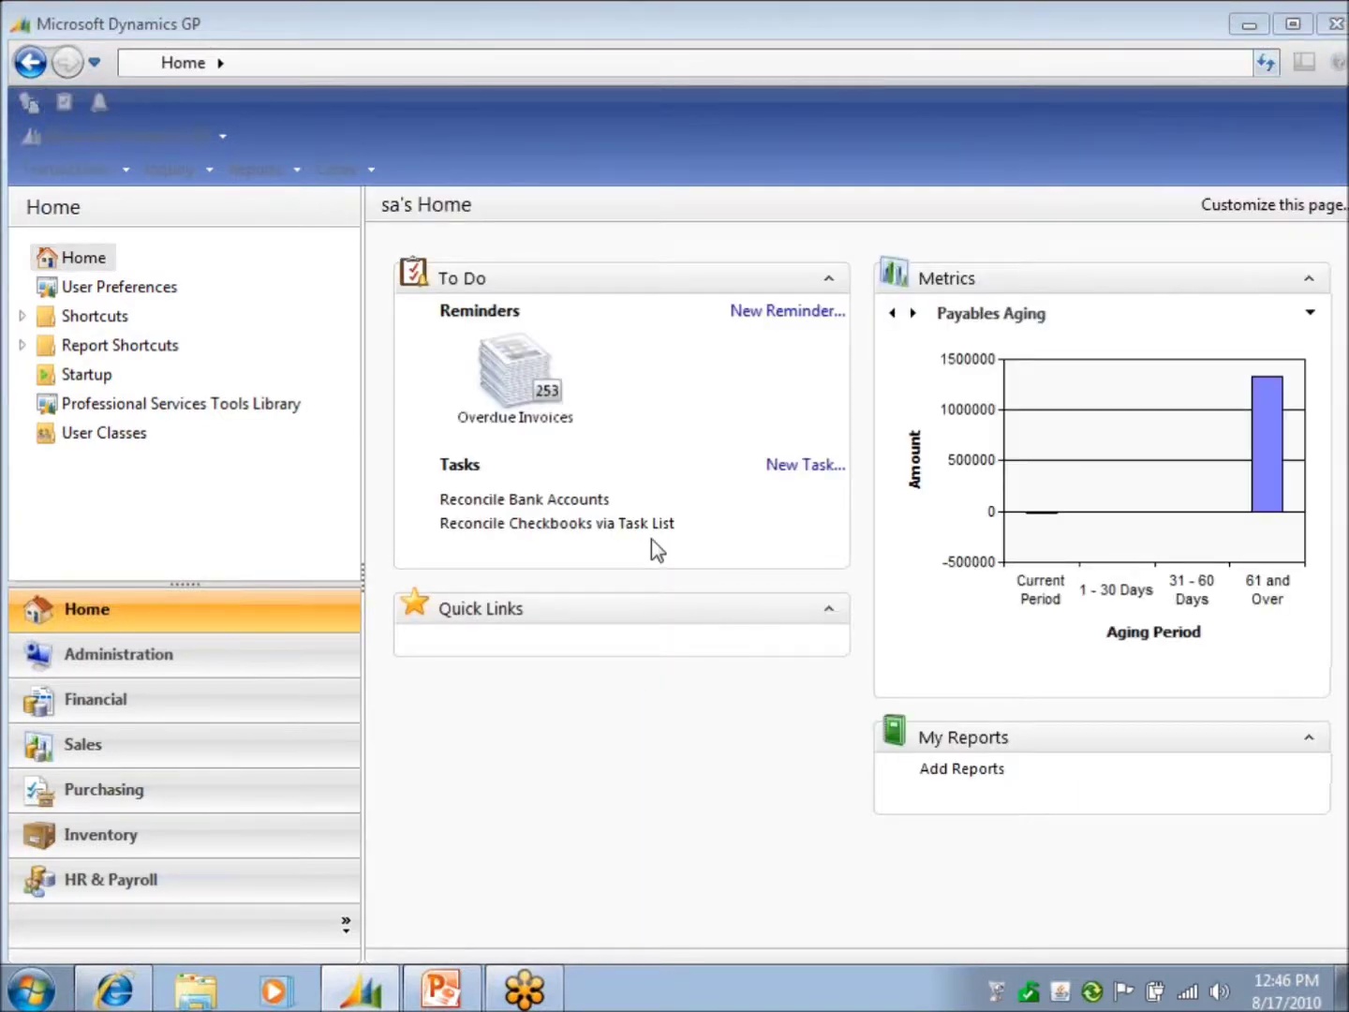
Open the Reconcile Bank Accounts task, check its linked Reconcile Bank Statements window, and review link types.
left_click(565, 500)
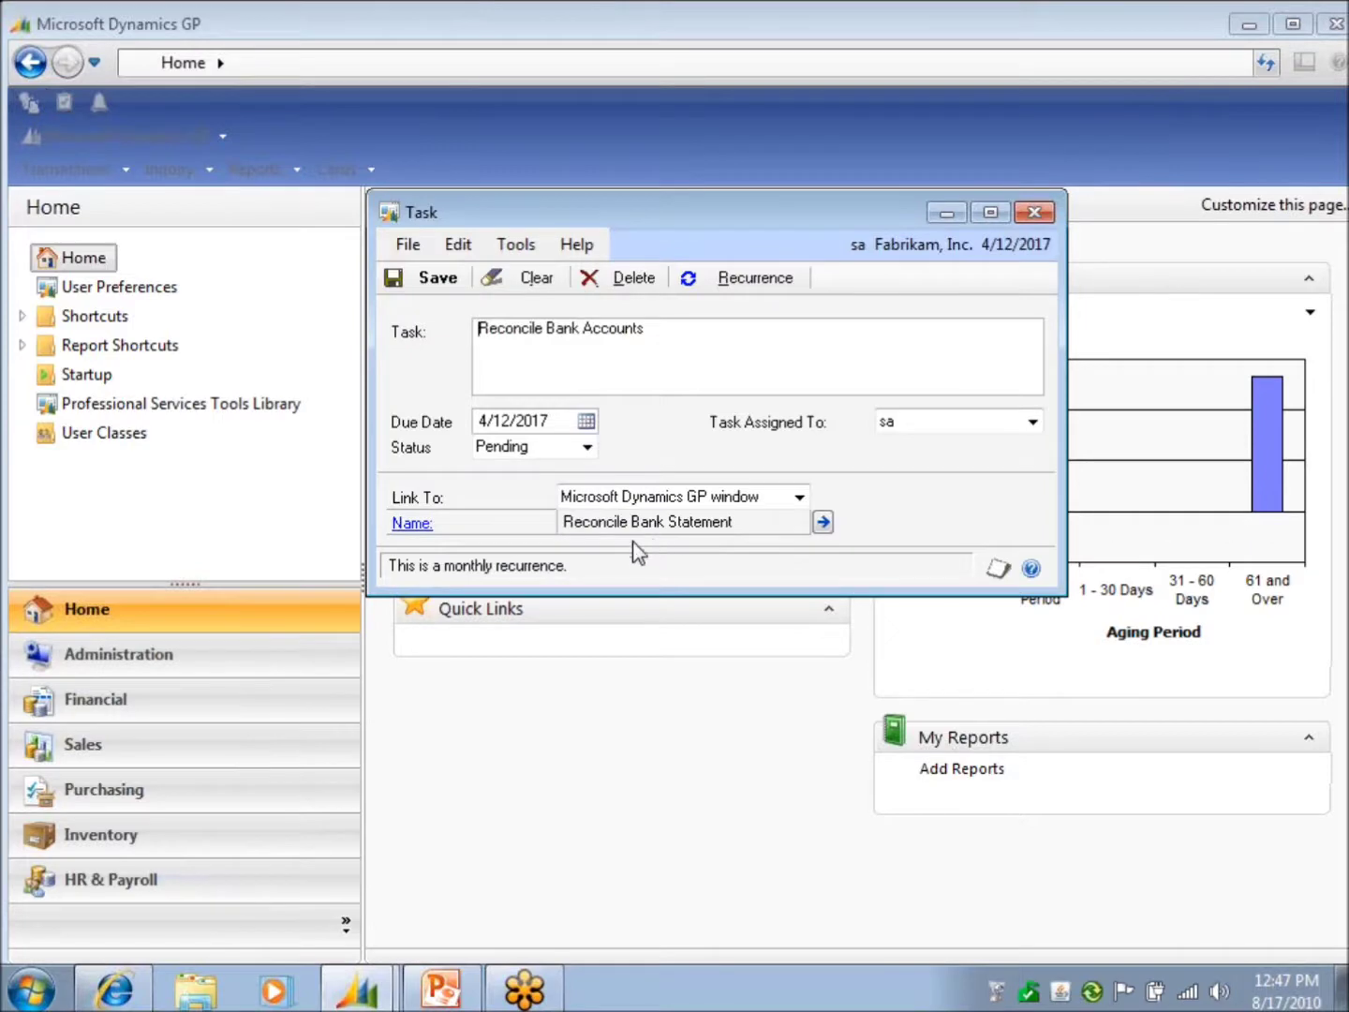
left_click(413, 526)
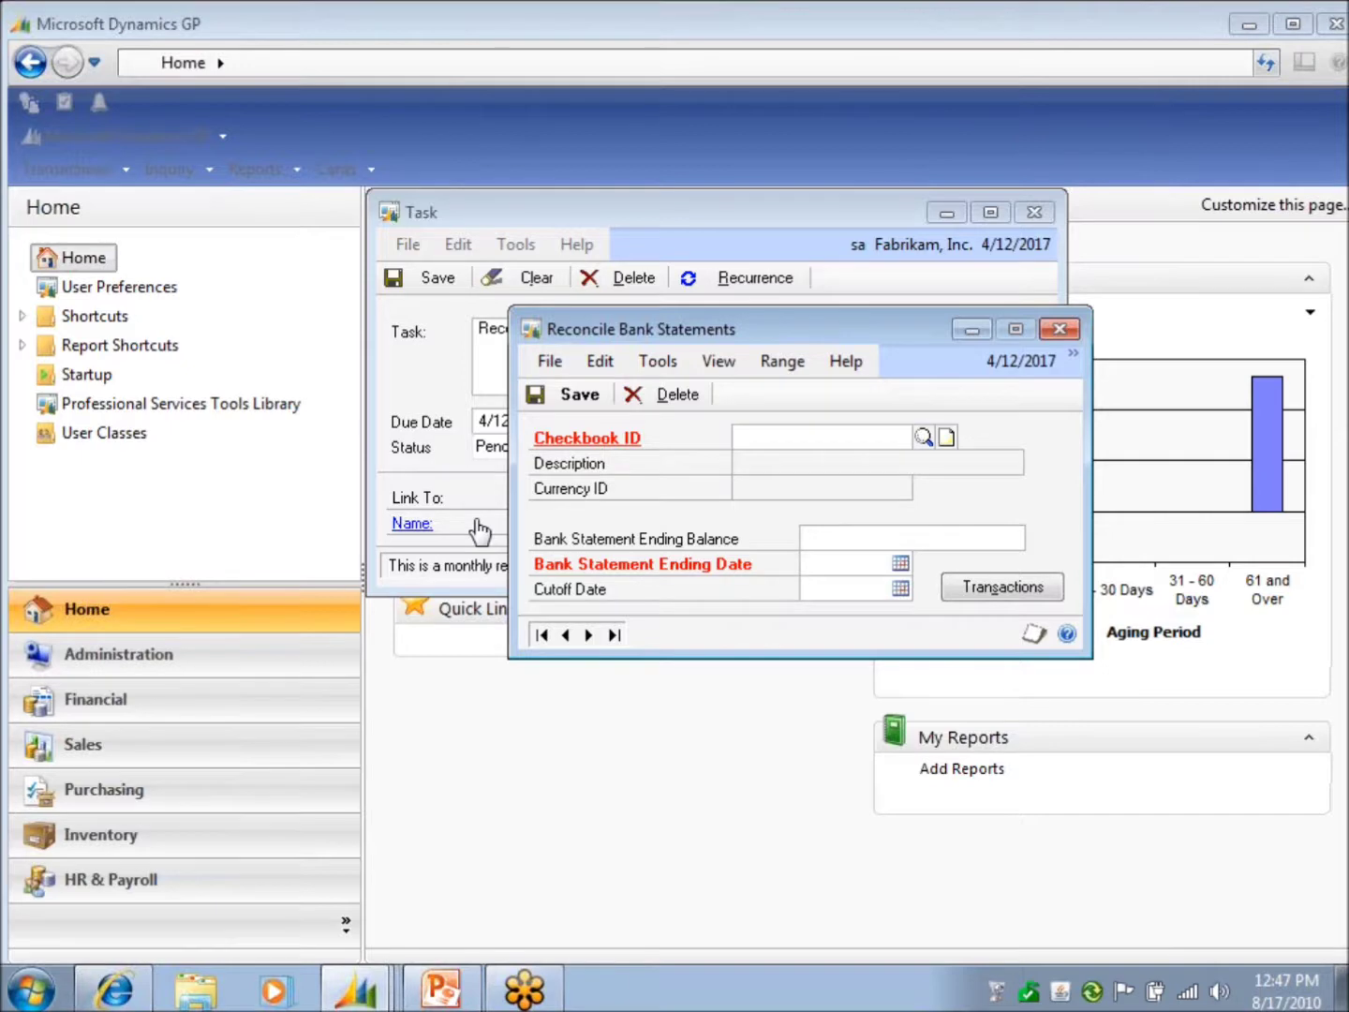
left_click(1060, 329)
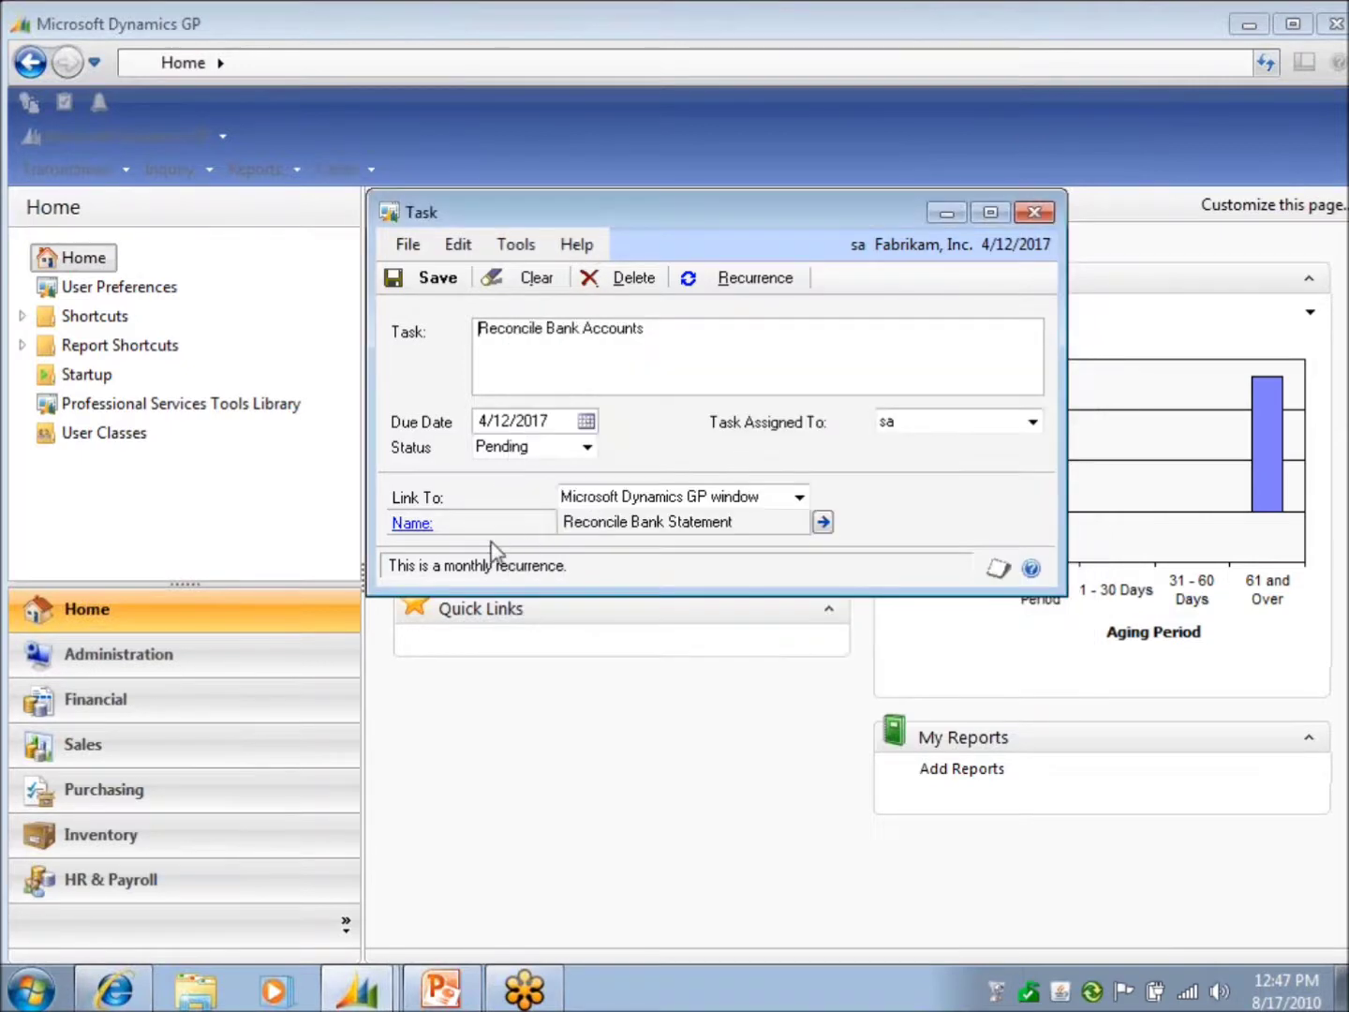
left_click(800, 497)
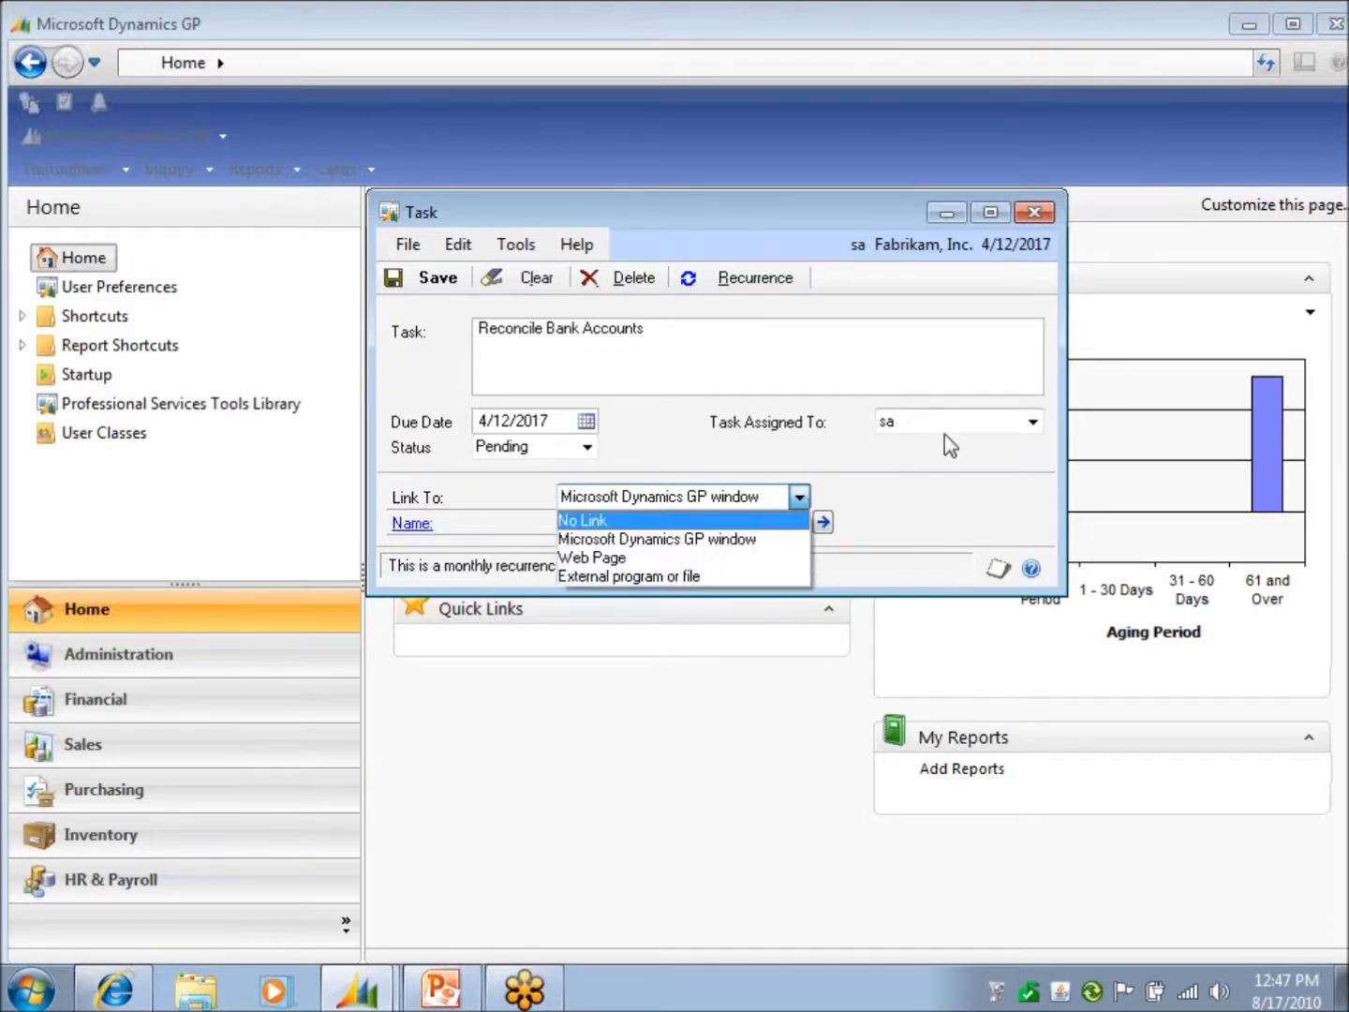
left_click(941, 512)
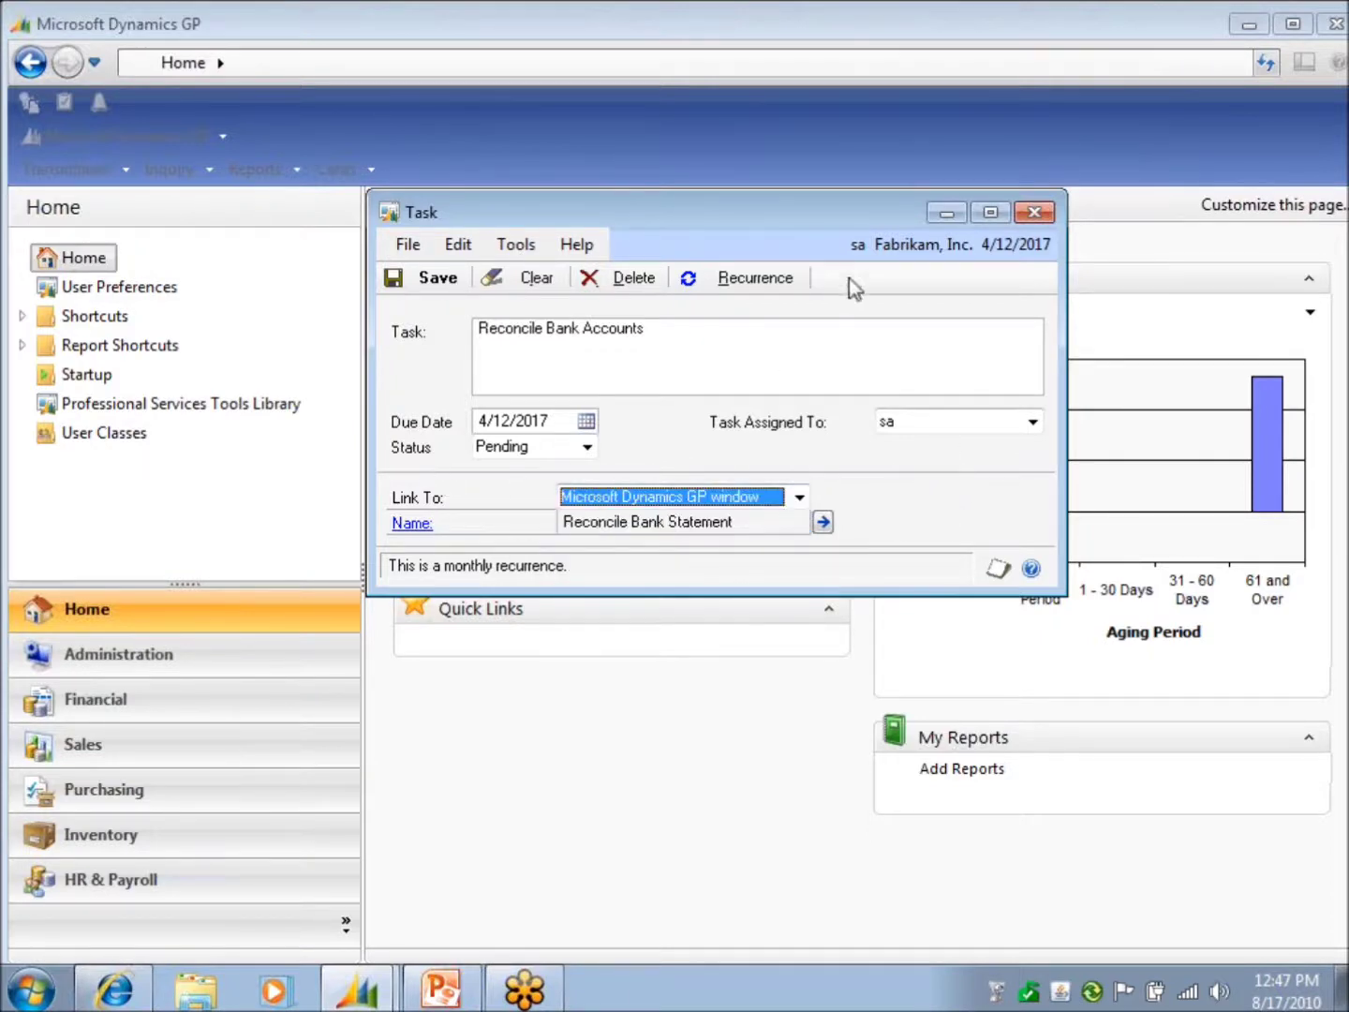
left_click(1047, 212)
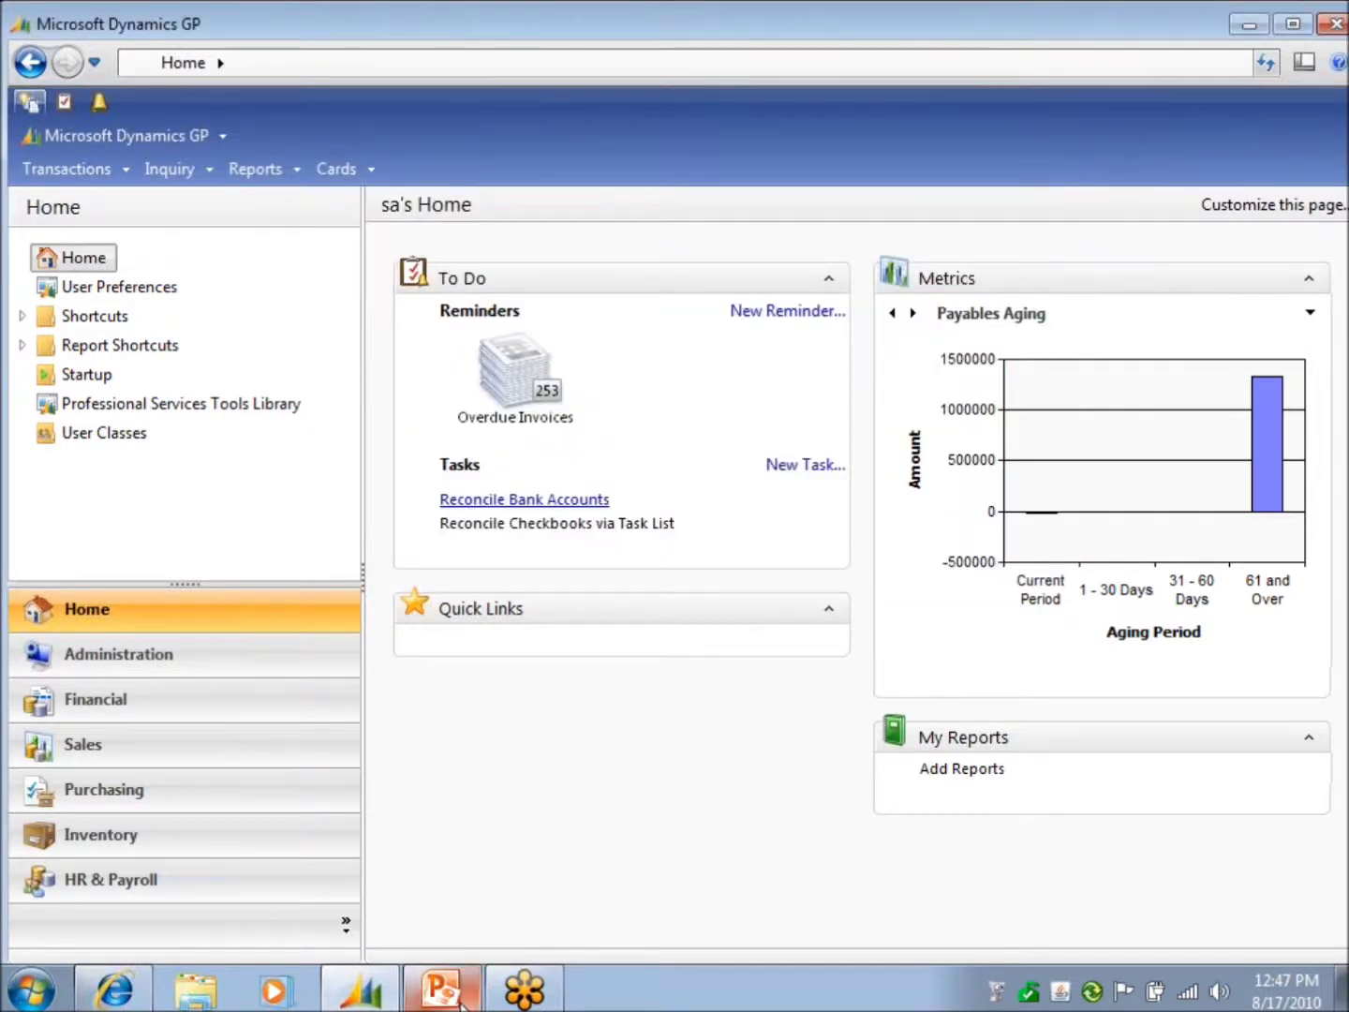
mouse_move(459, 1005)
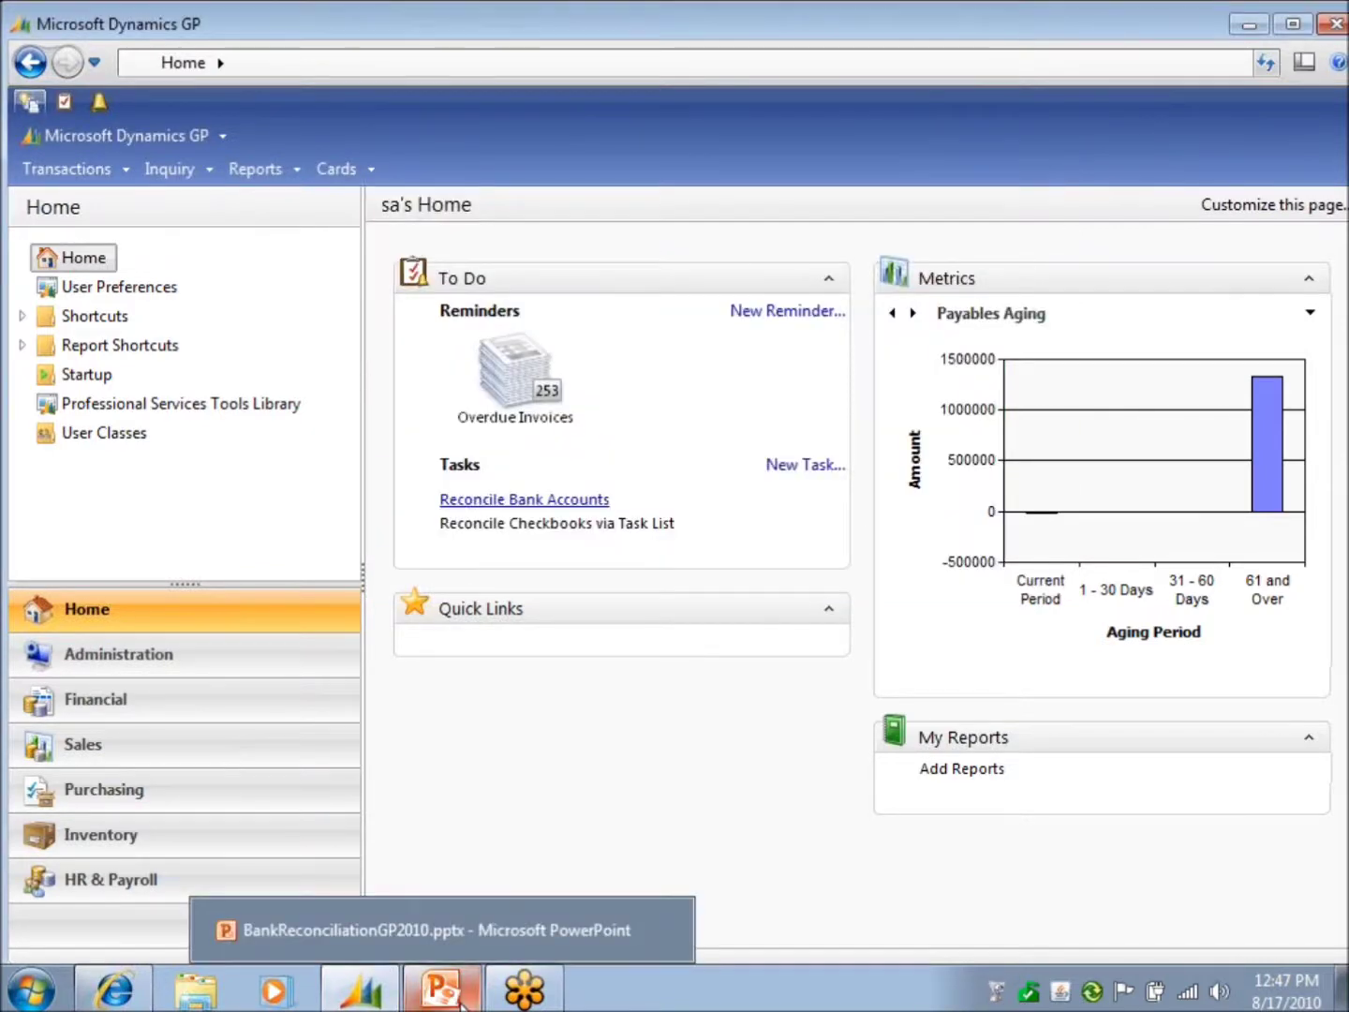
left_click(573, 530)
View the monthly recurrence of Reconcile Checkbooks via Task List, then close it.
left_click(742, 281)
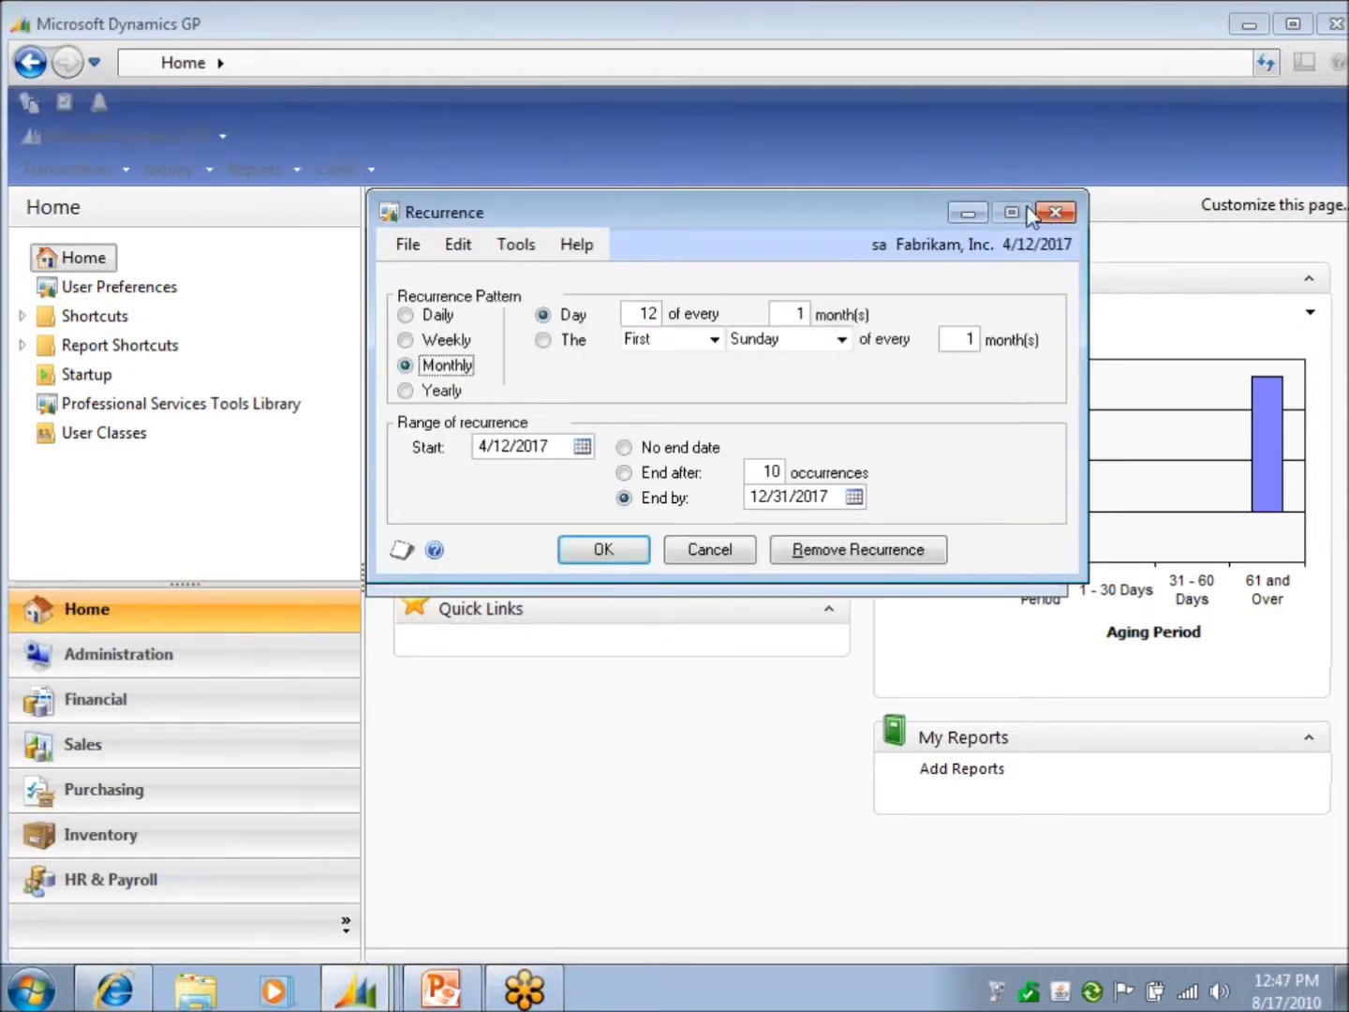
left_click(1044, 213)
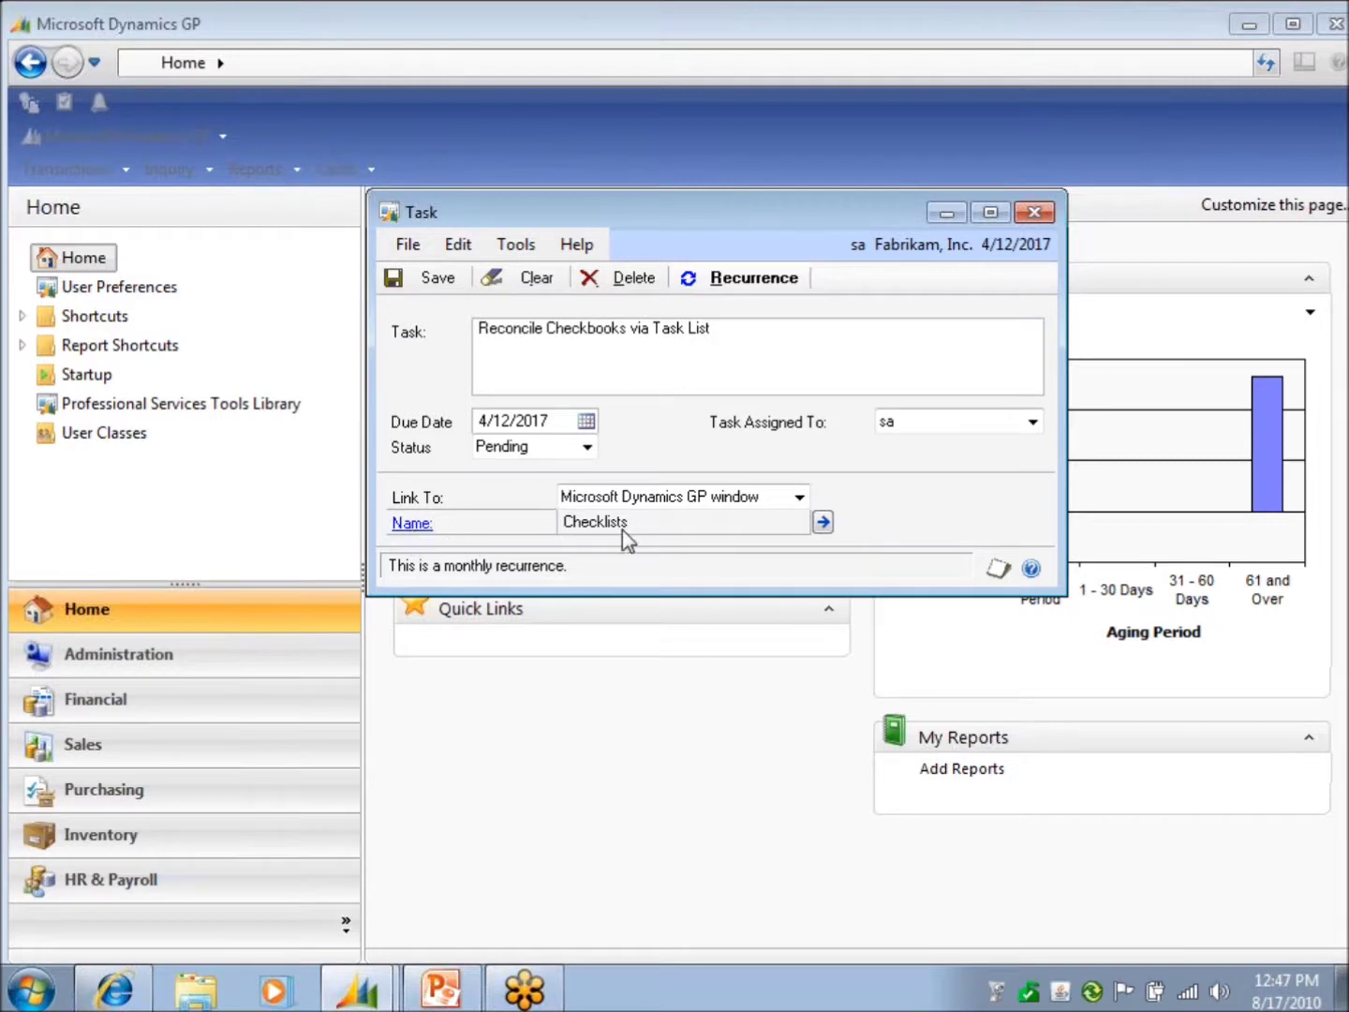
Open the linked Financial Checklists with Frequency Month End and Module Bank Reconciliation.
left_click(401, 524)
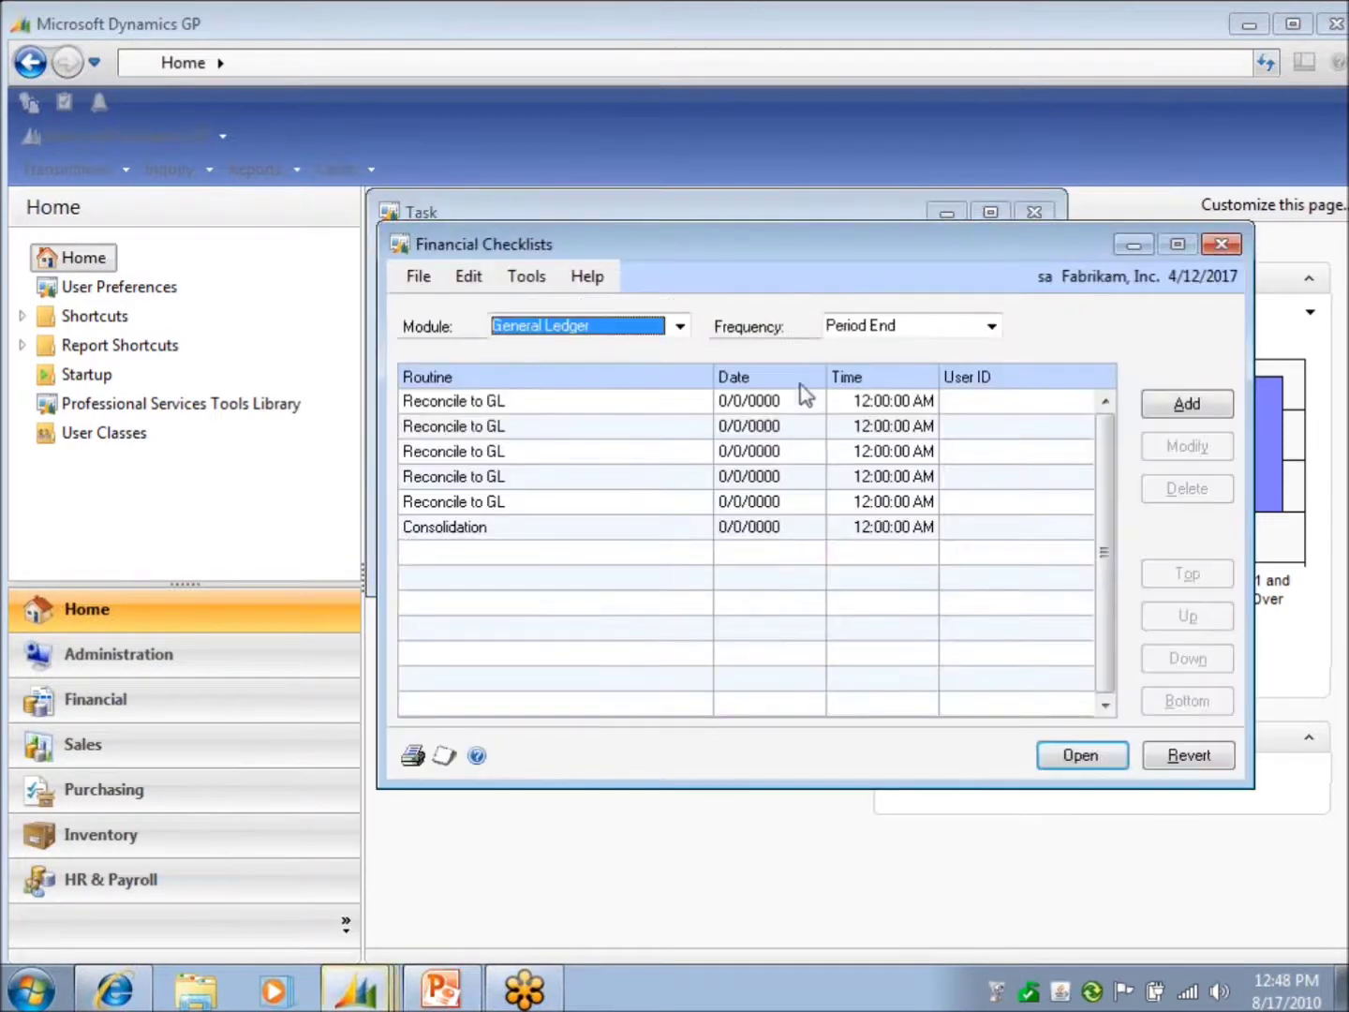
left_click(990, 325)
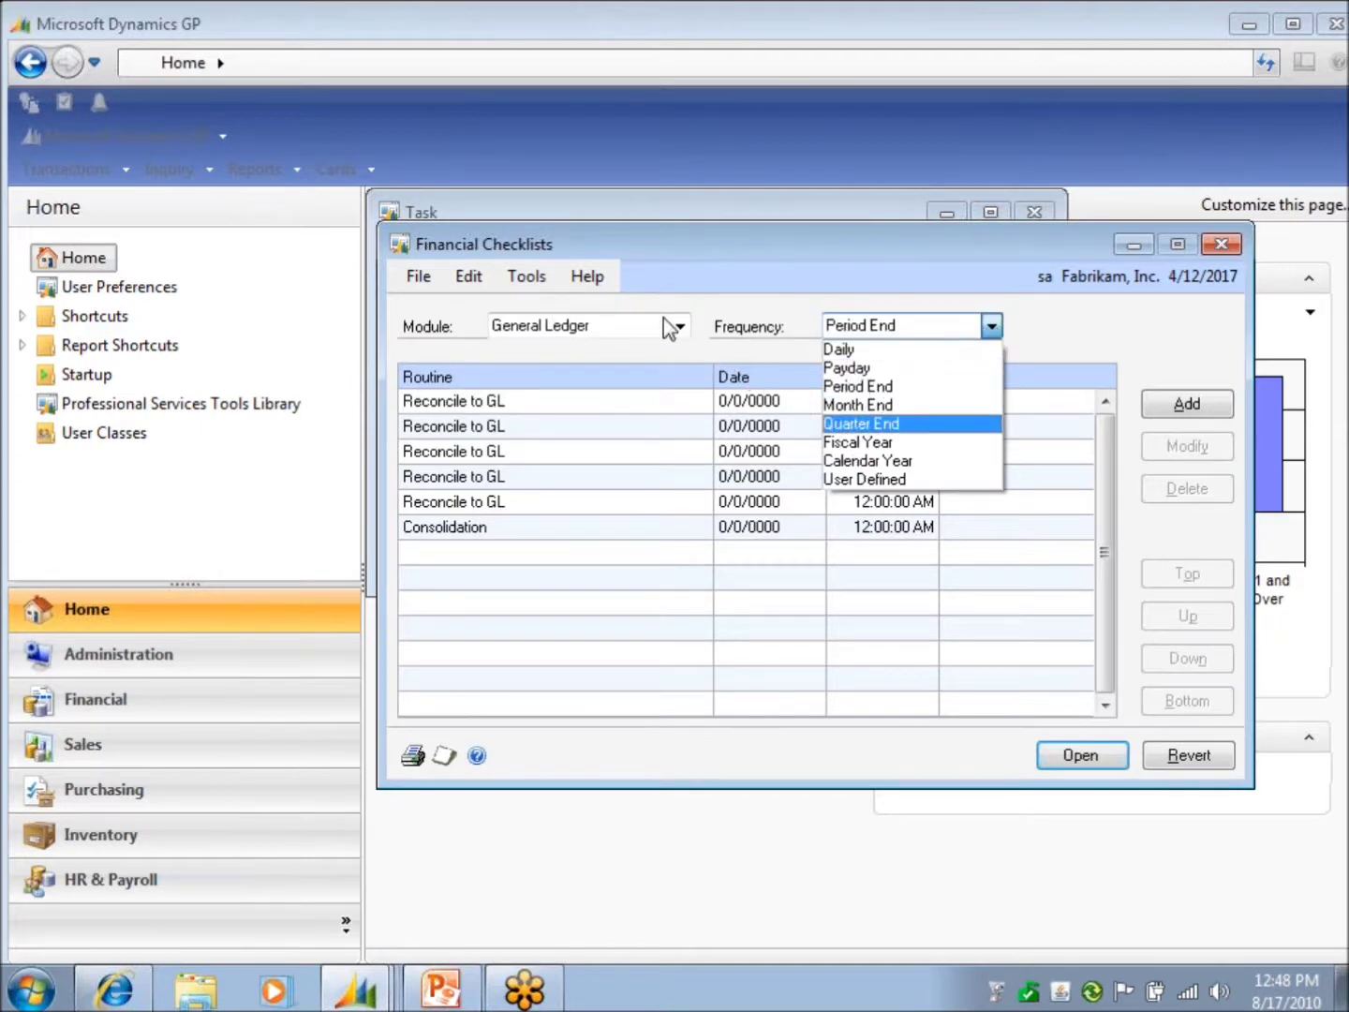
left_click(893, 388)
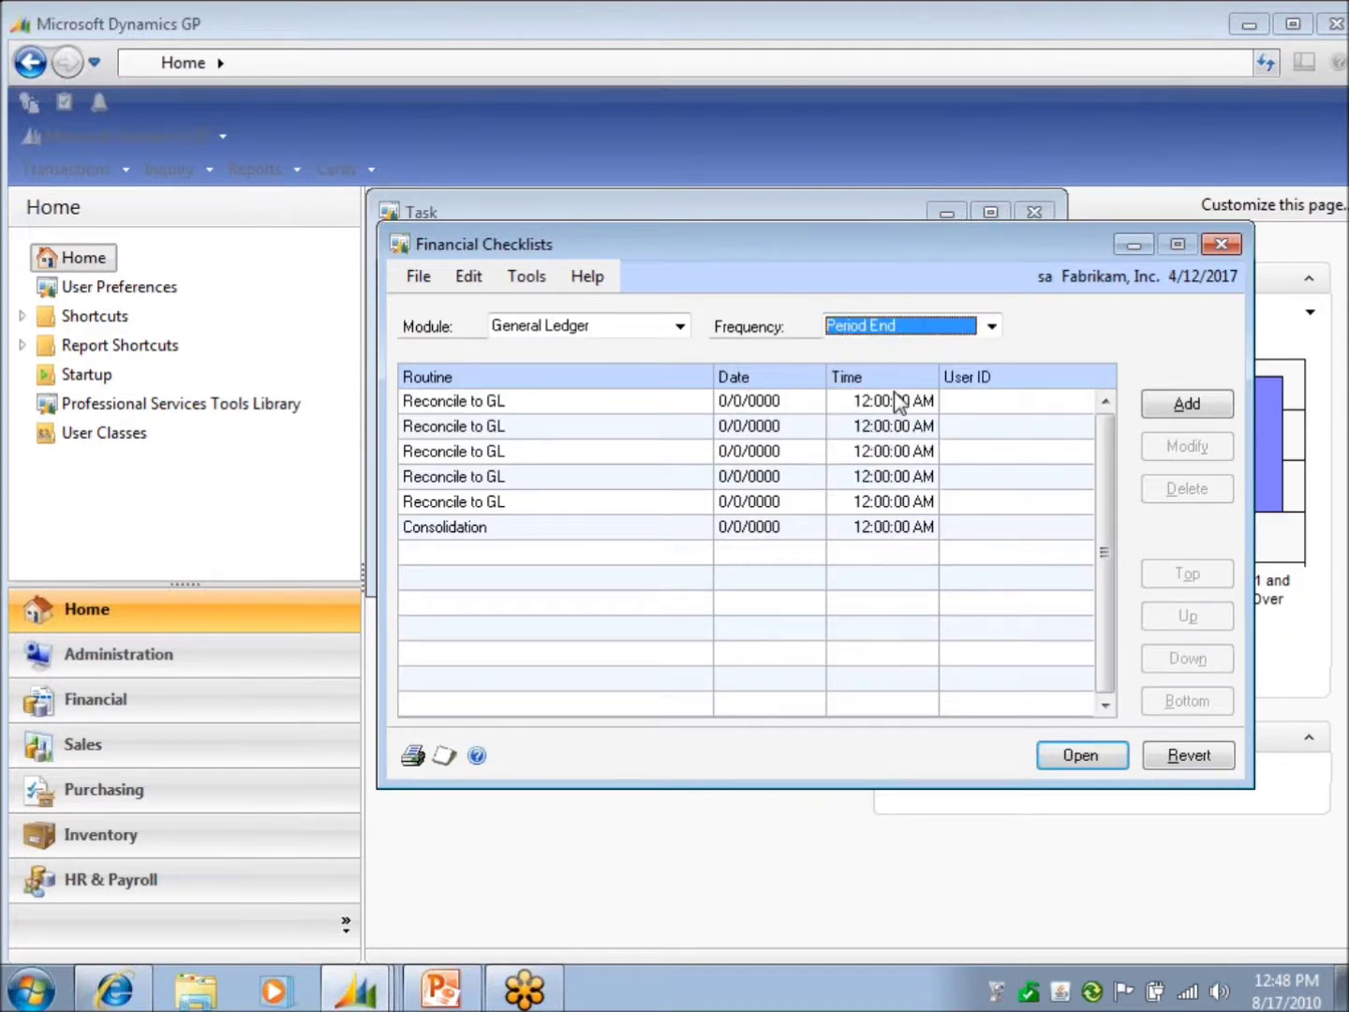
left_click(906, 332)
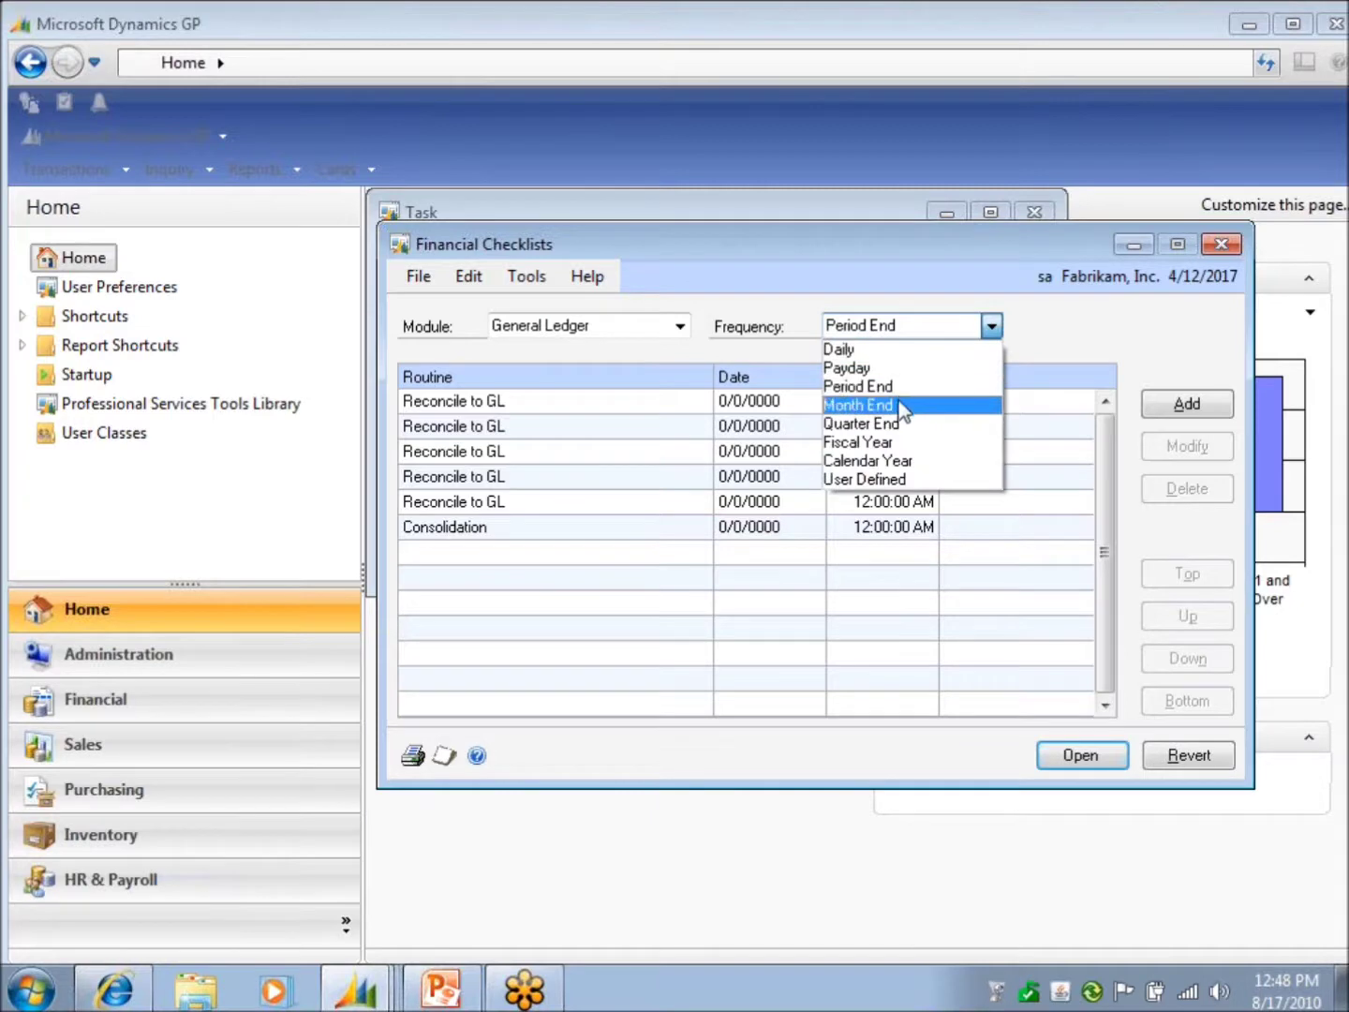
left_click(903, 405)
left_click(673, 324)
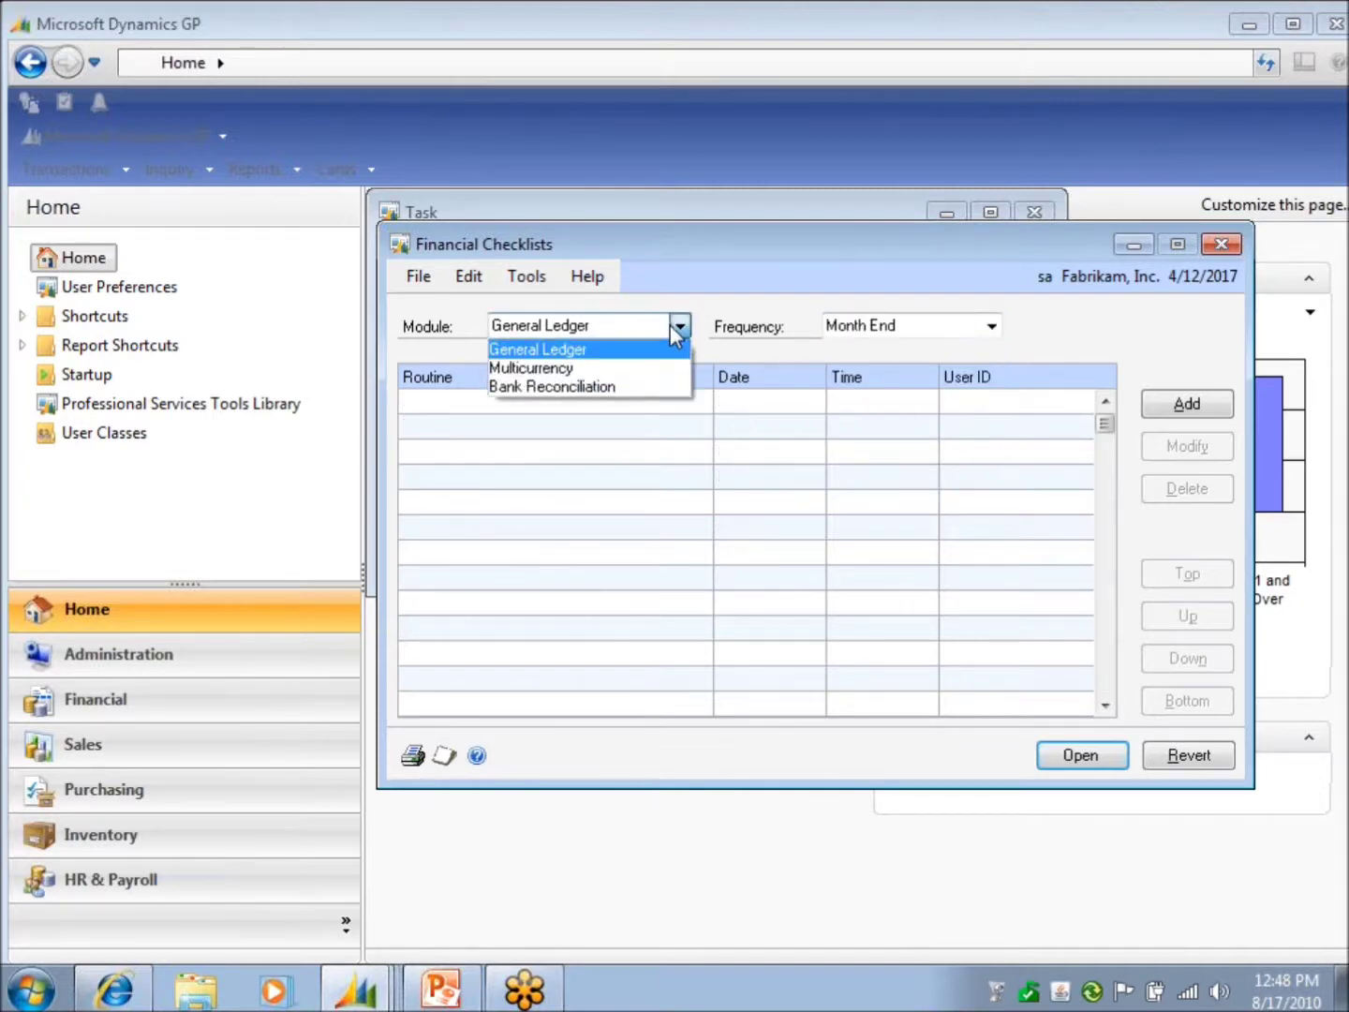
left_click(634, 392)
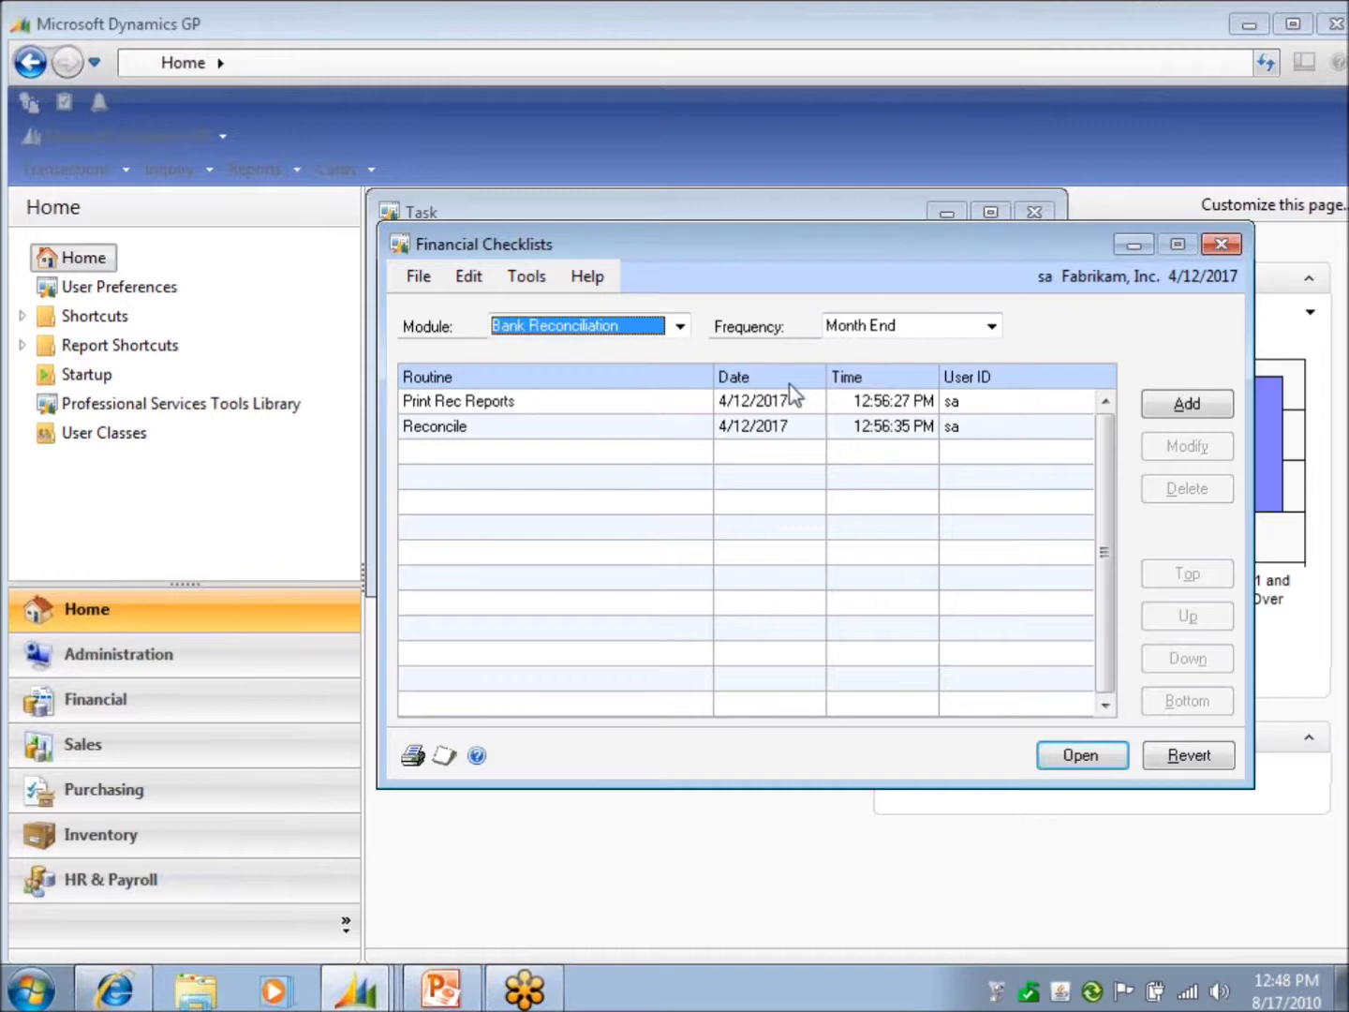
left_click(681, 326)
left_click(684, 326)
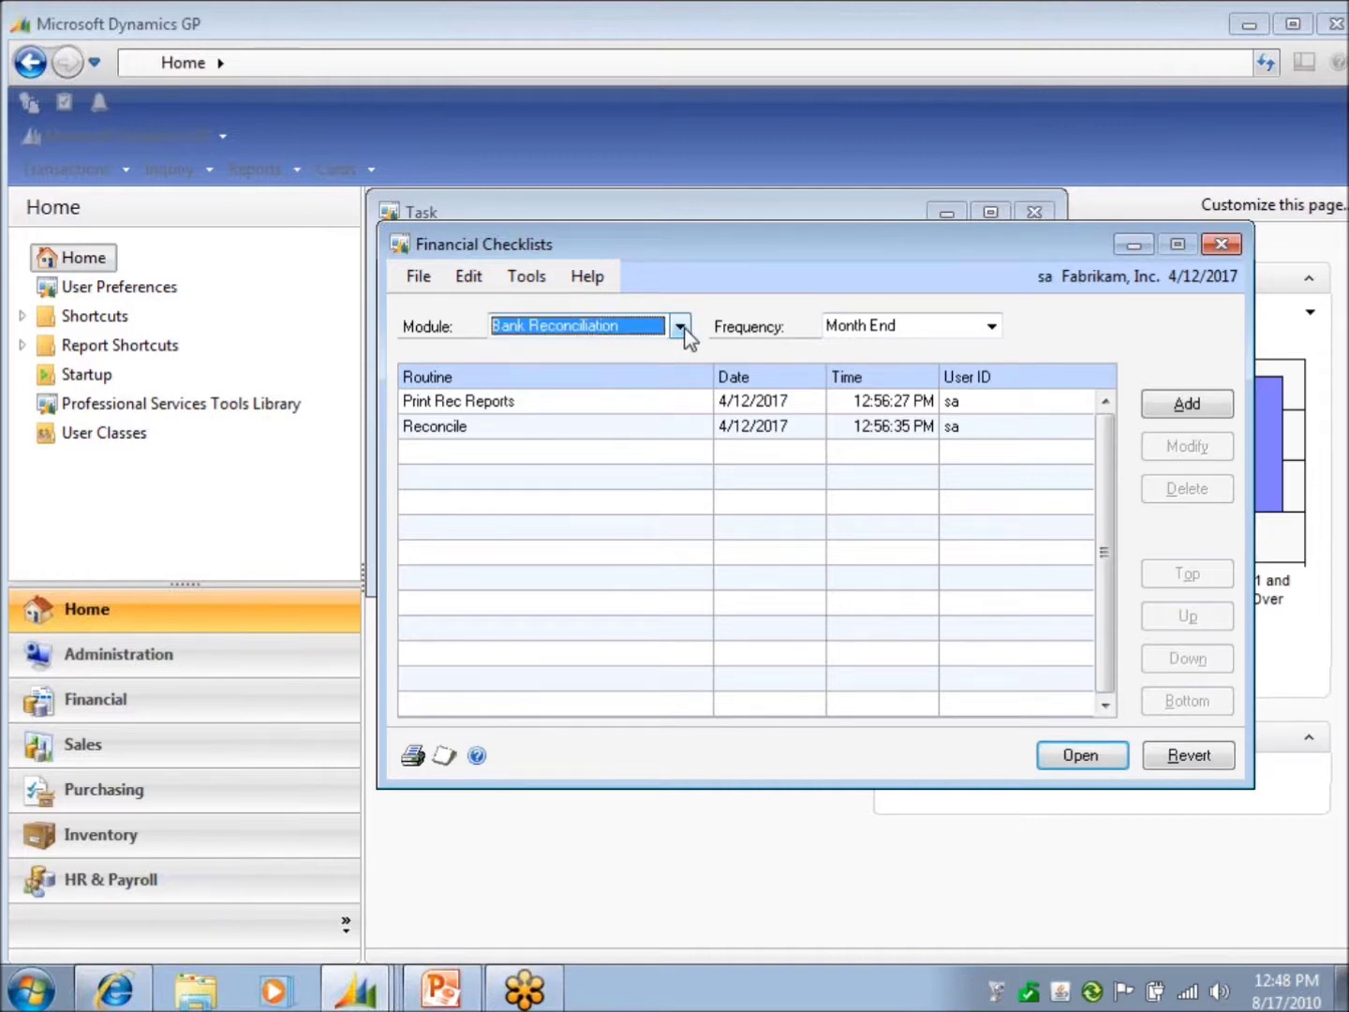
left_click(992, 327)
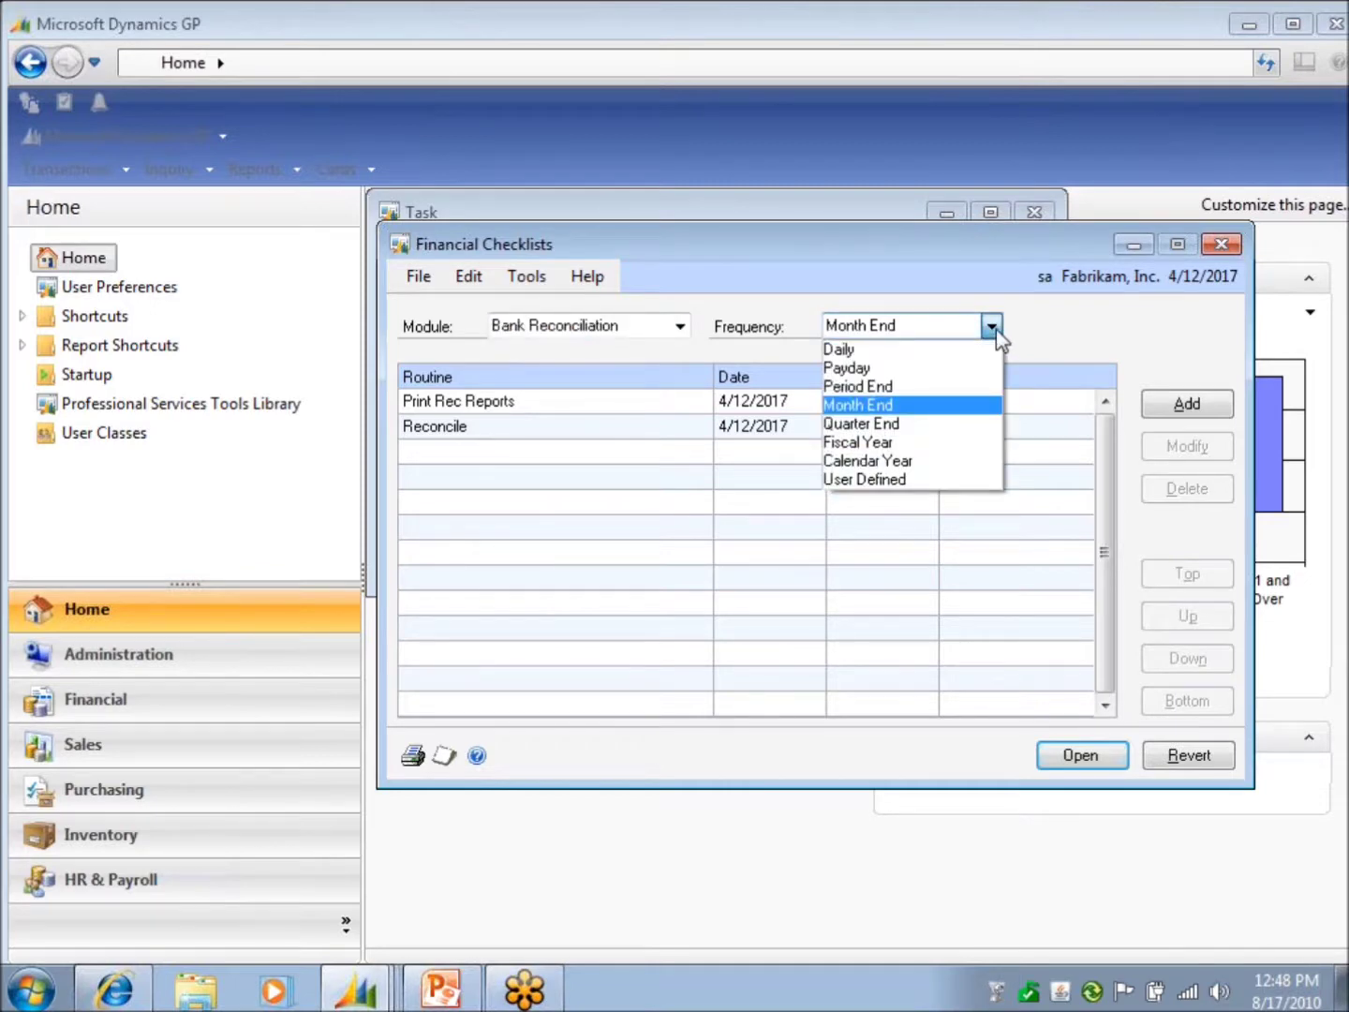
left_click(996, 329)
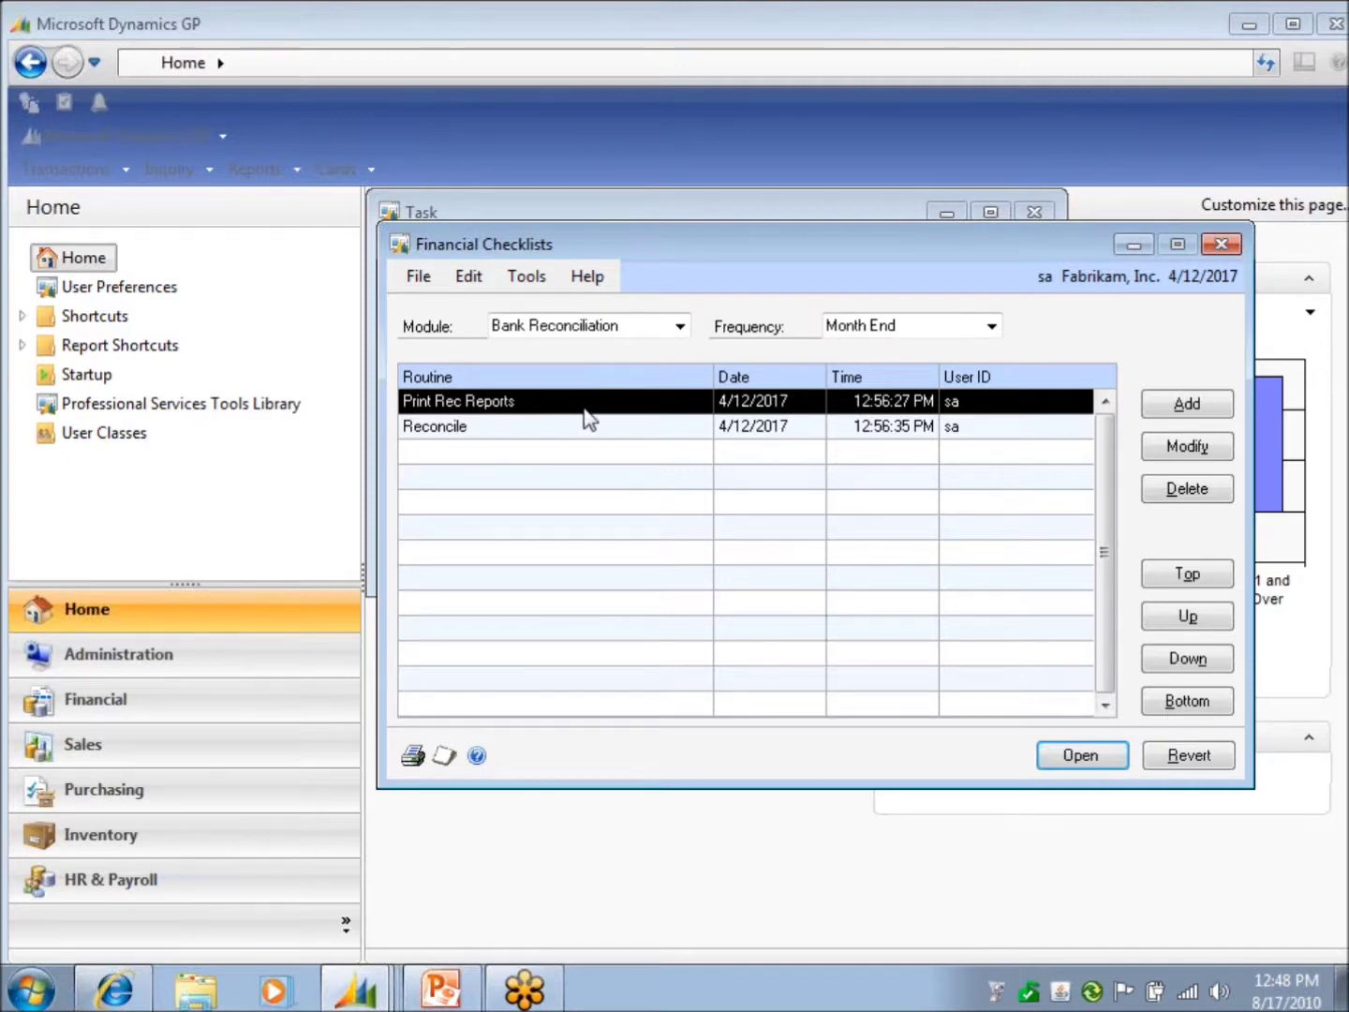
Run the Print Rec Reports routine, choosing the Monthly Rec Rpts financial group.
double_click(587, 400)
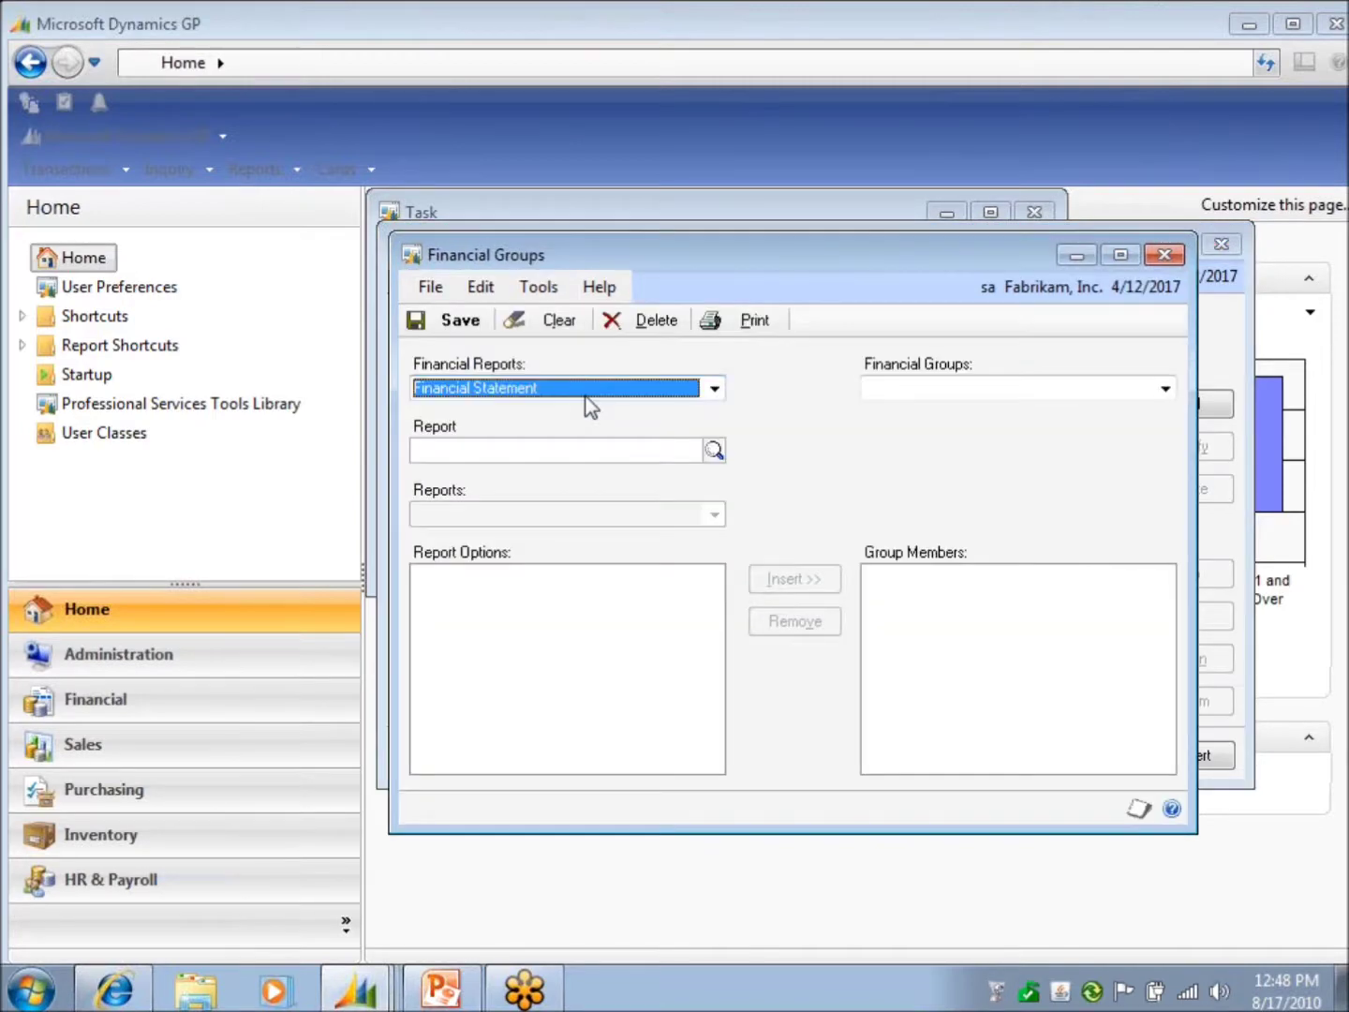
left_click(714, 389)
left_click(713, 390)
left_click(1011, 388)
left_click(1012, 418)
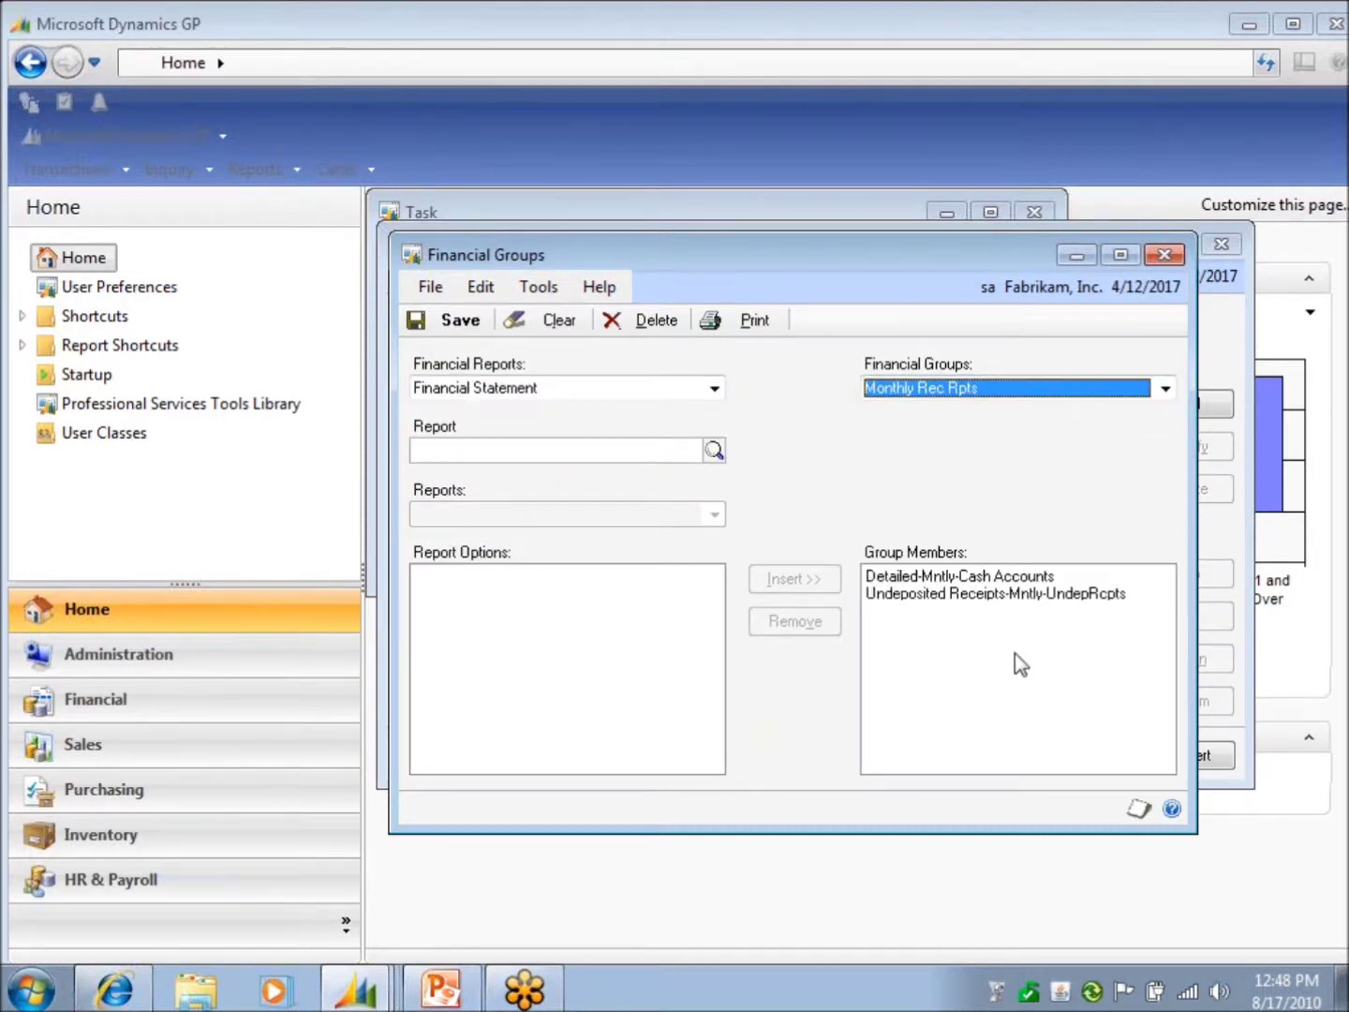
left_click(1165, 255)
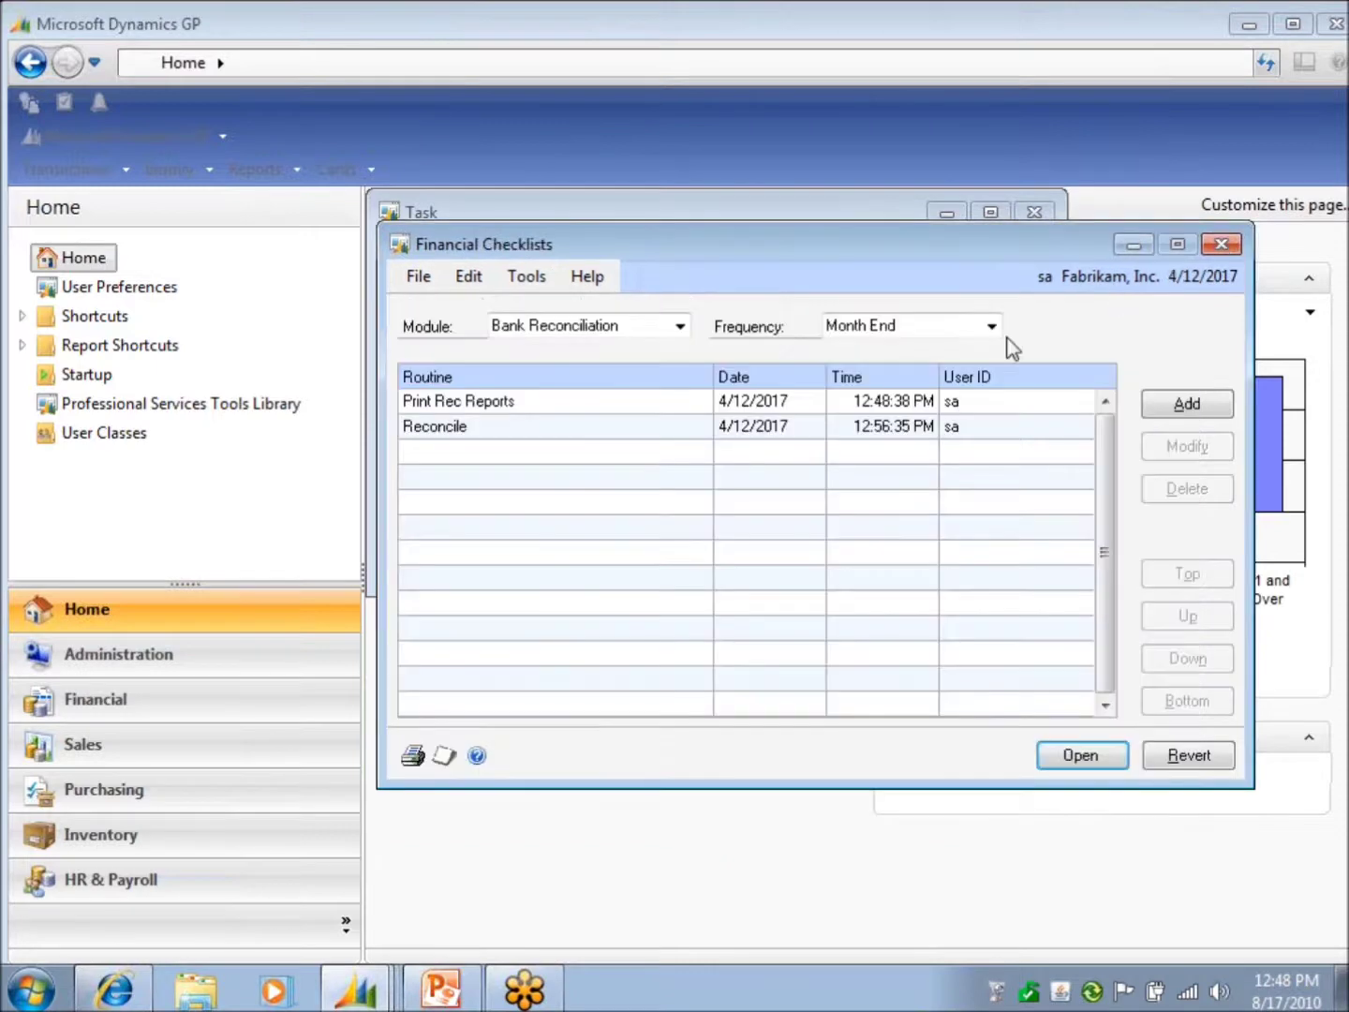
Run the Reconcile routine and close the Reconcile Bank Statements window.
left_click(637, 433)
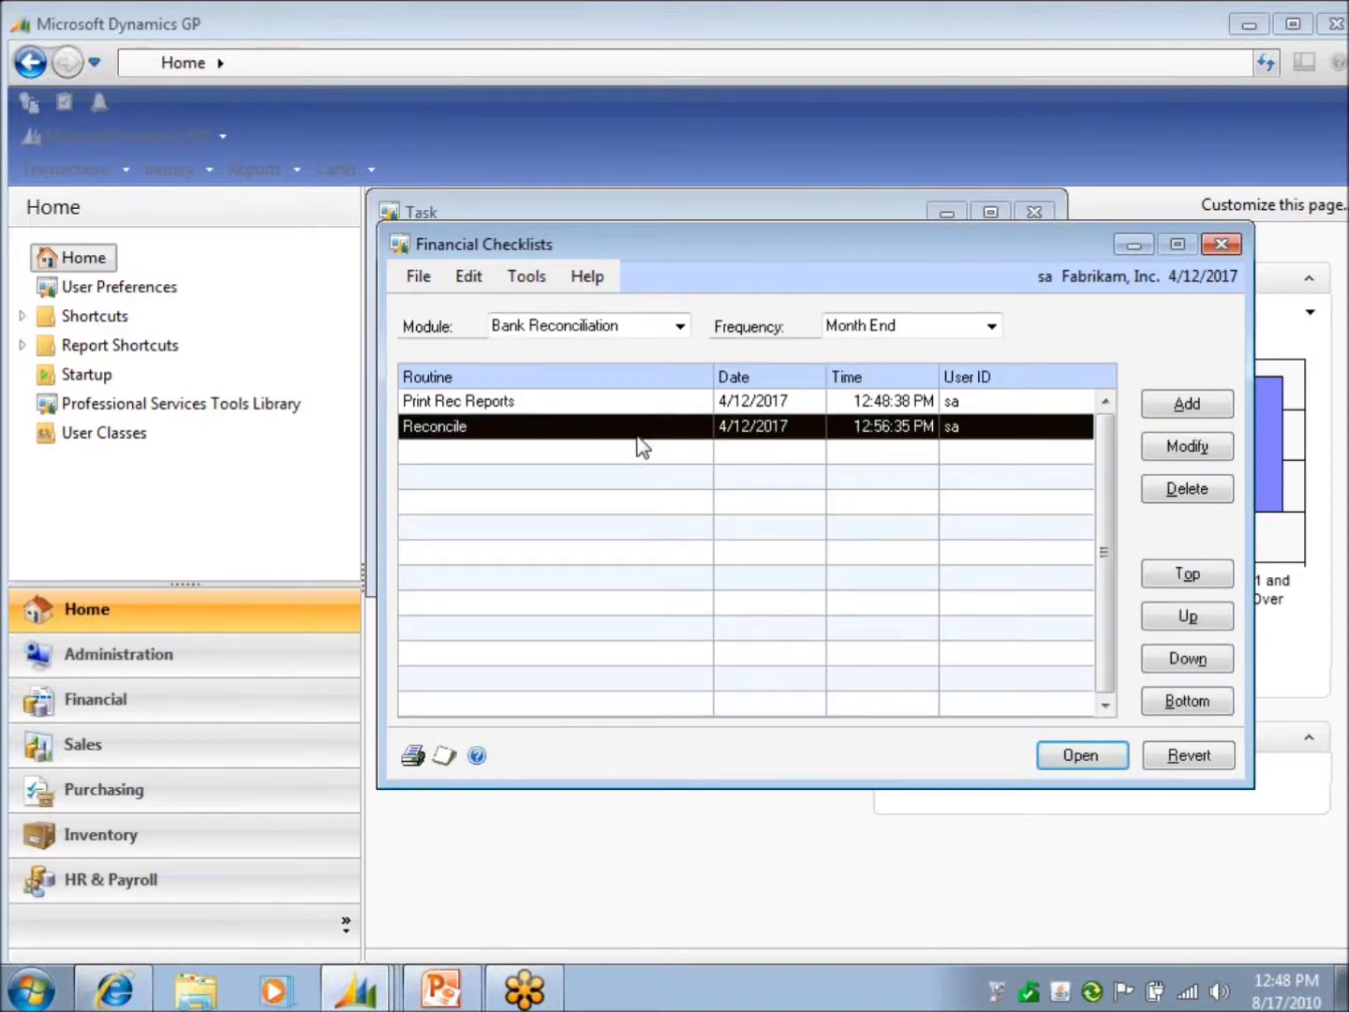
double_click(637, 427)
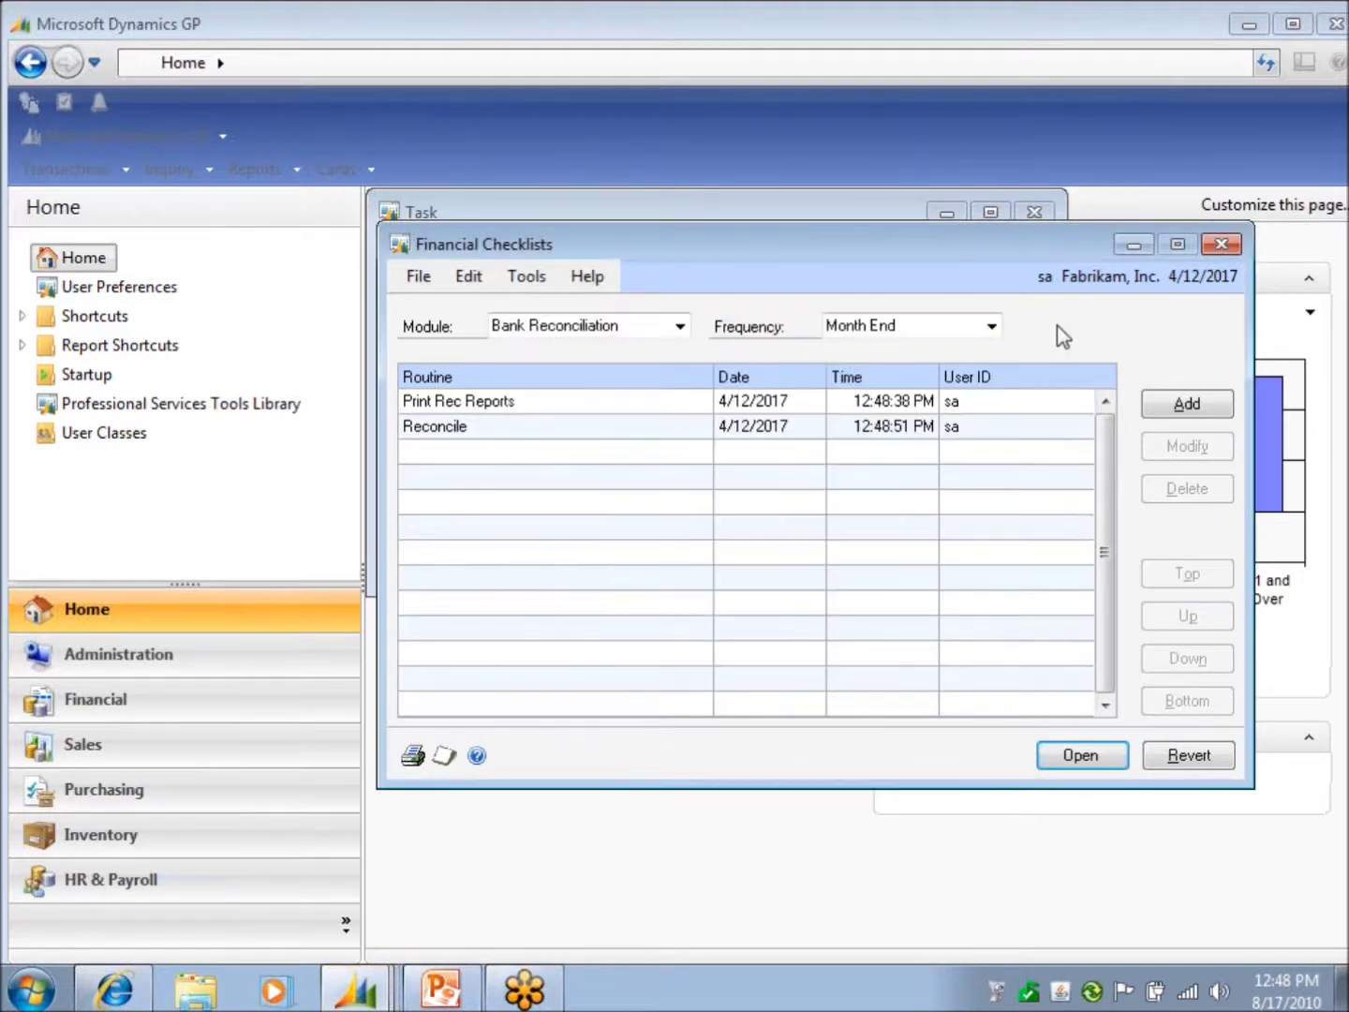
left_click(1059, 330)
Add a routine named 'whatever you want' of type Microsoft Dynamics GP Window, then look up its window.
left_click(1184, 405)
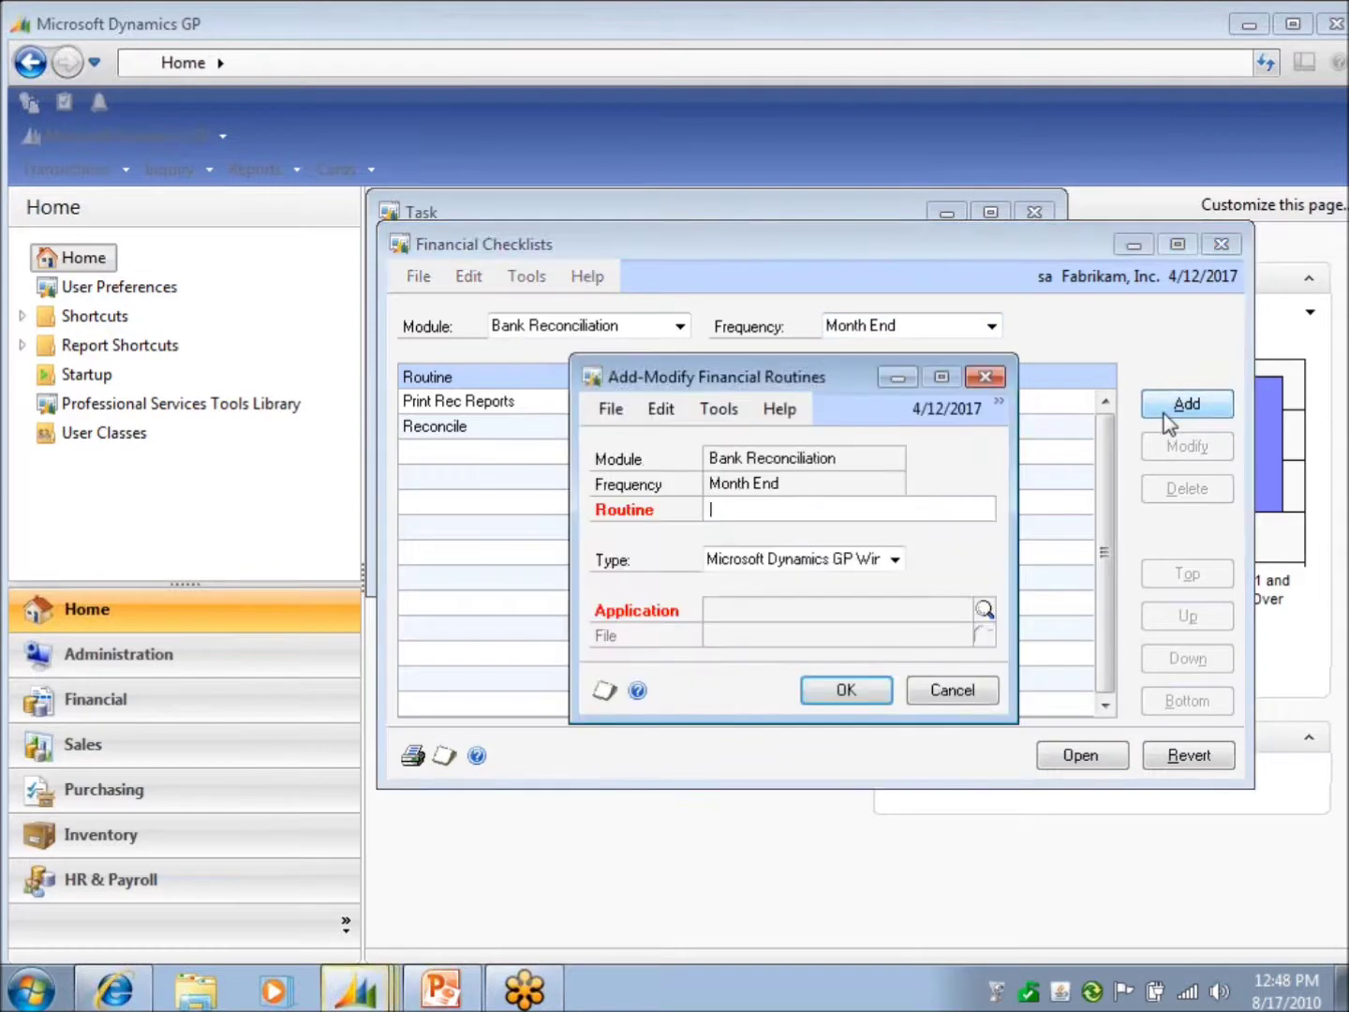
left_click_drag(805, 372, 717, 234)
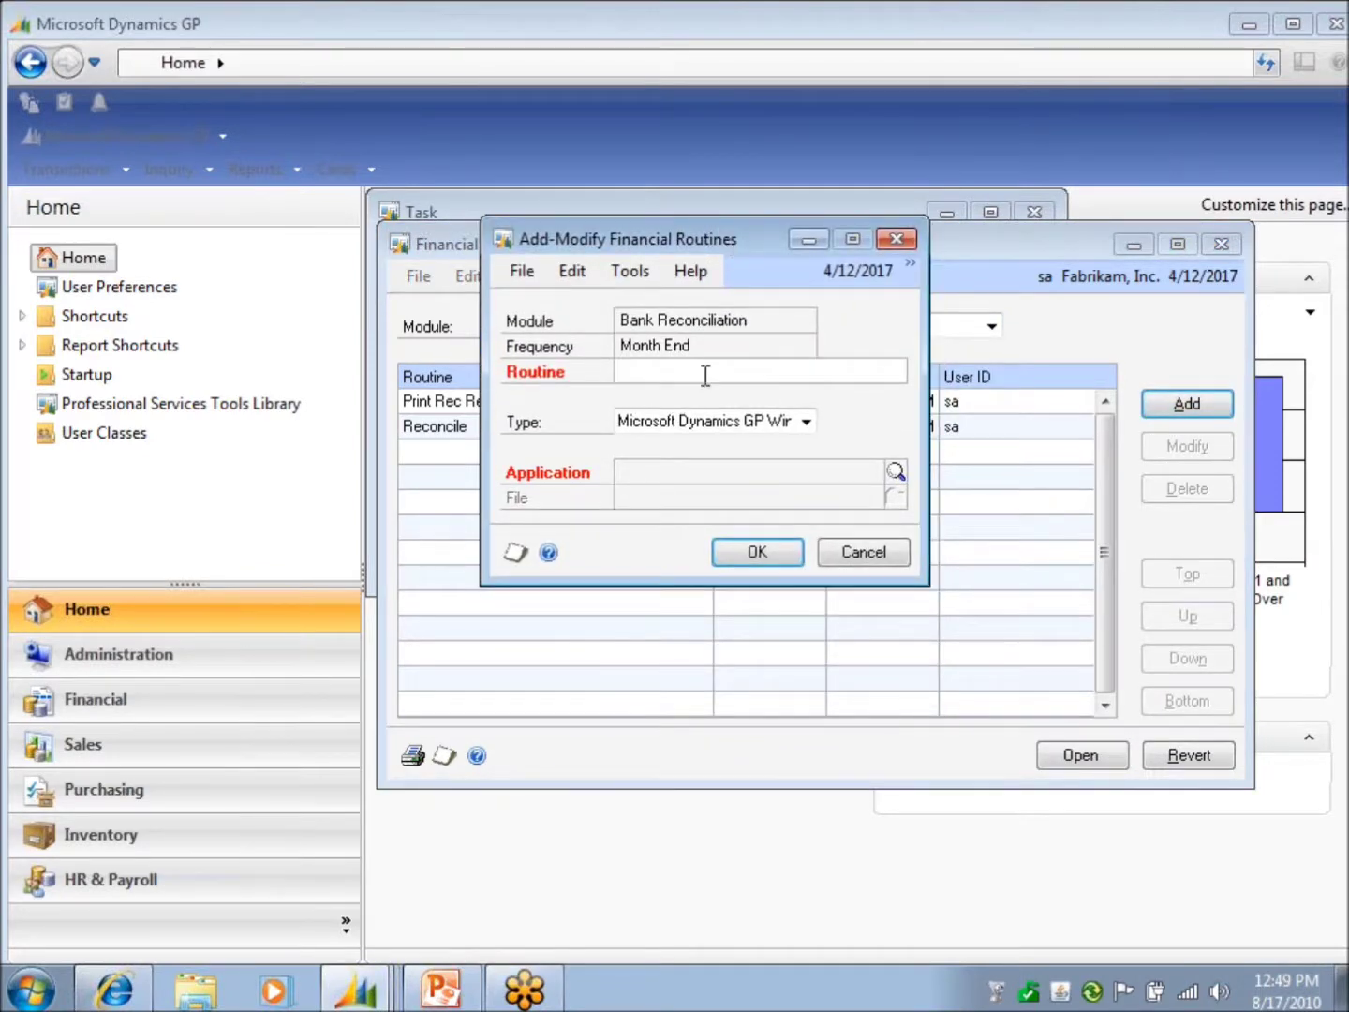
type("whatever you want")
left_click(805, 422)
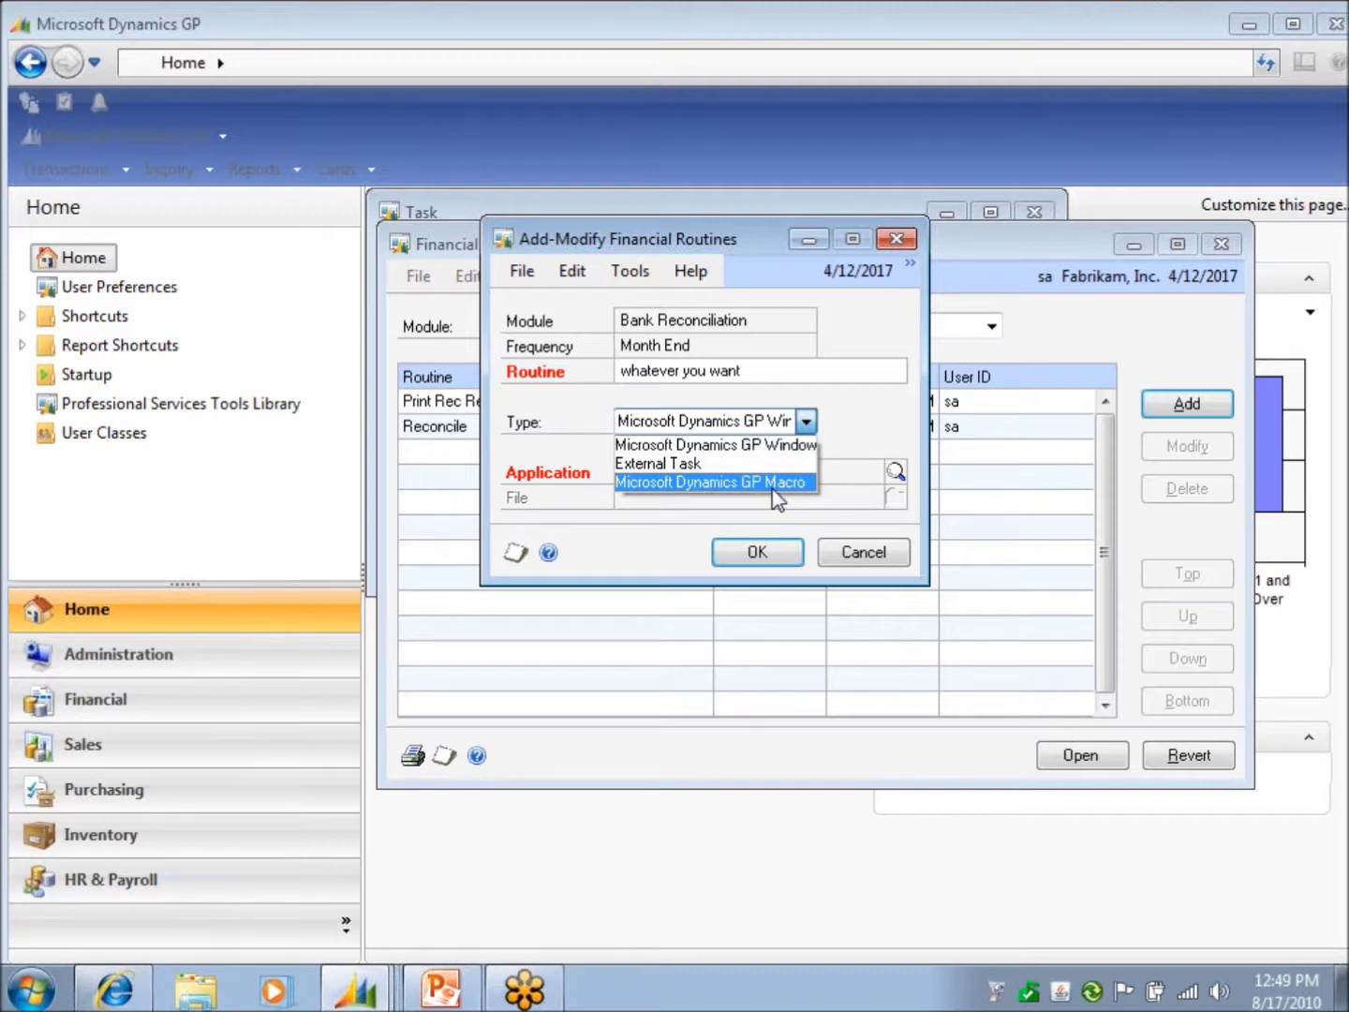
left_click(752, 444)
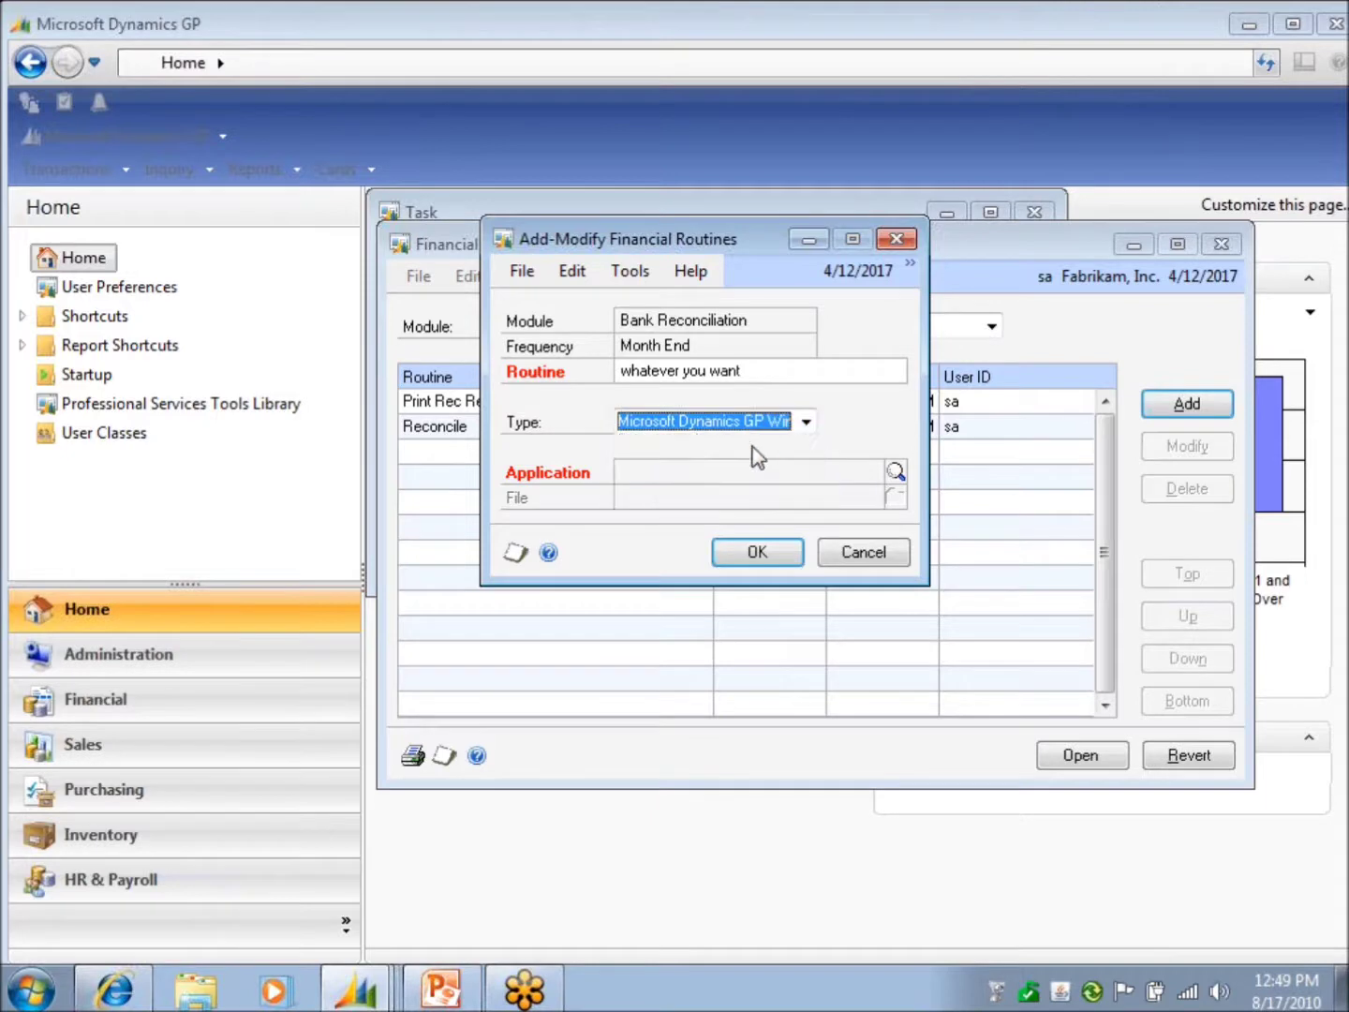
left_click(895, 473)
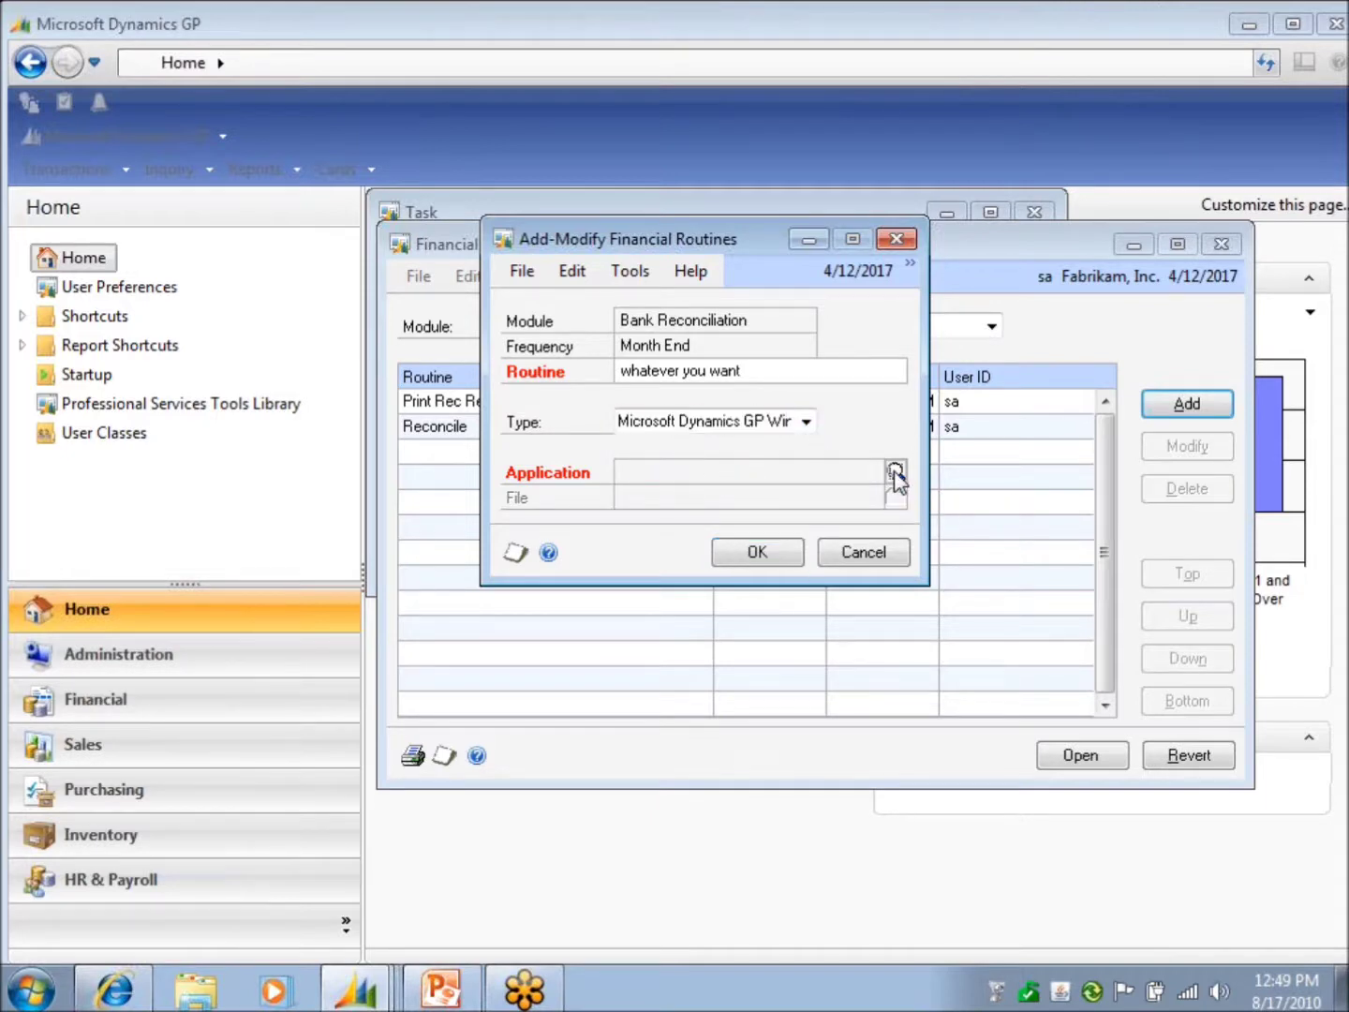
Keep Microsoft Dynamics GP as the product and Financial as the window series.
left_click(720, 338)
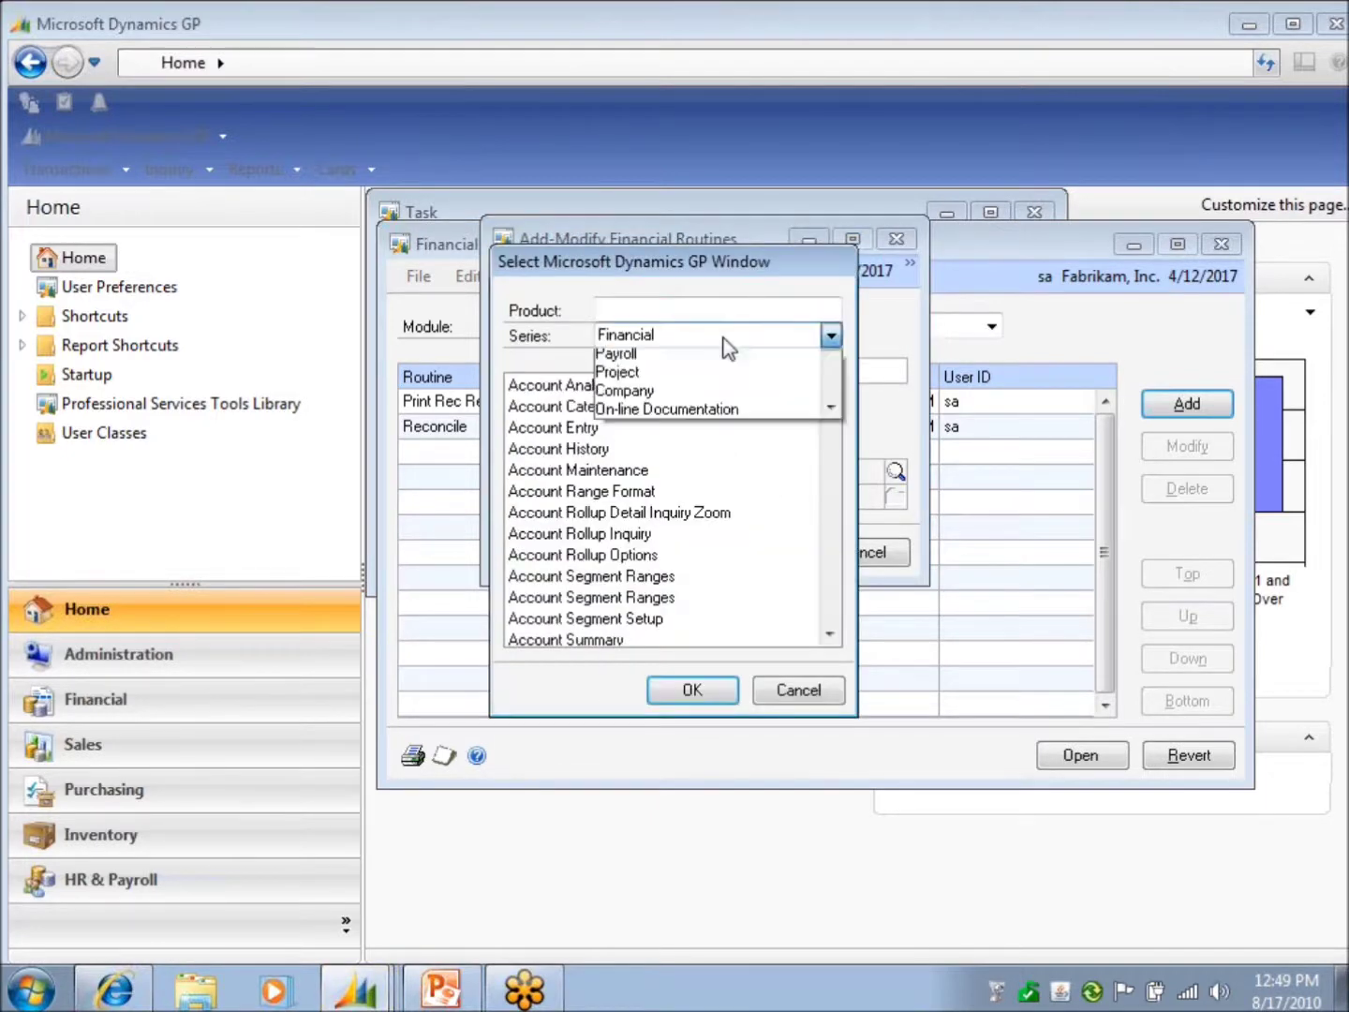
left_click(722, 310)
left_click(721, 309)
left_click(727, 312)
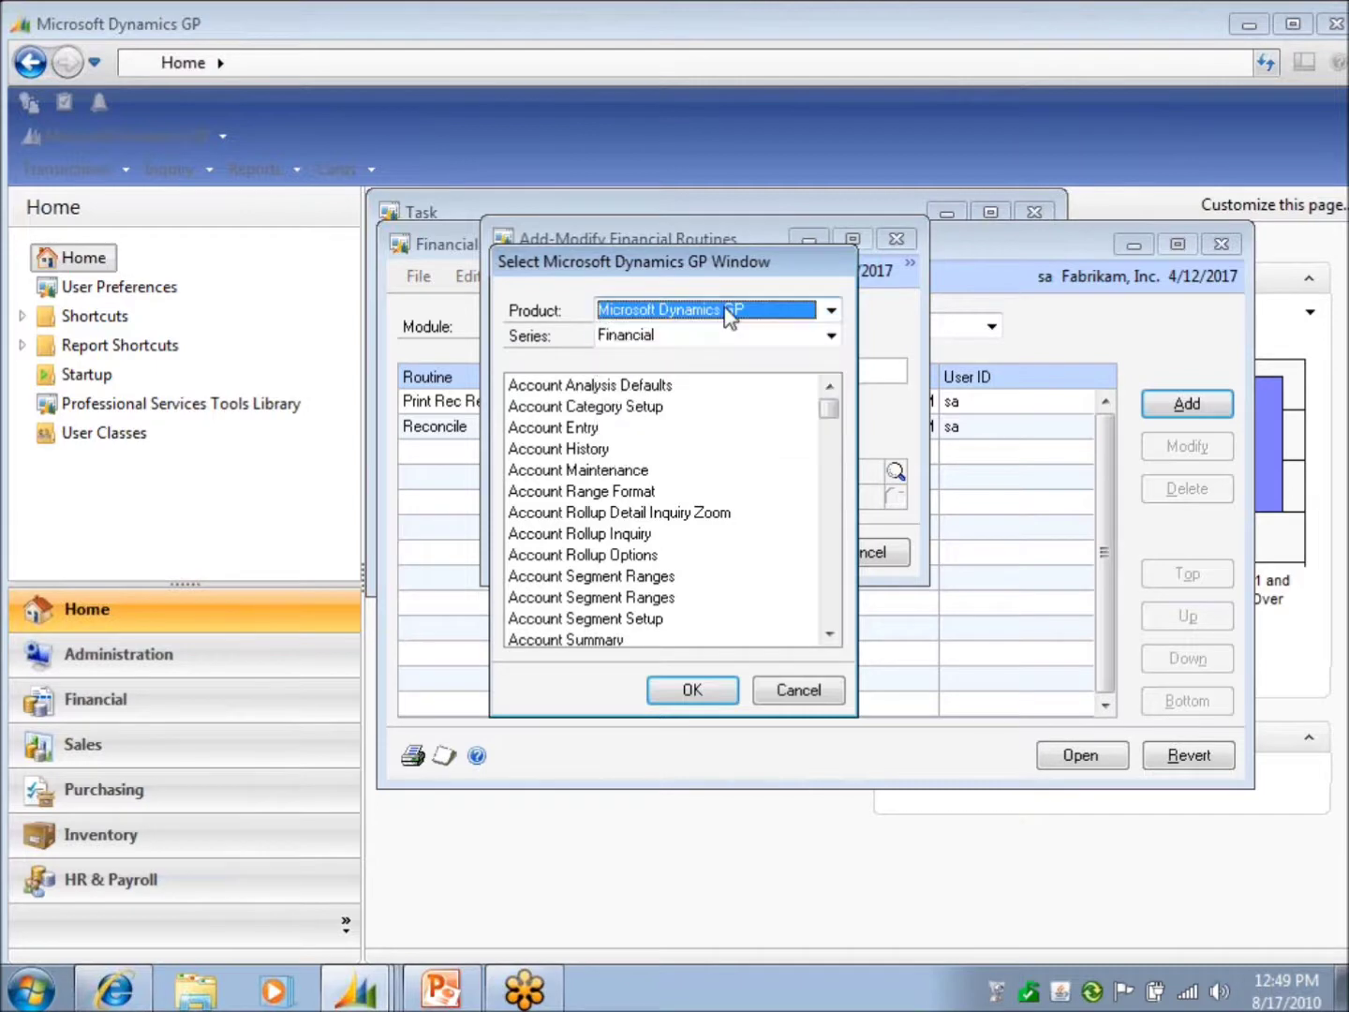
left_click(730, 312)
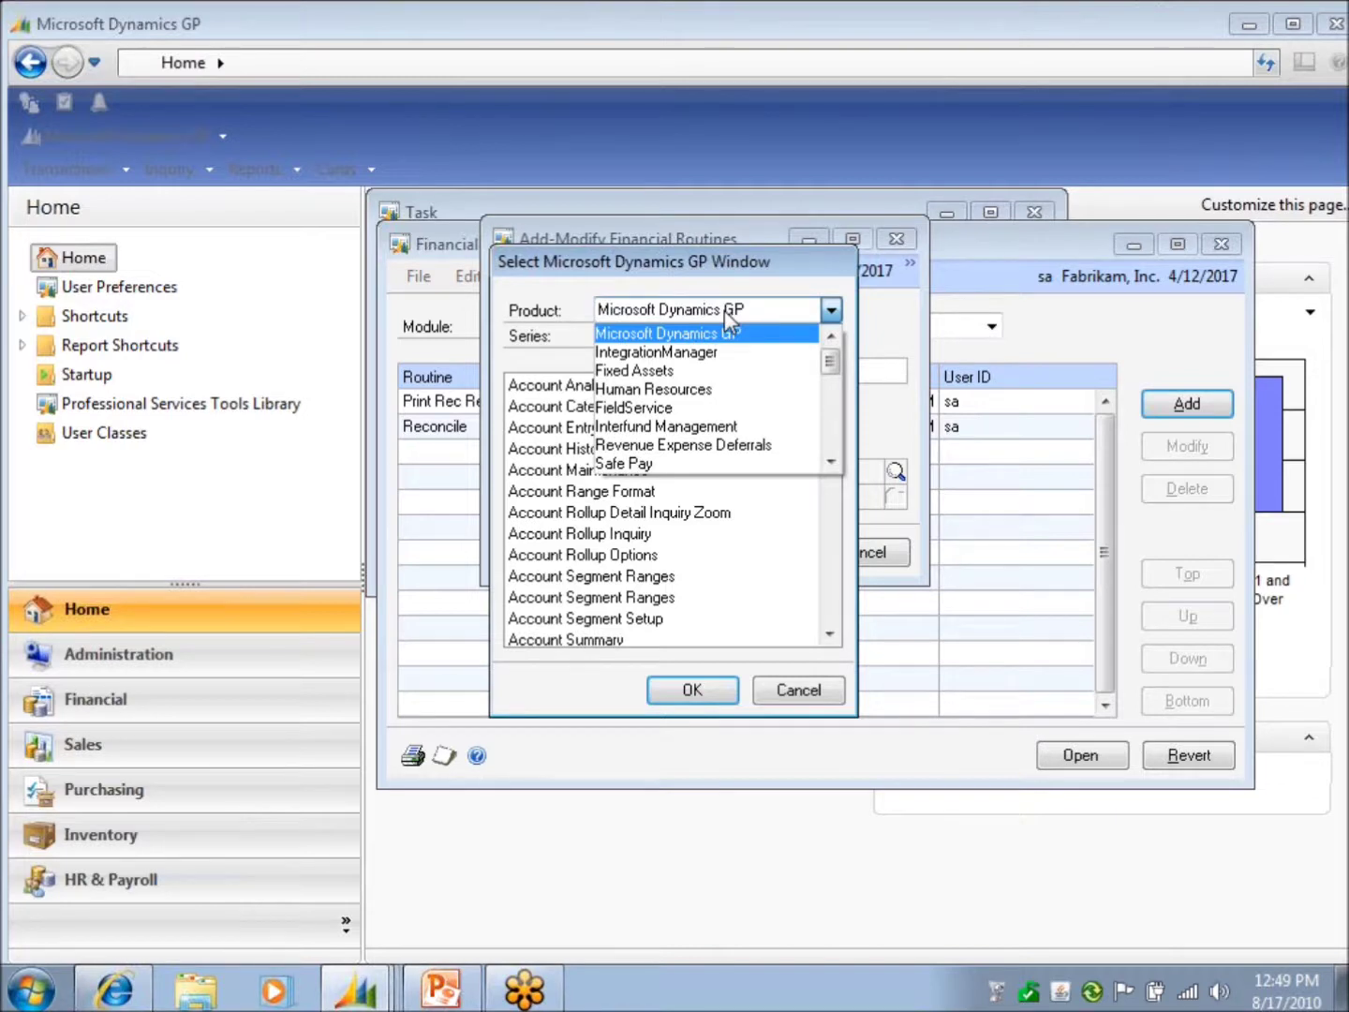
left_click(724, 310)
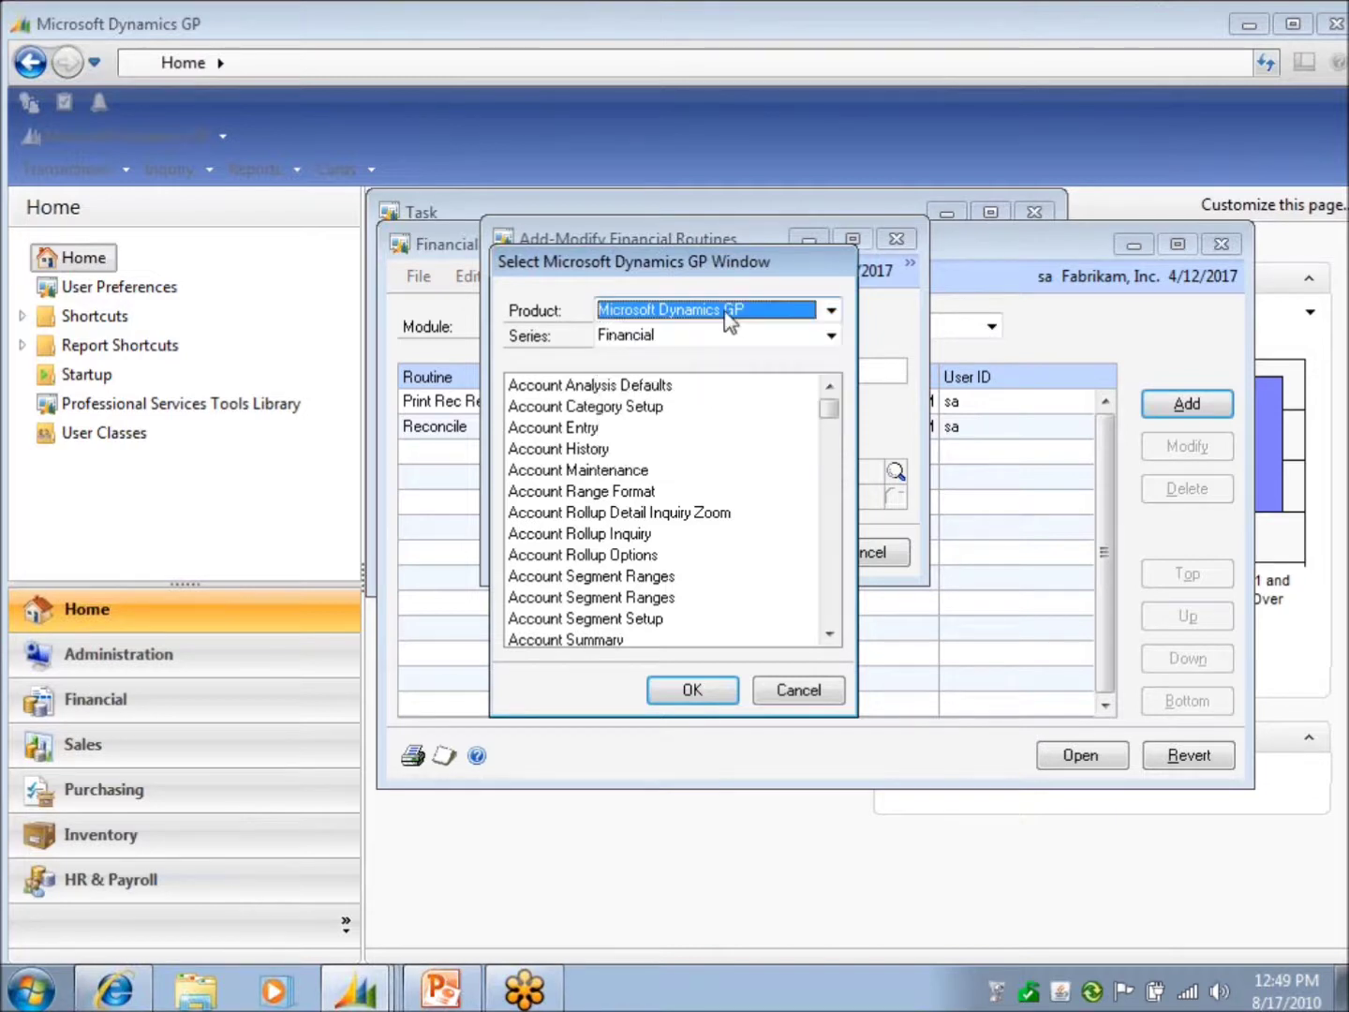
left_click(632, 337)
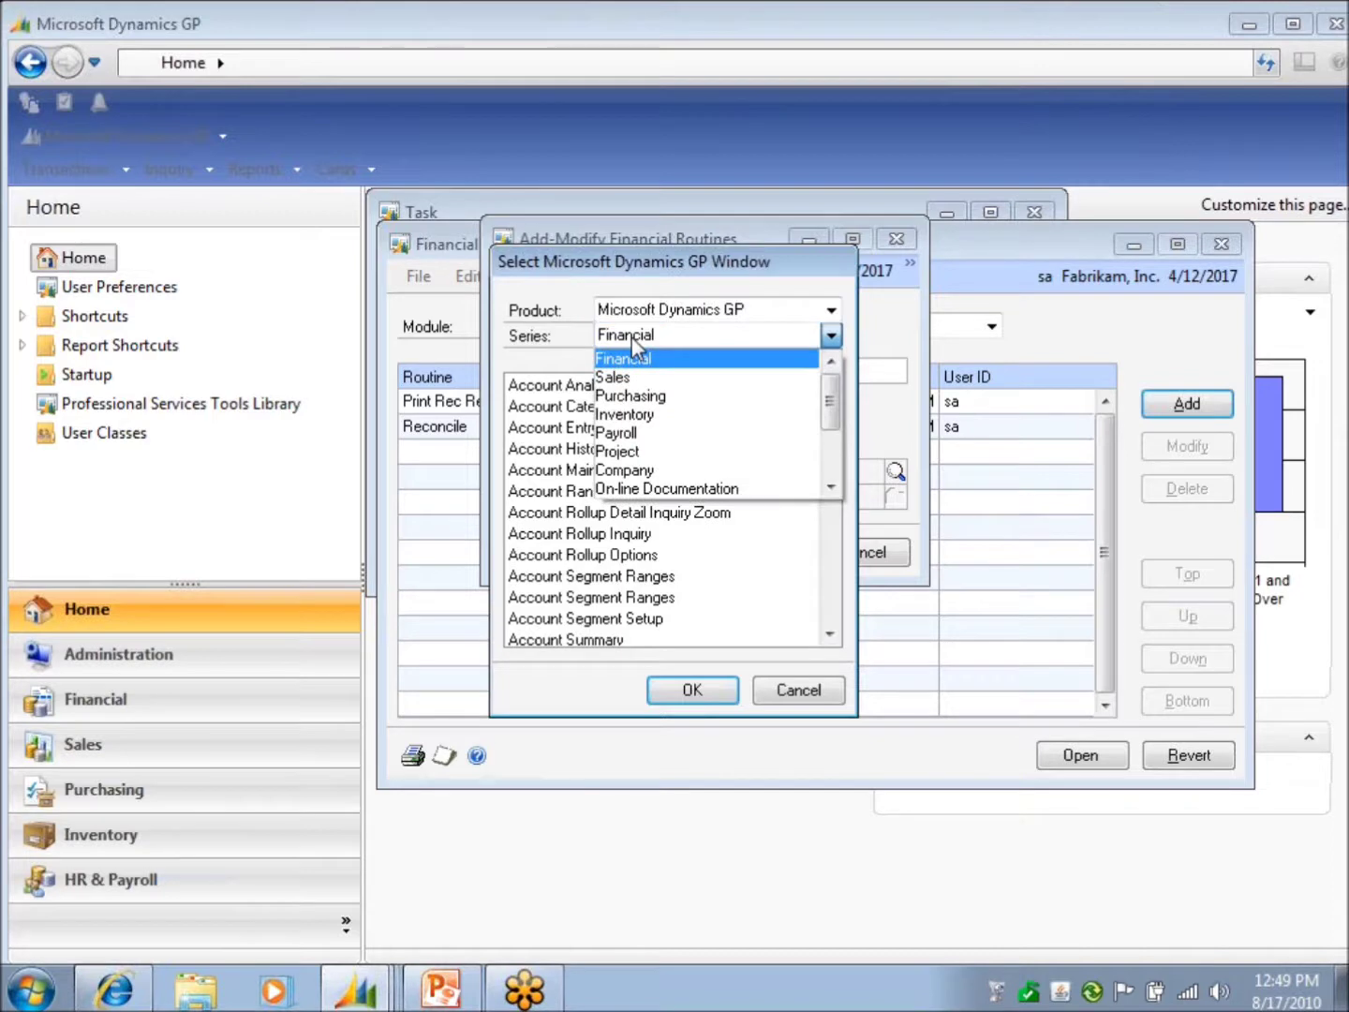
left_click(632, 336)
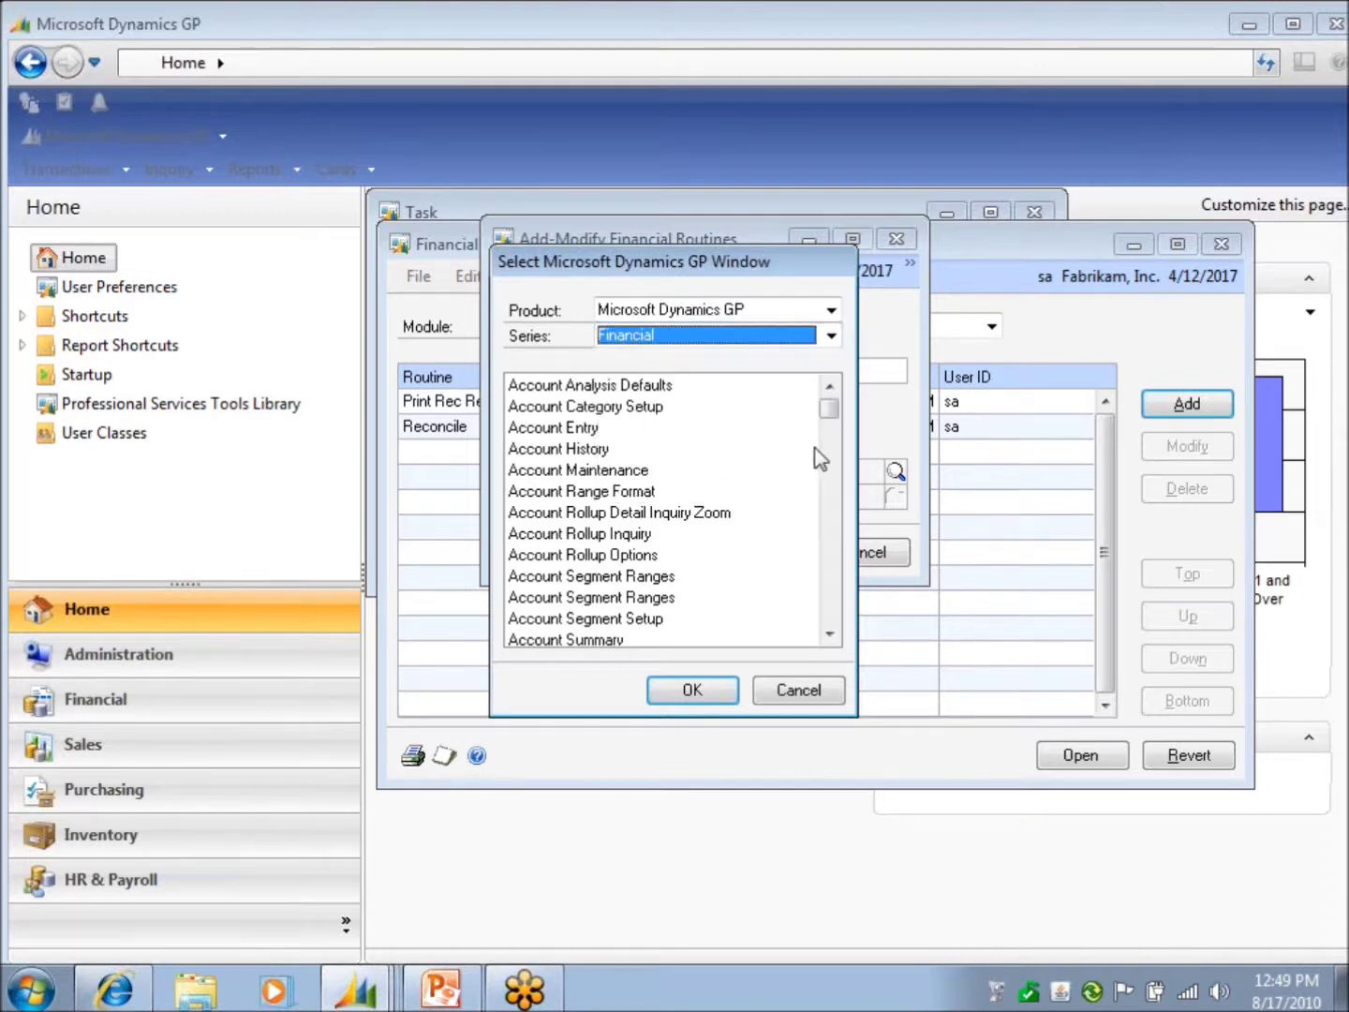
Pick Checkbook Maintenance as the routine's window and save the new routine.
left_click(829, 592)
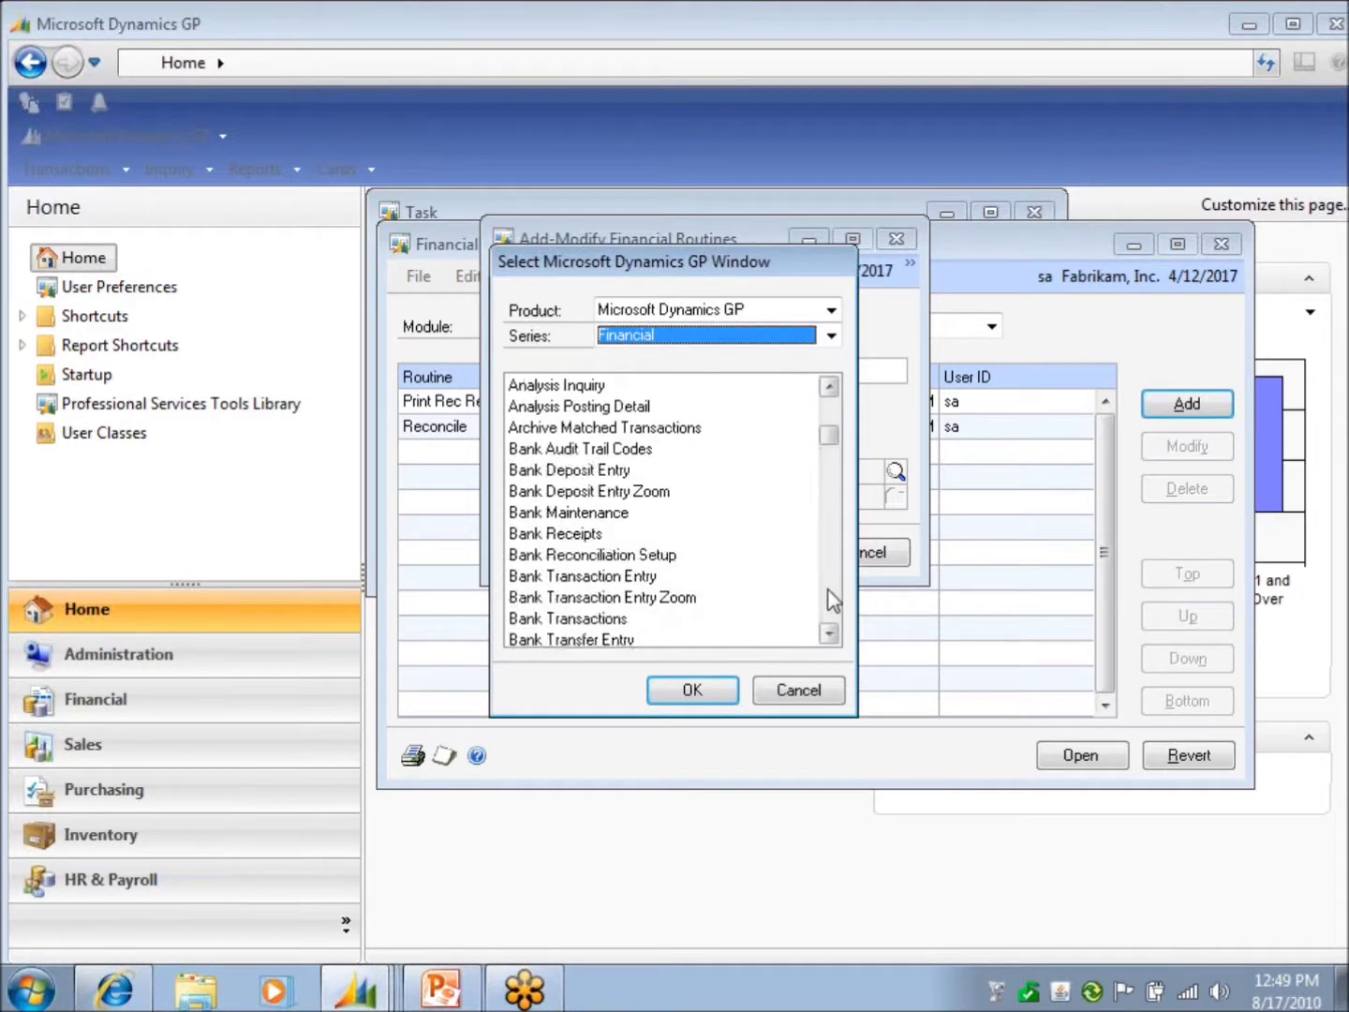
left_click(825, 591)
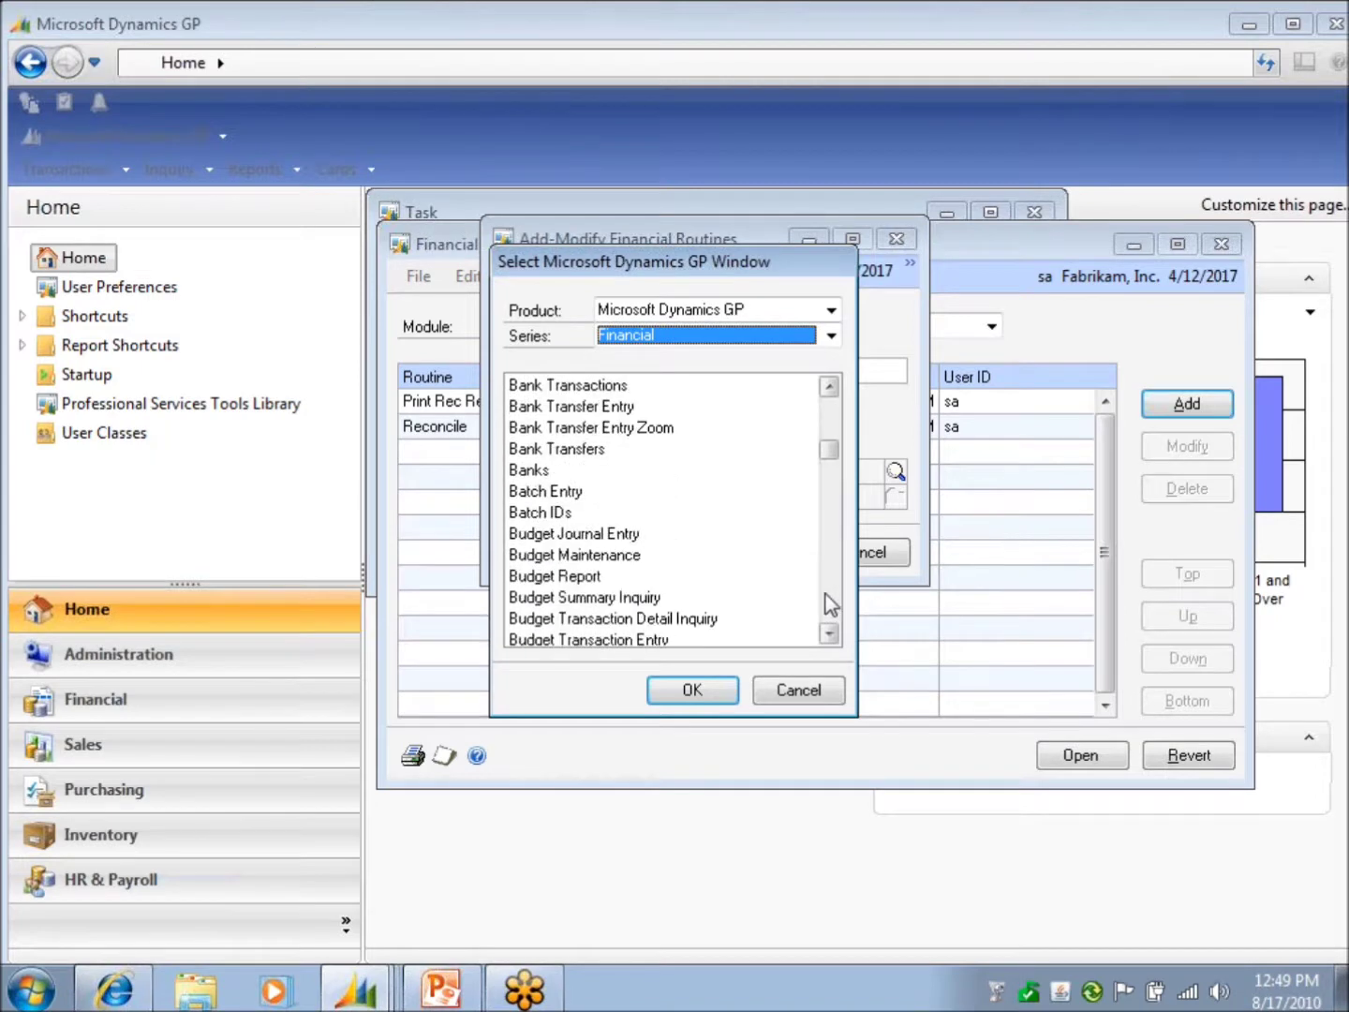
left_click(828, 600)
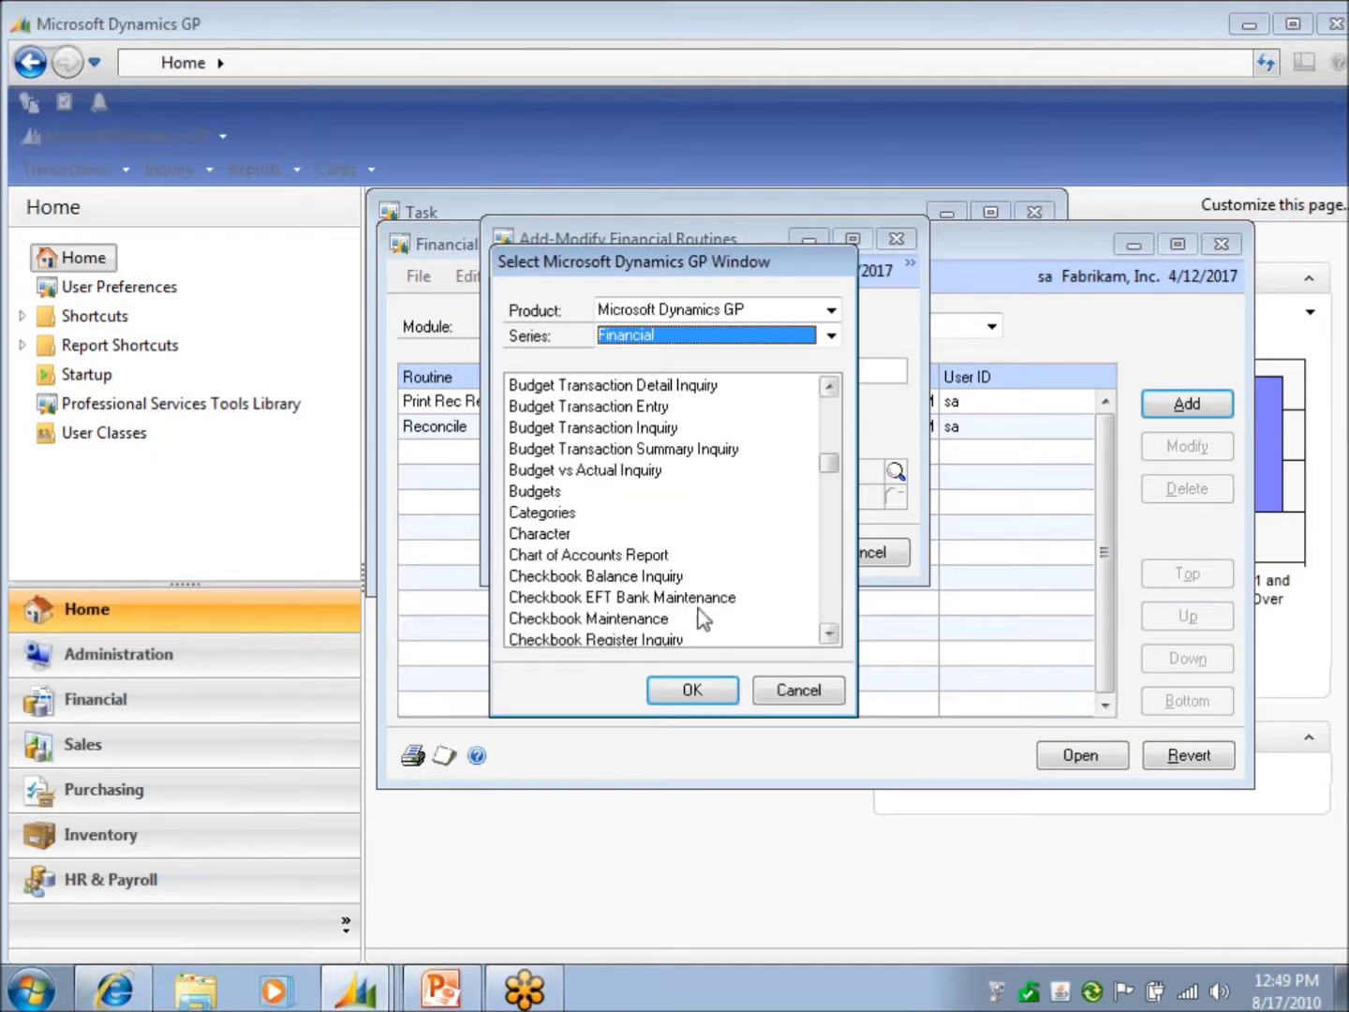
double_click(665, 620)
left_click(779, 551)
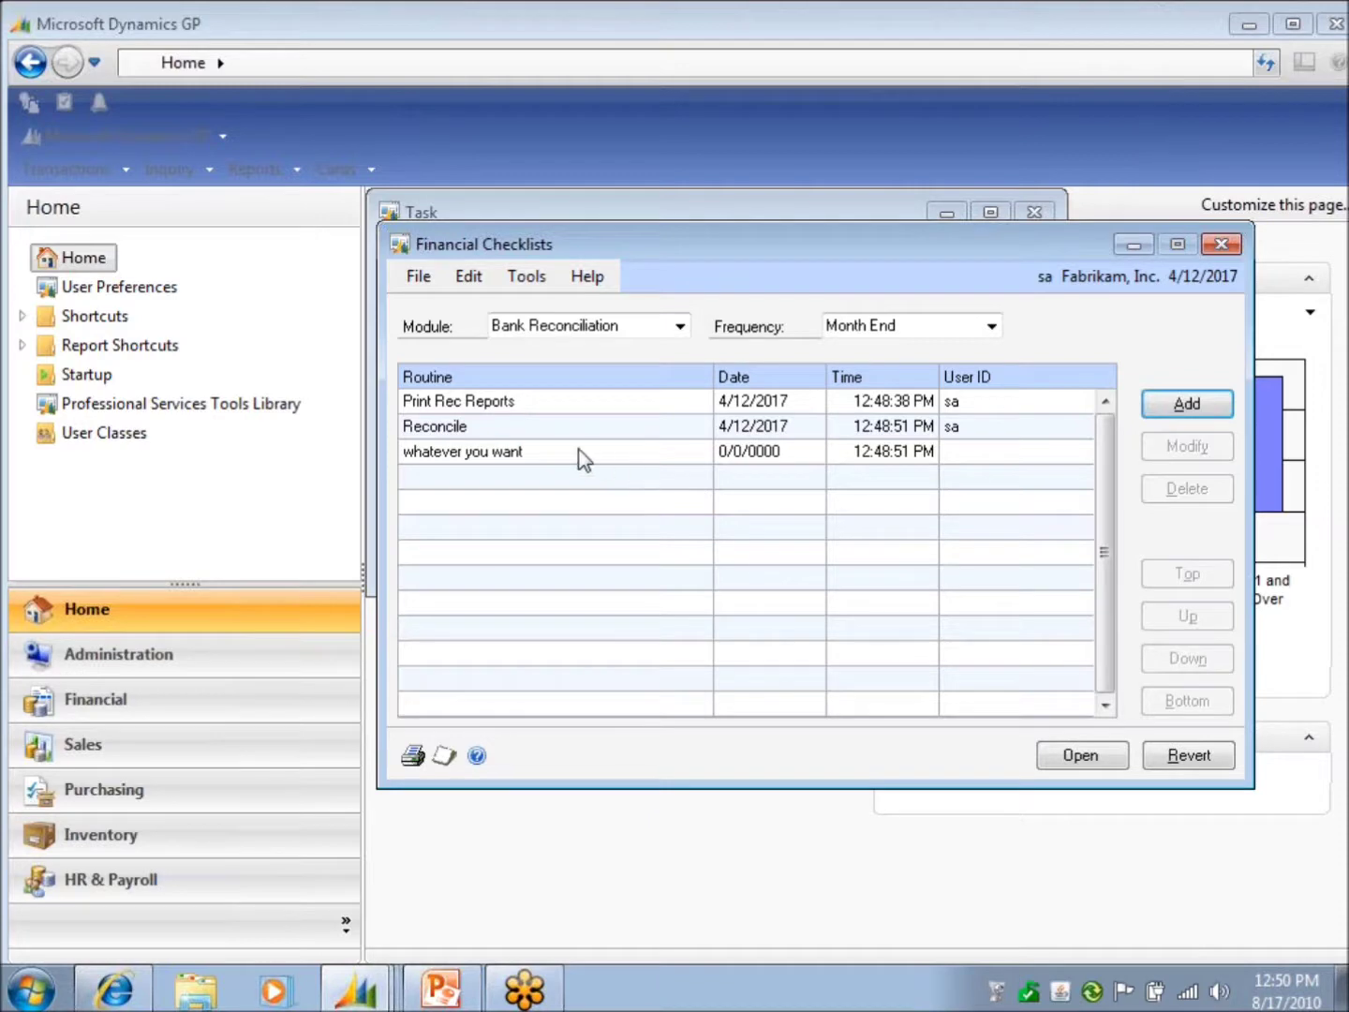
Run the 'whatever you want' routine, then close Checkbook Maintenance and Financial Checklists.
double_click(618, 452)
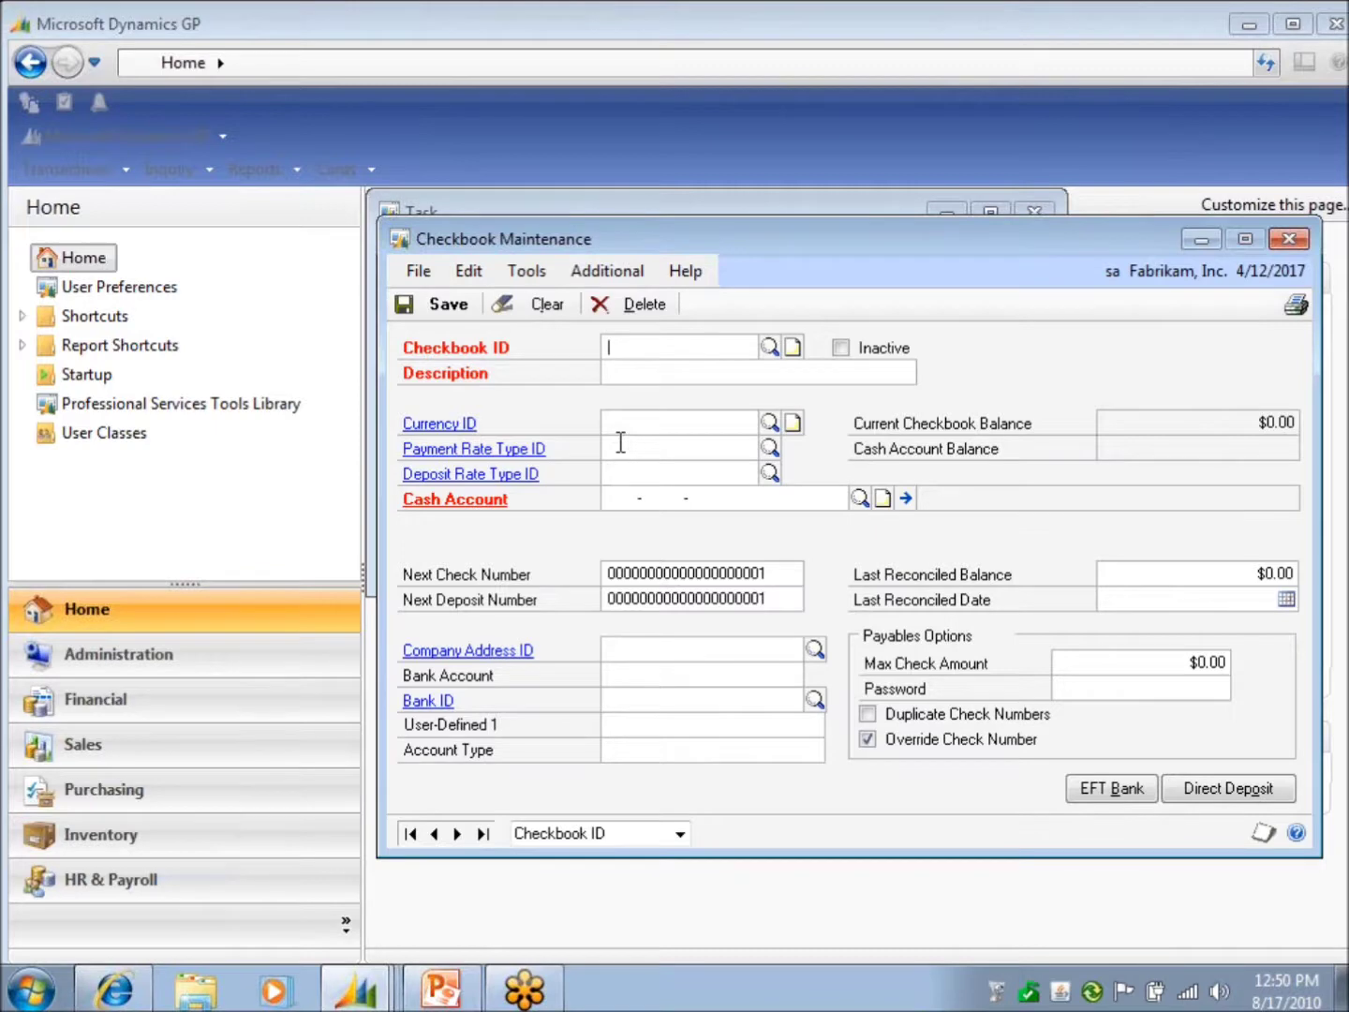
left_click(1288, 238)
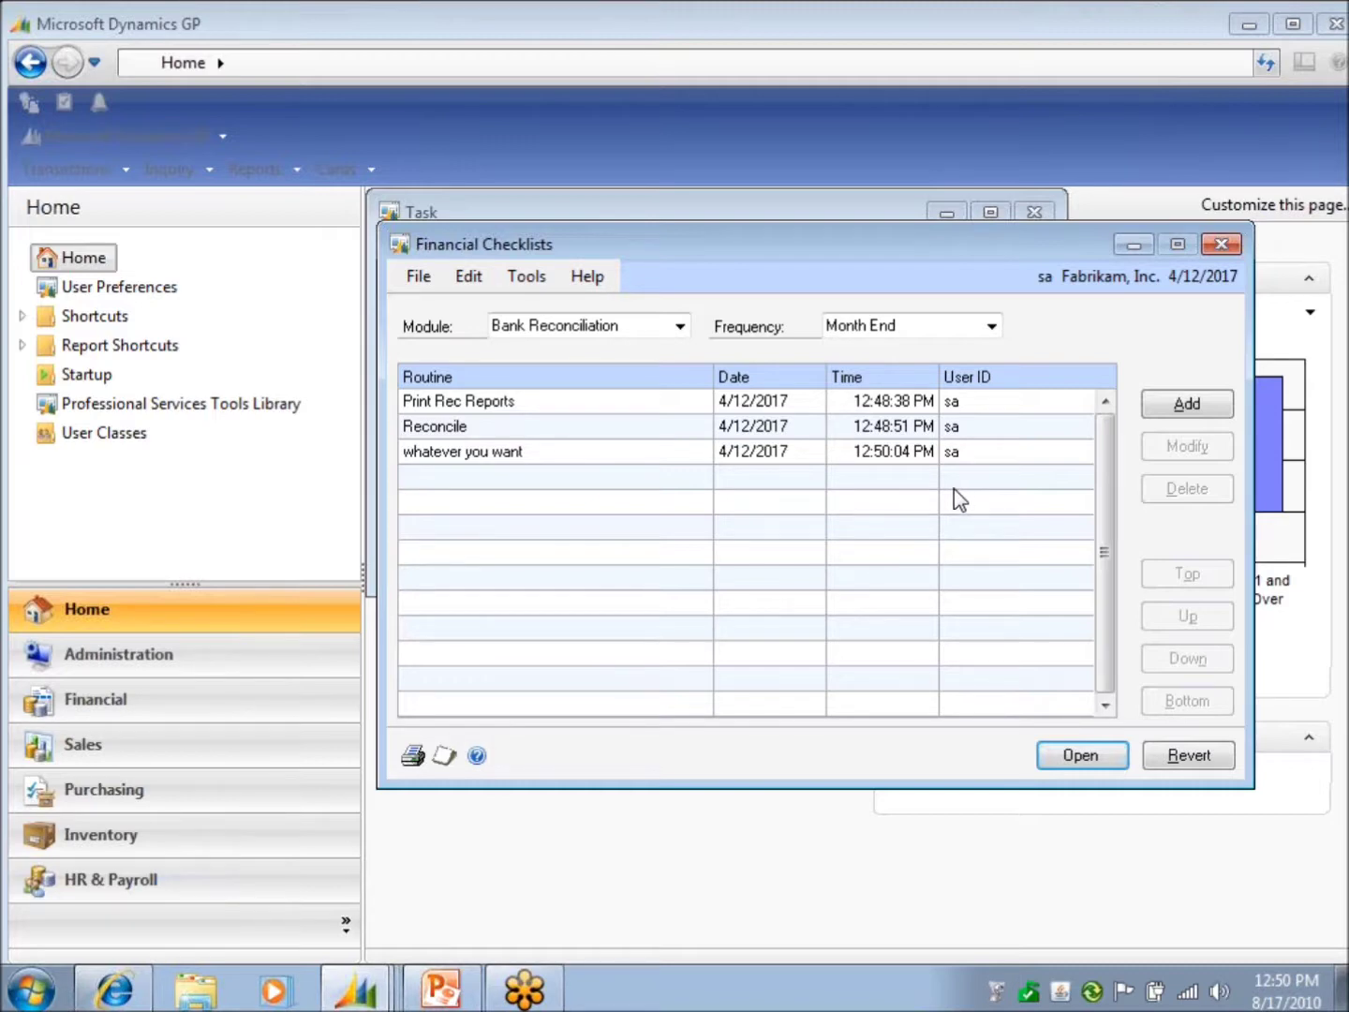
left_click(1220, 245)
Close the Task window and mark the Reconcile Bank Accounts task complete on Home.
left_click(1036, 213)
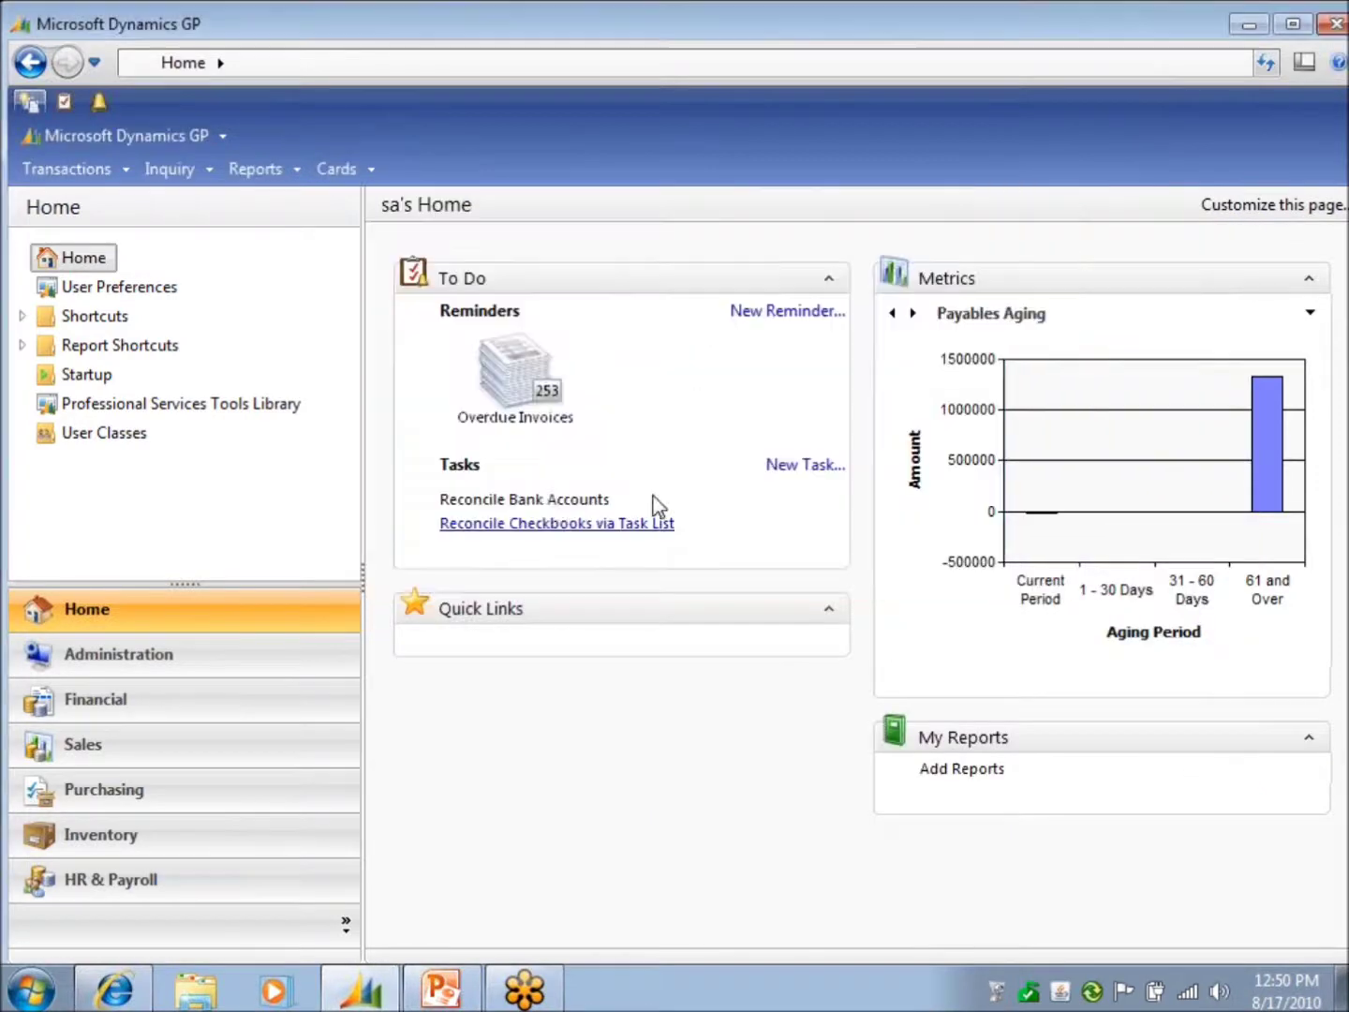
left_click(570, 501)
left_click_drag(1143, 33, 1096, 33)
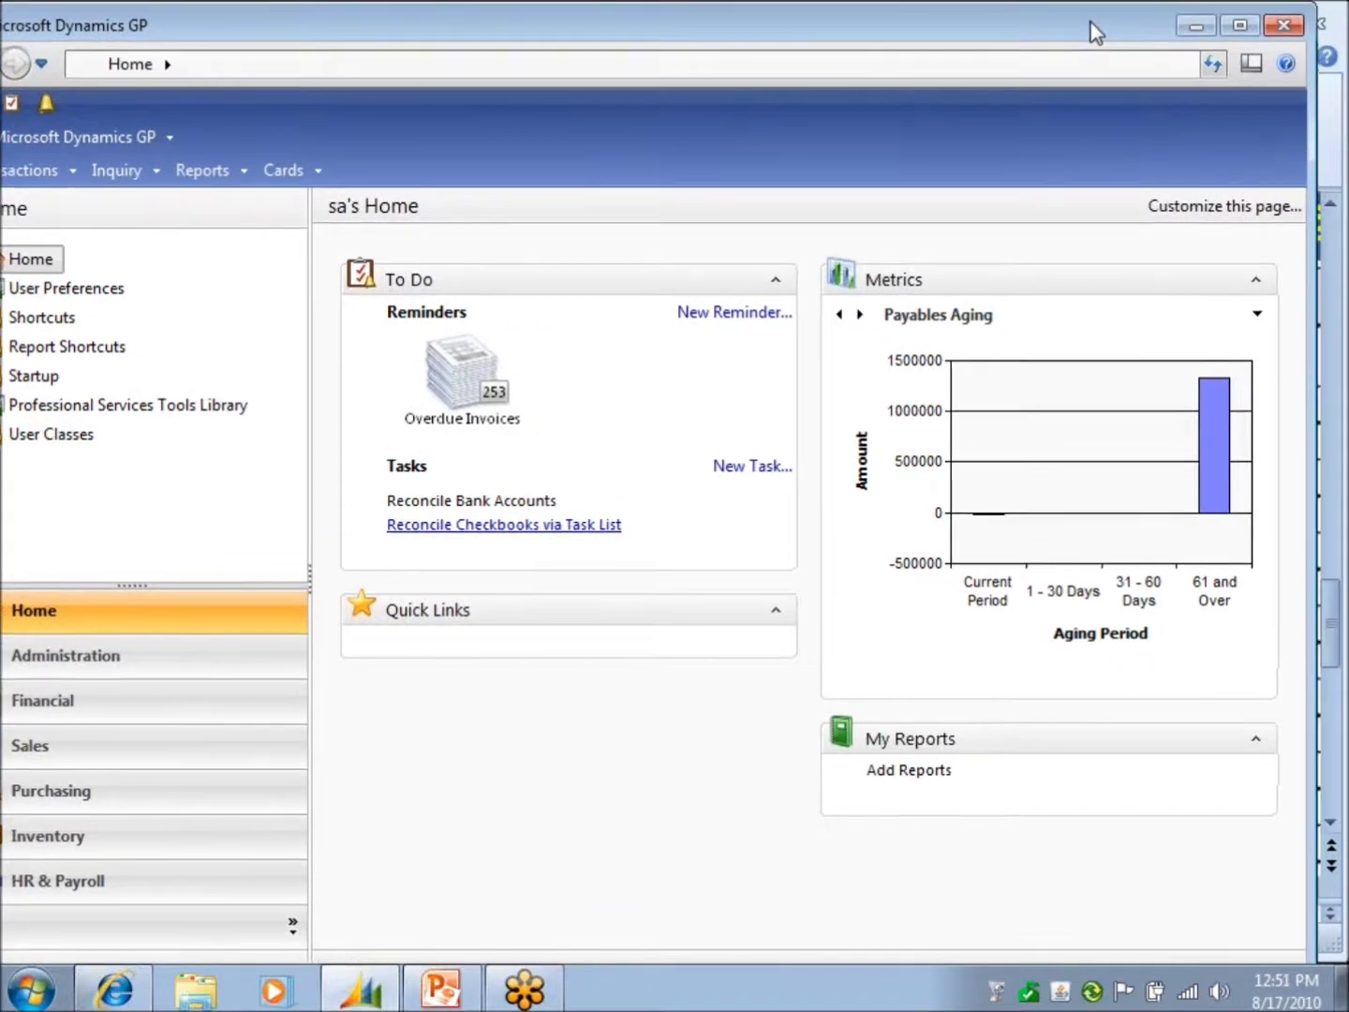
Expand the Financial printable manuals and open the Bank Reconciliation manual PDF.
left_click(1288, 63)
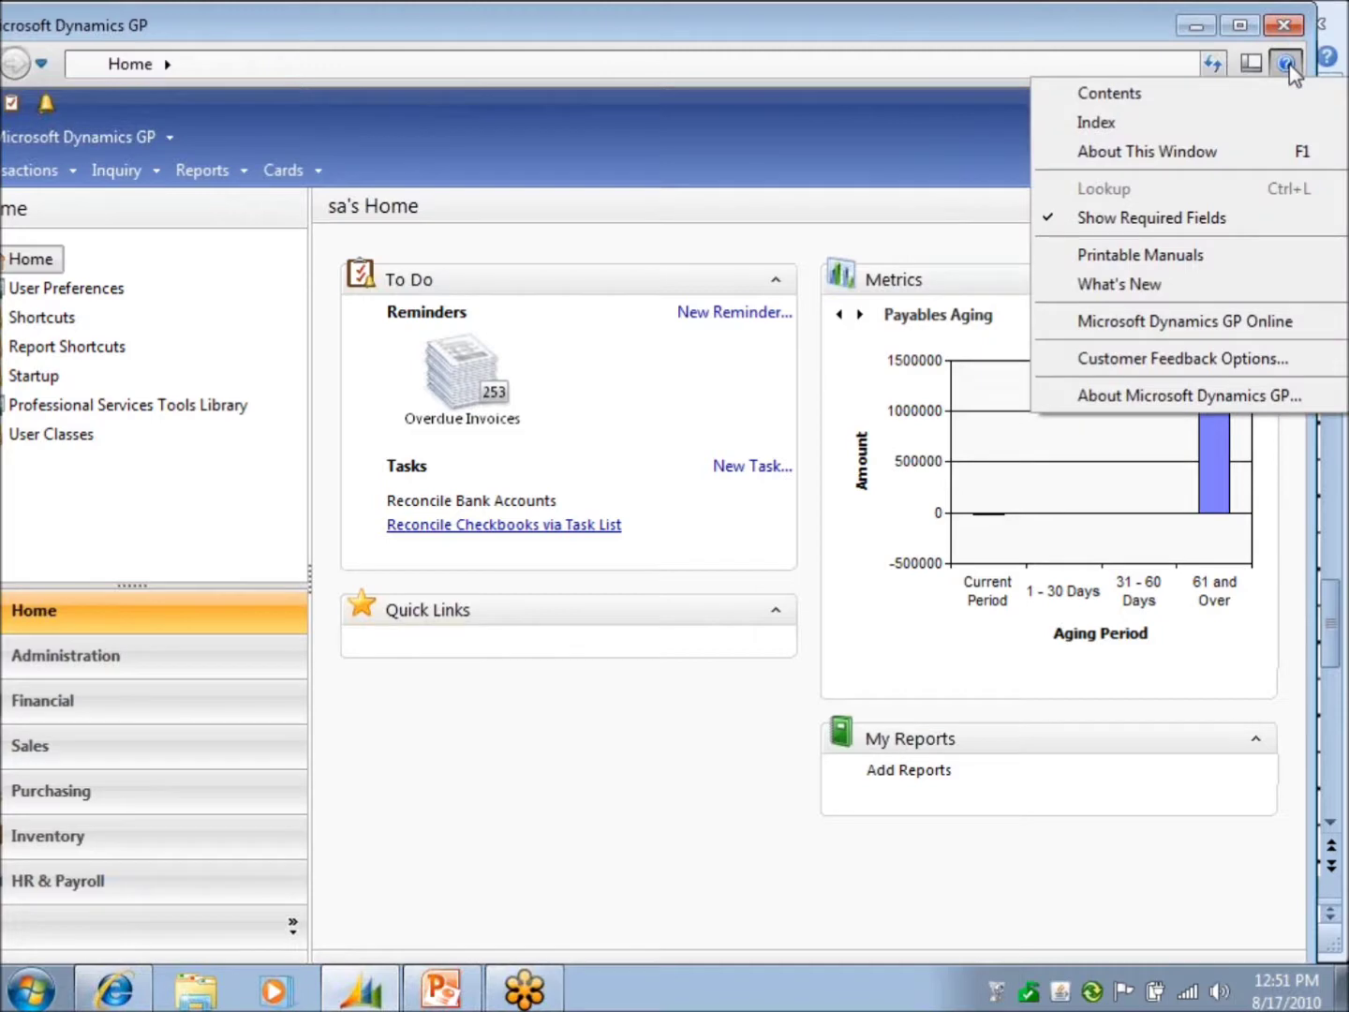
left_click(1288, 66)
left_click(1288, 65)
left_click(1166, 253)
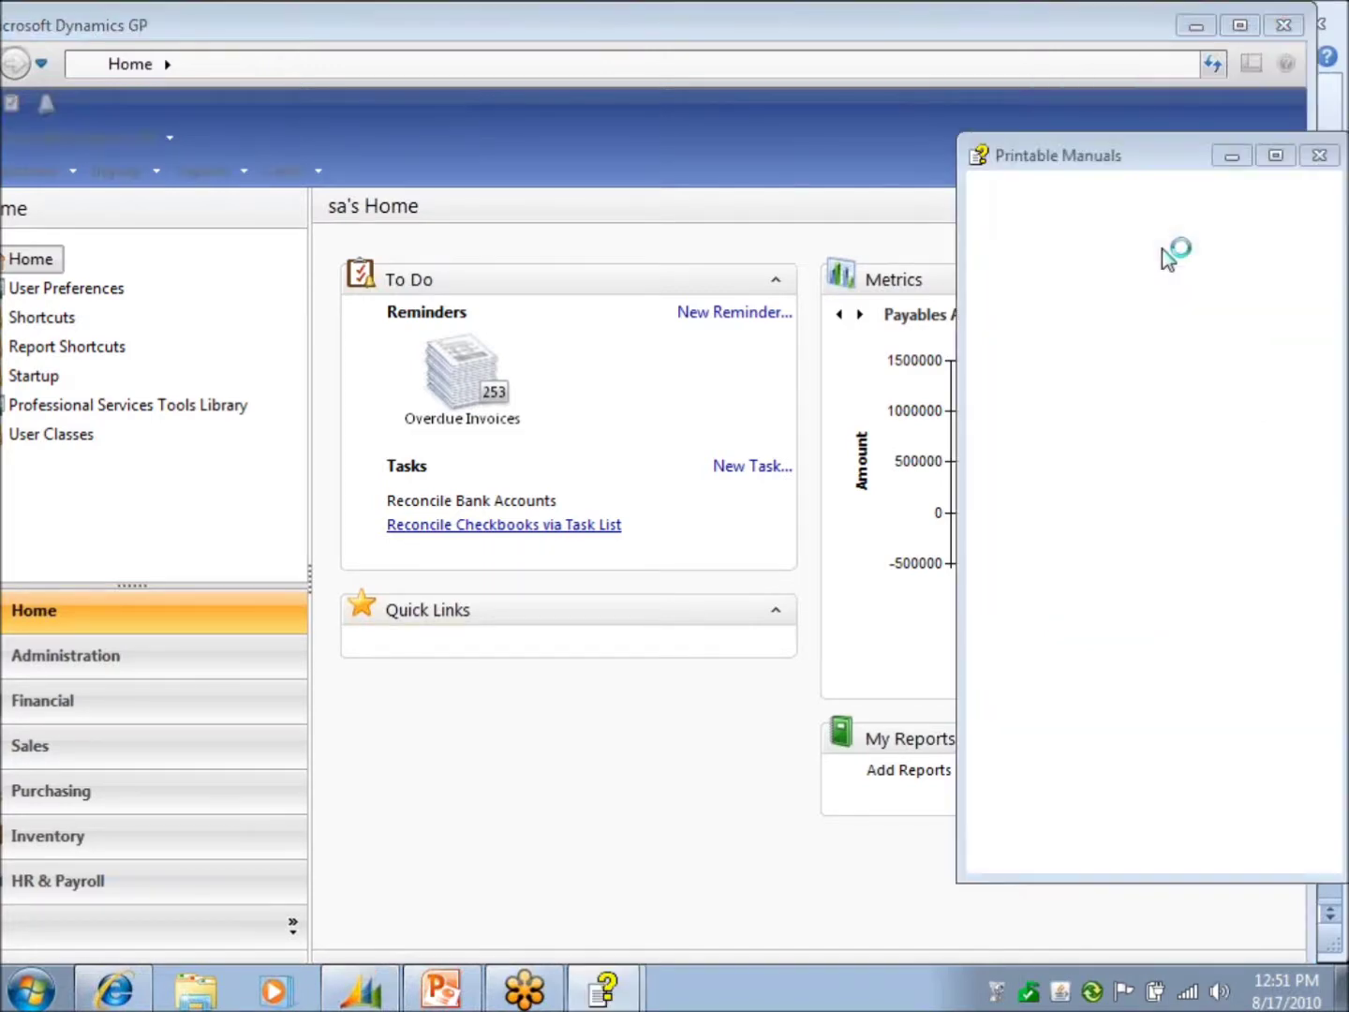
left_click_drag(1126, 148, 1014, 61)
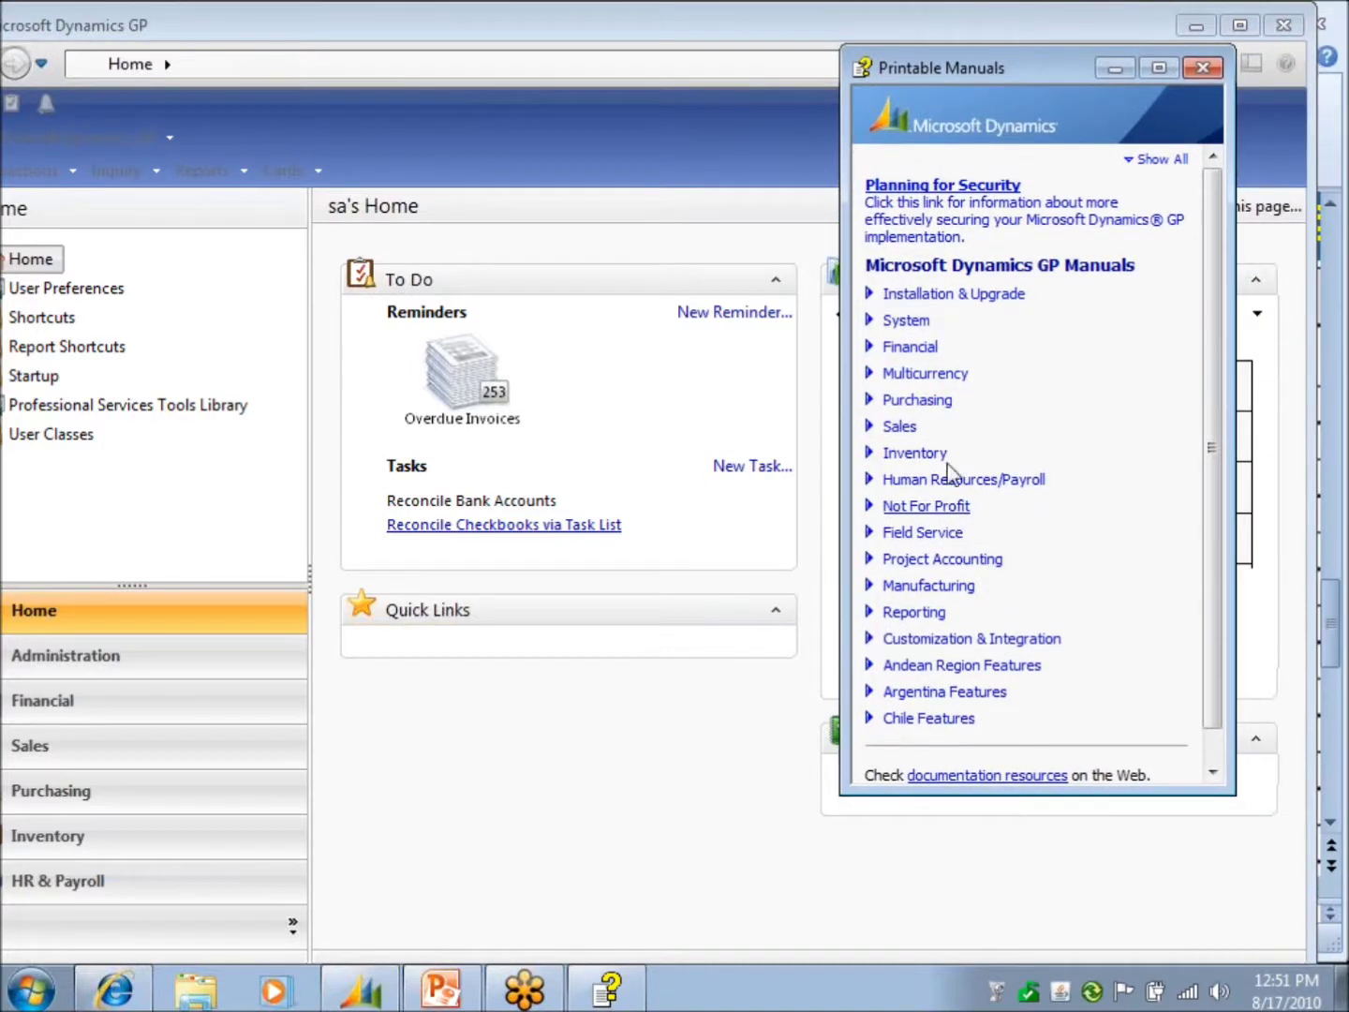
left_click(870, 348)
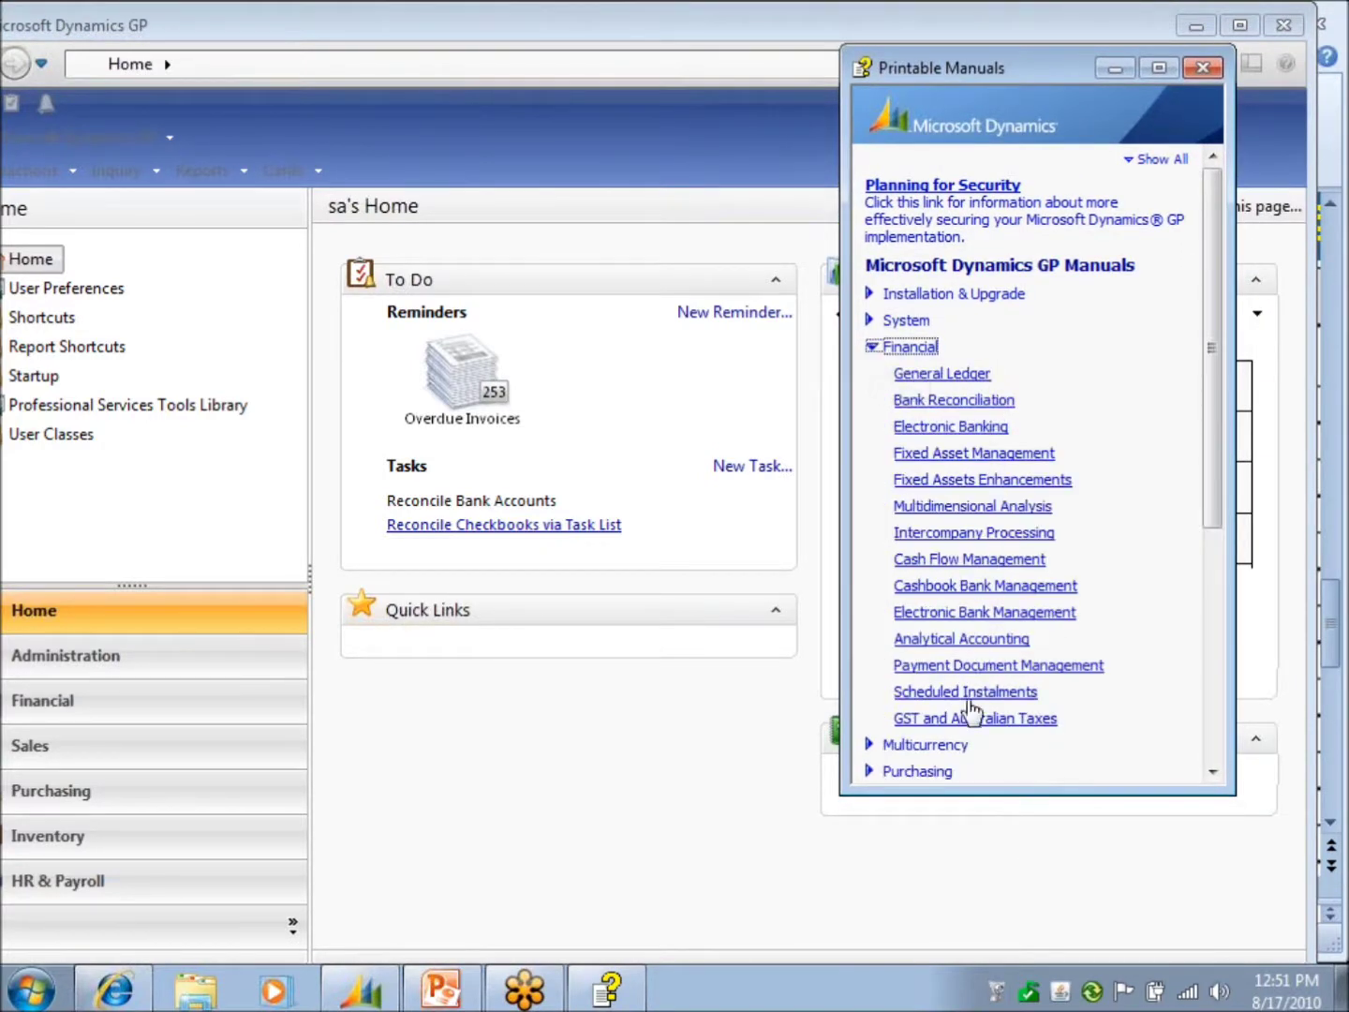
left_click(954, 402)
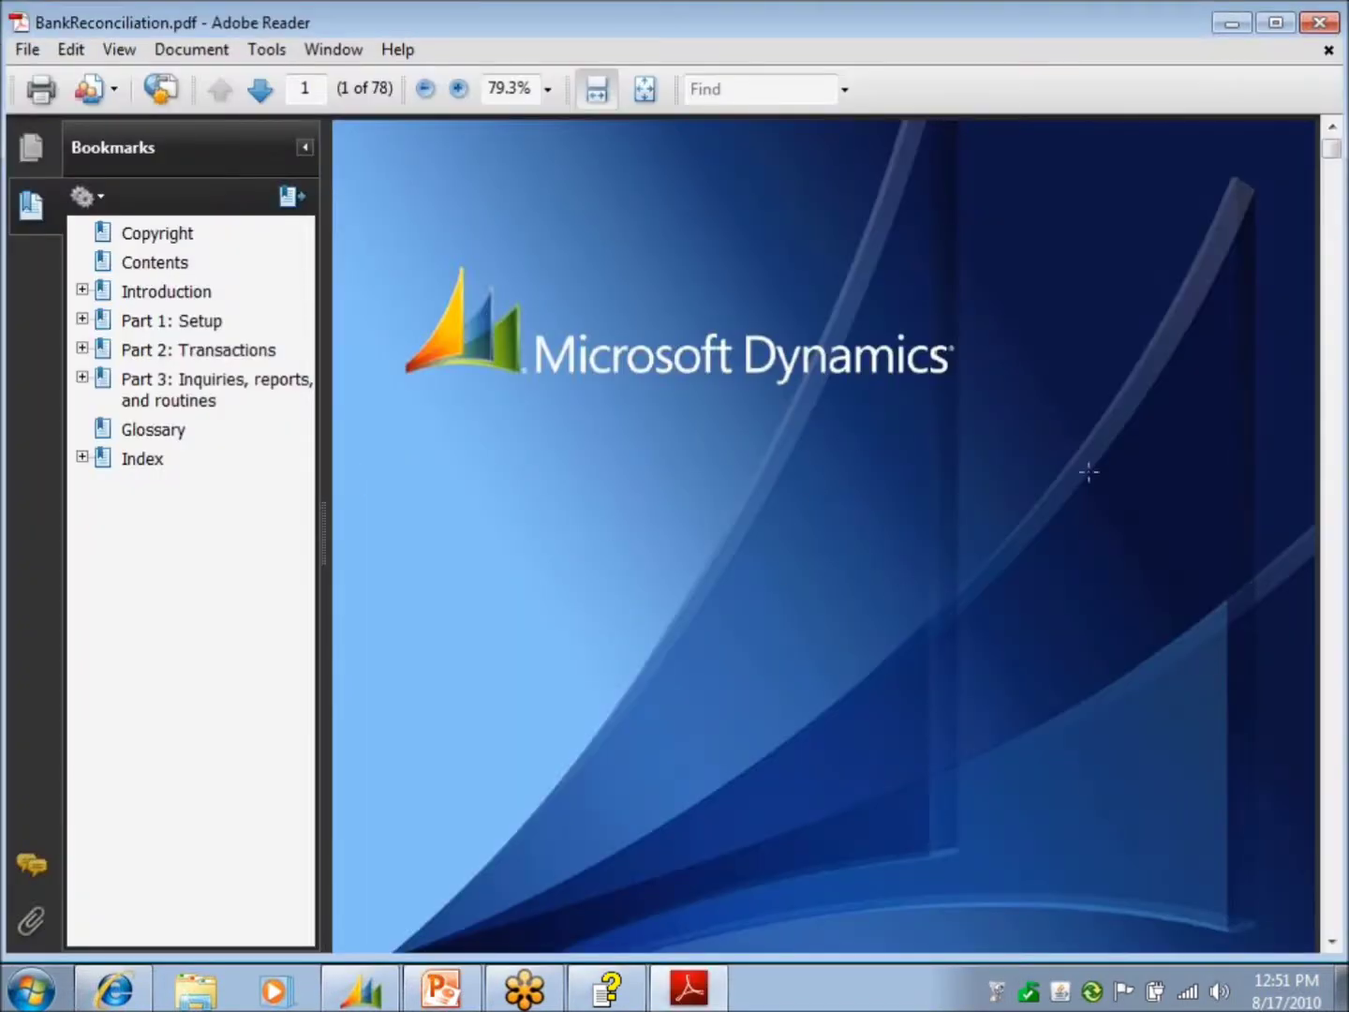
left_click(1327, 25)
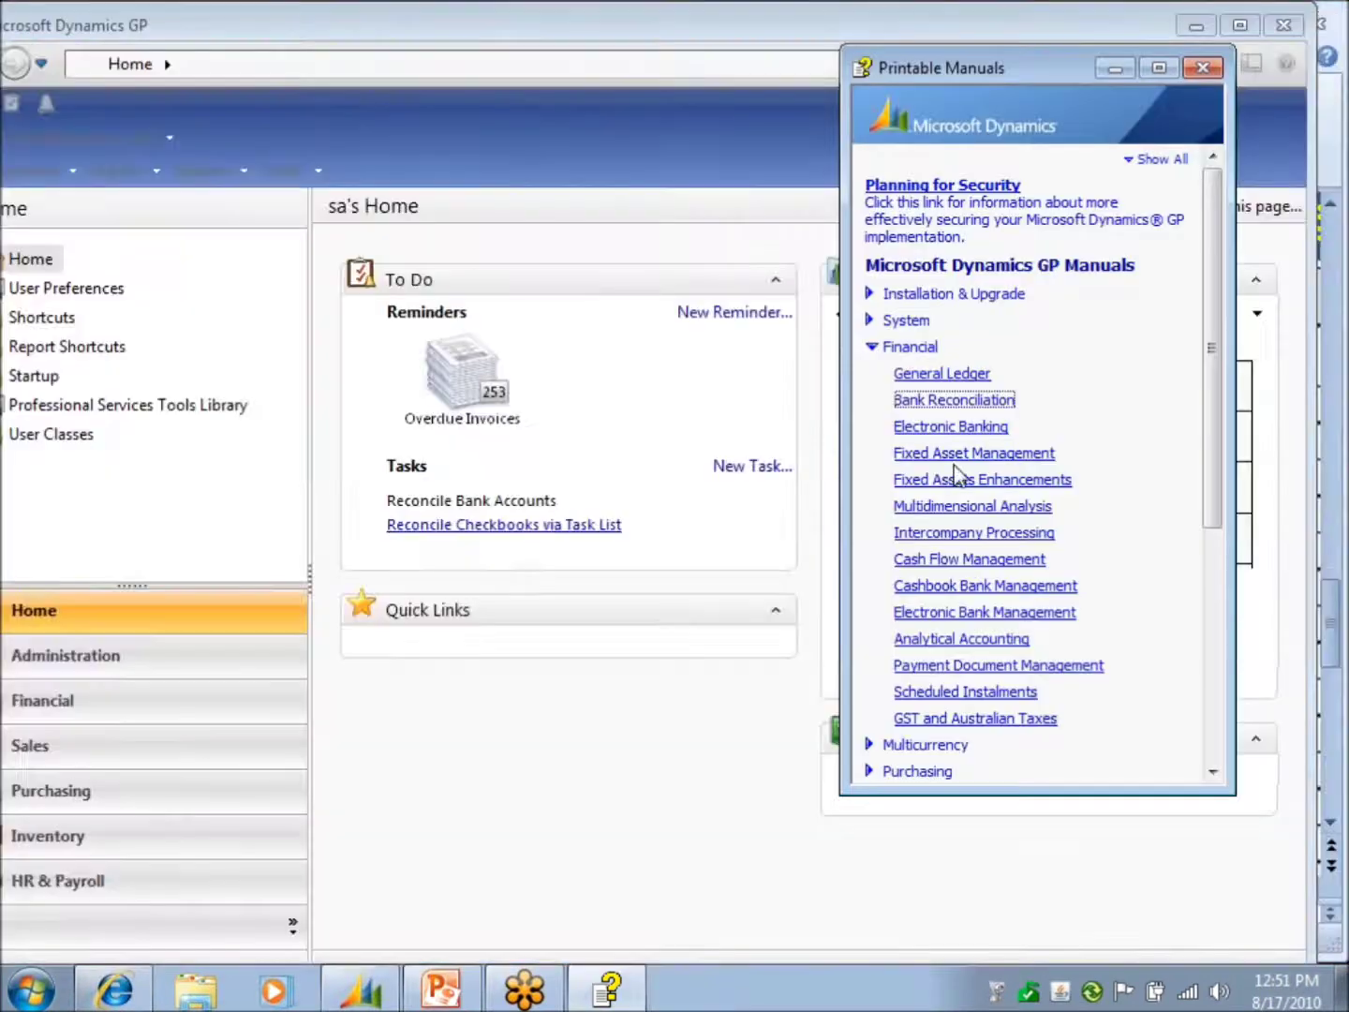
Collapse the Financial manuals group and close the Printable Manuals window.
left_click(874, 351)
left_click(873, 349)
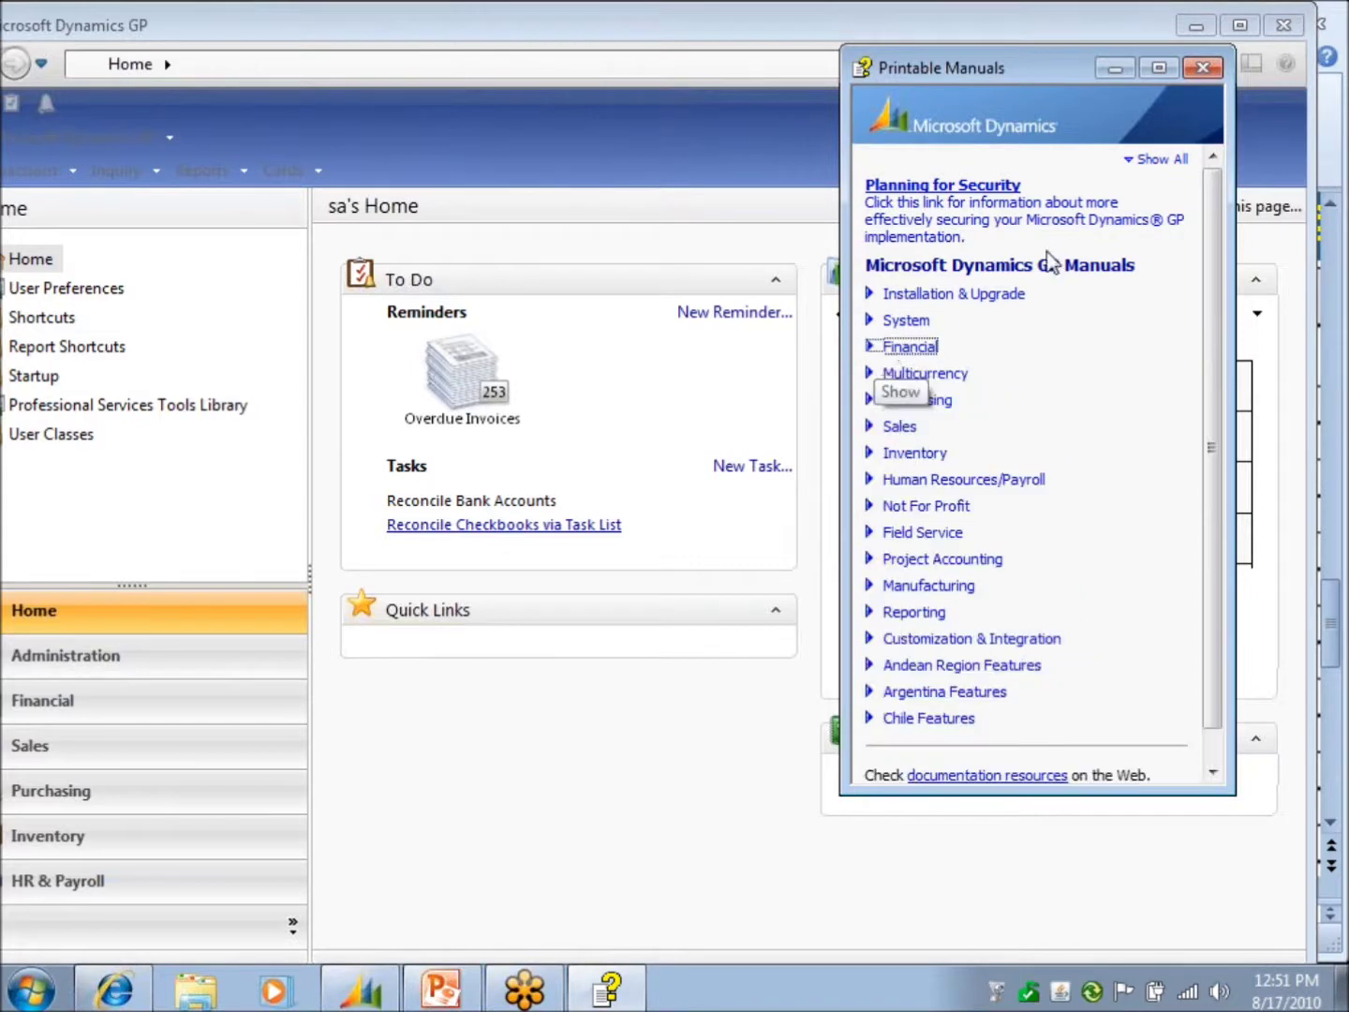
left_click(1203, 68)
Open the Dynamics GP 2010 Help Contents, then return to the main Dynamics GP window.
left_click(1288, 64)
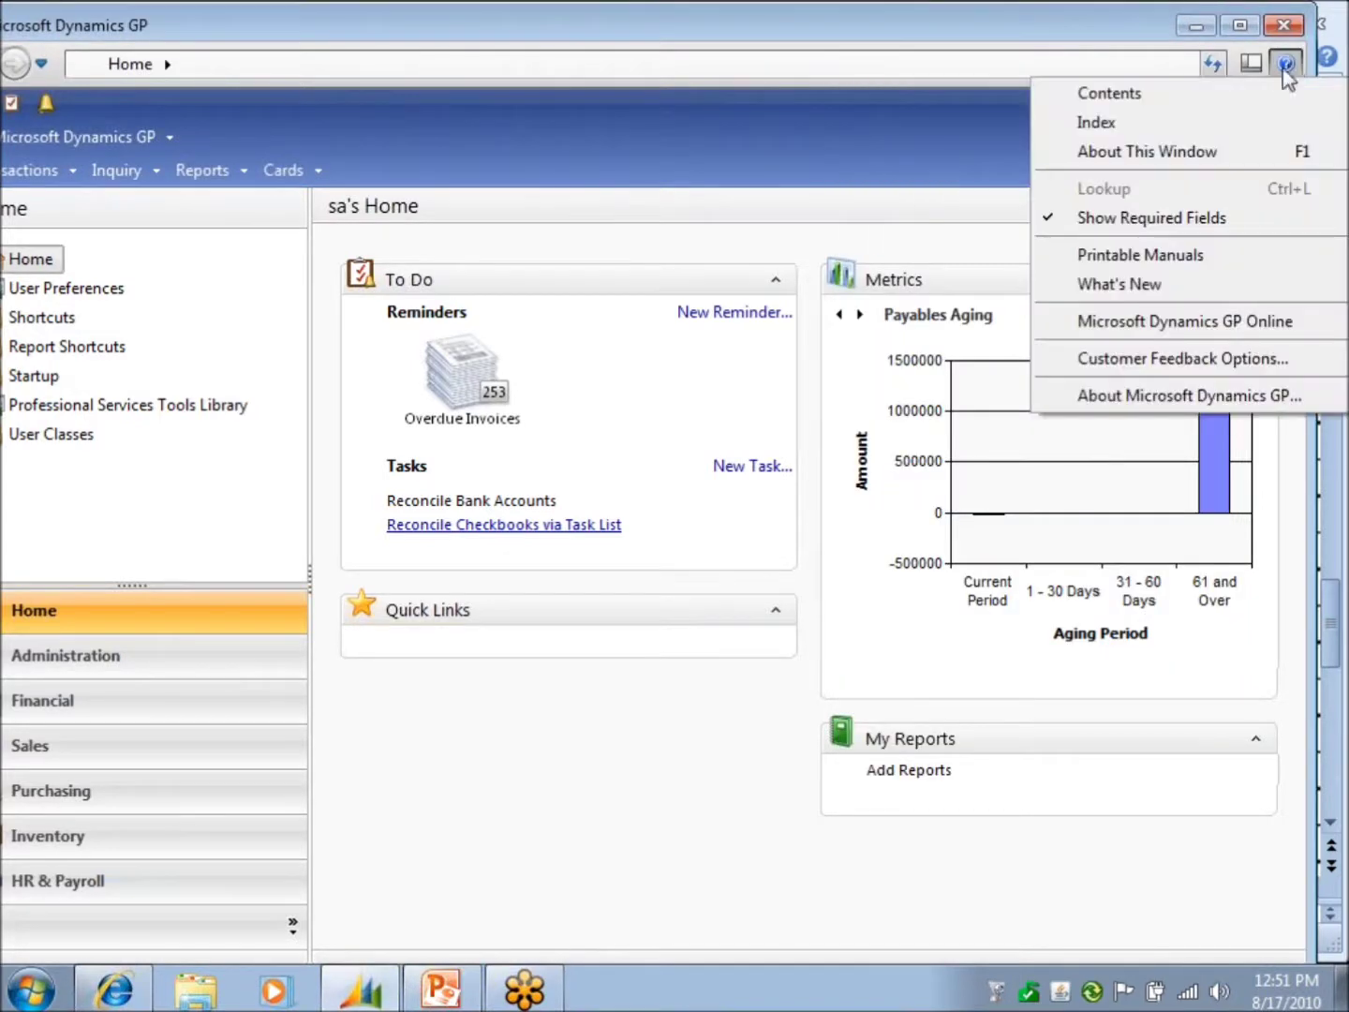
left_click(1160, 95)
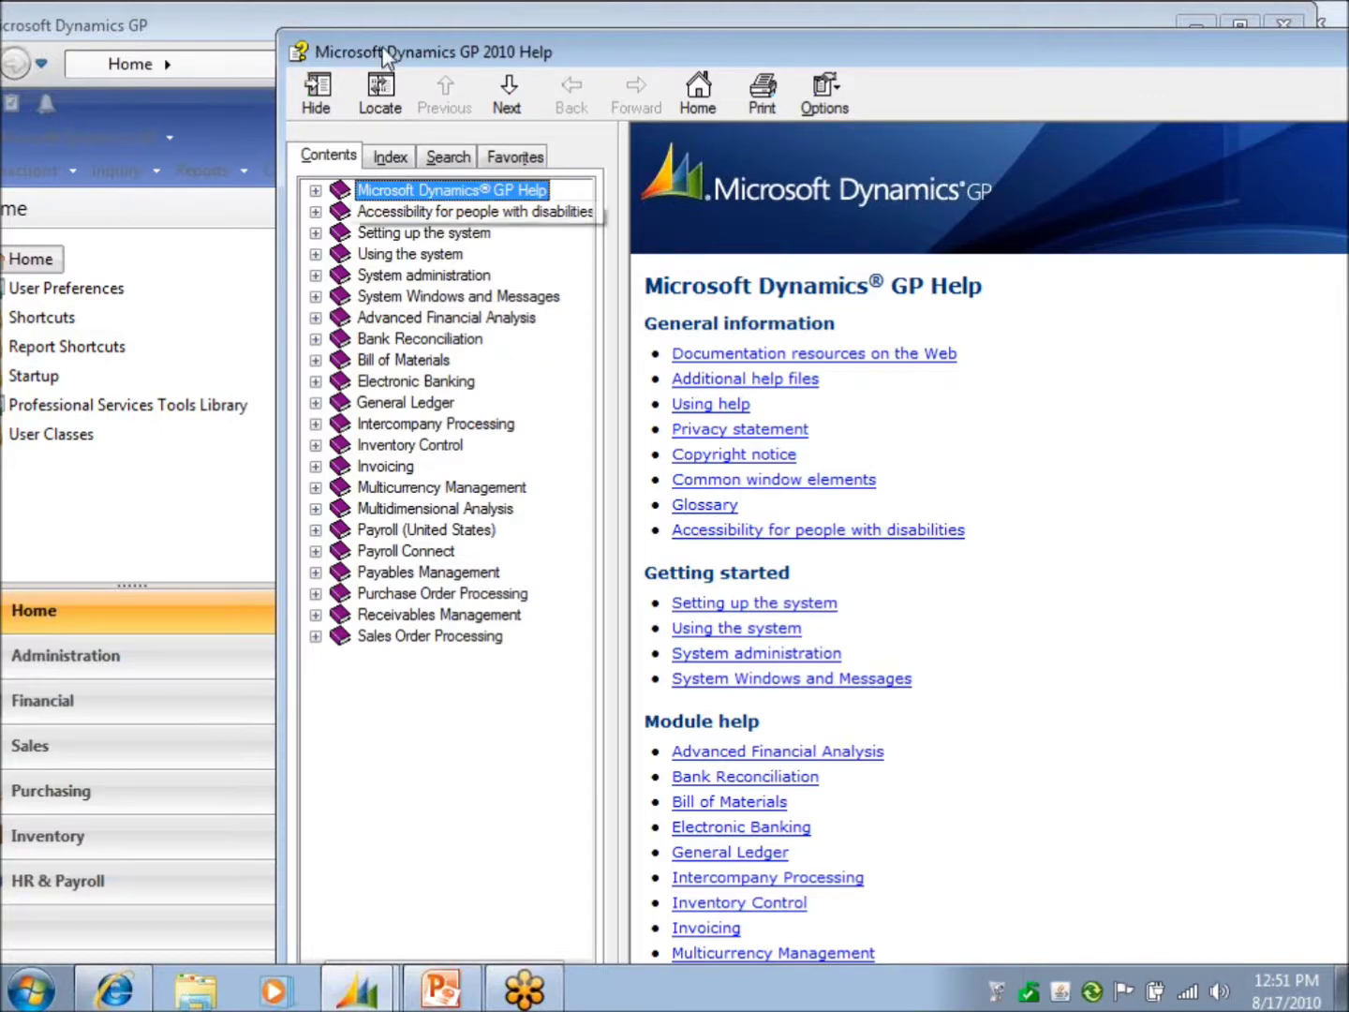
left_click(233, 36)
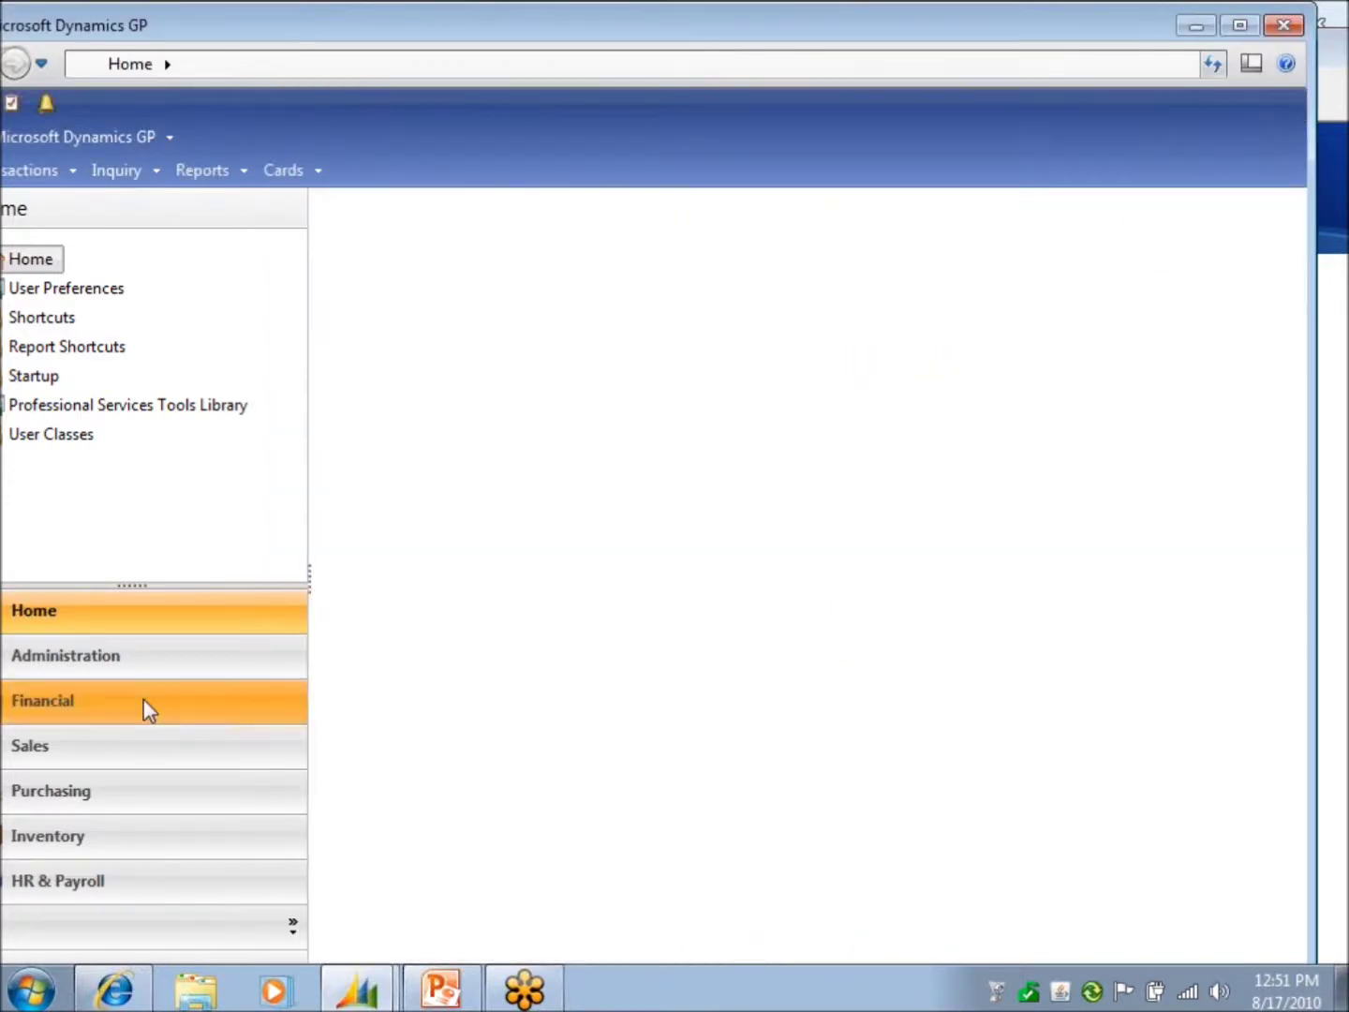
Open the Reconcile Bank Statements window from the Financial transactions list.
left_click(147, 709)
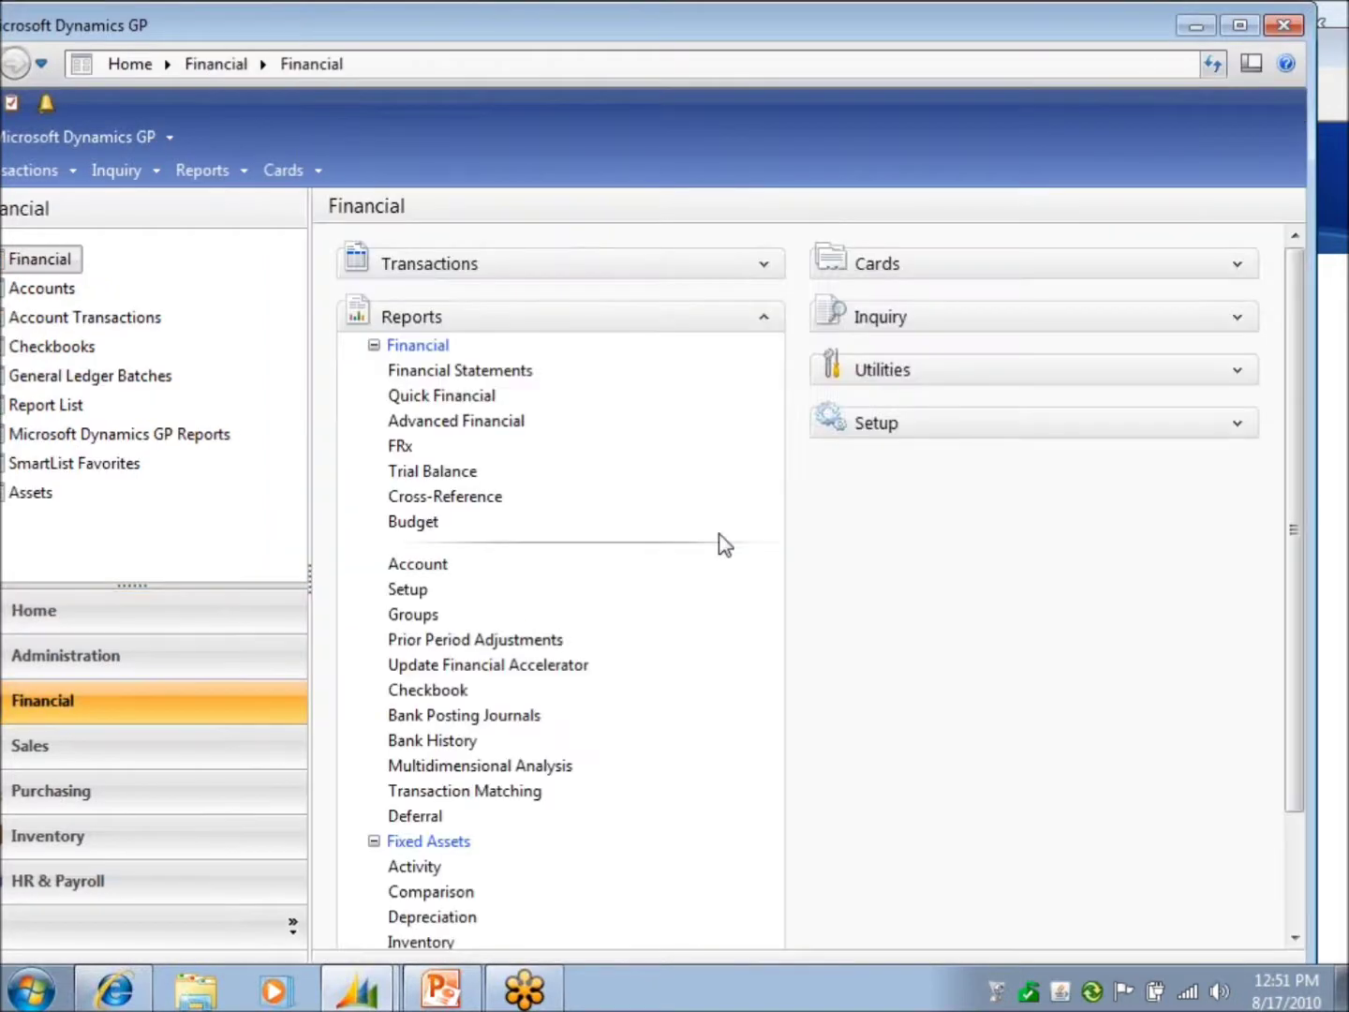
scroll(476, 534, "down", 2)
scroll(561, 468, "up", 2)
left_click(763, 315)
left_click(772, 266)
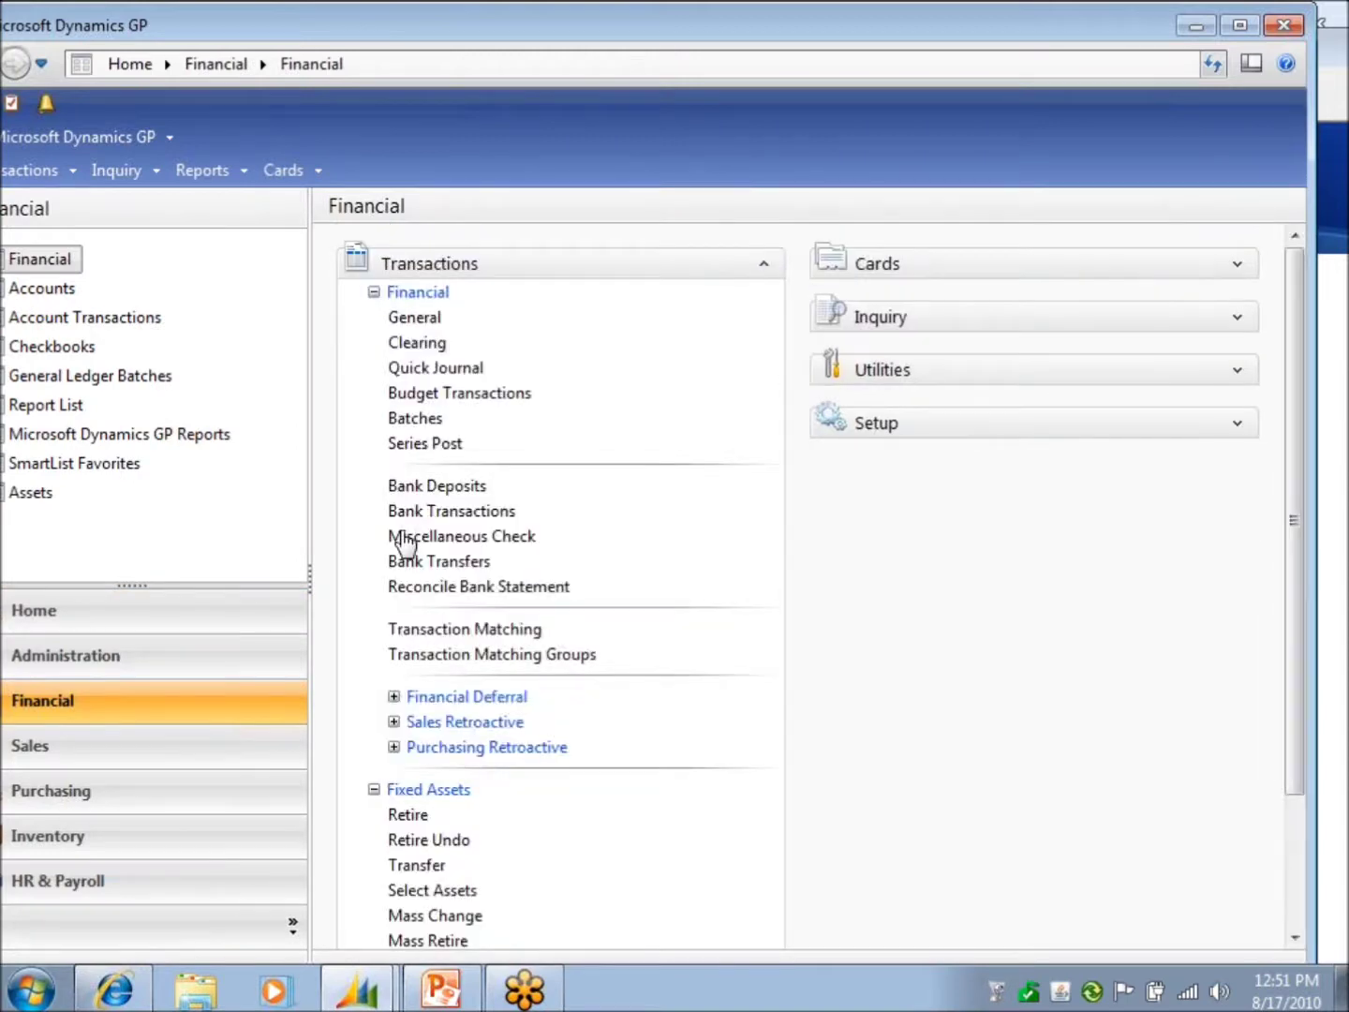
left_click(449, 591)
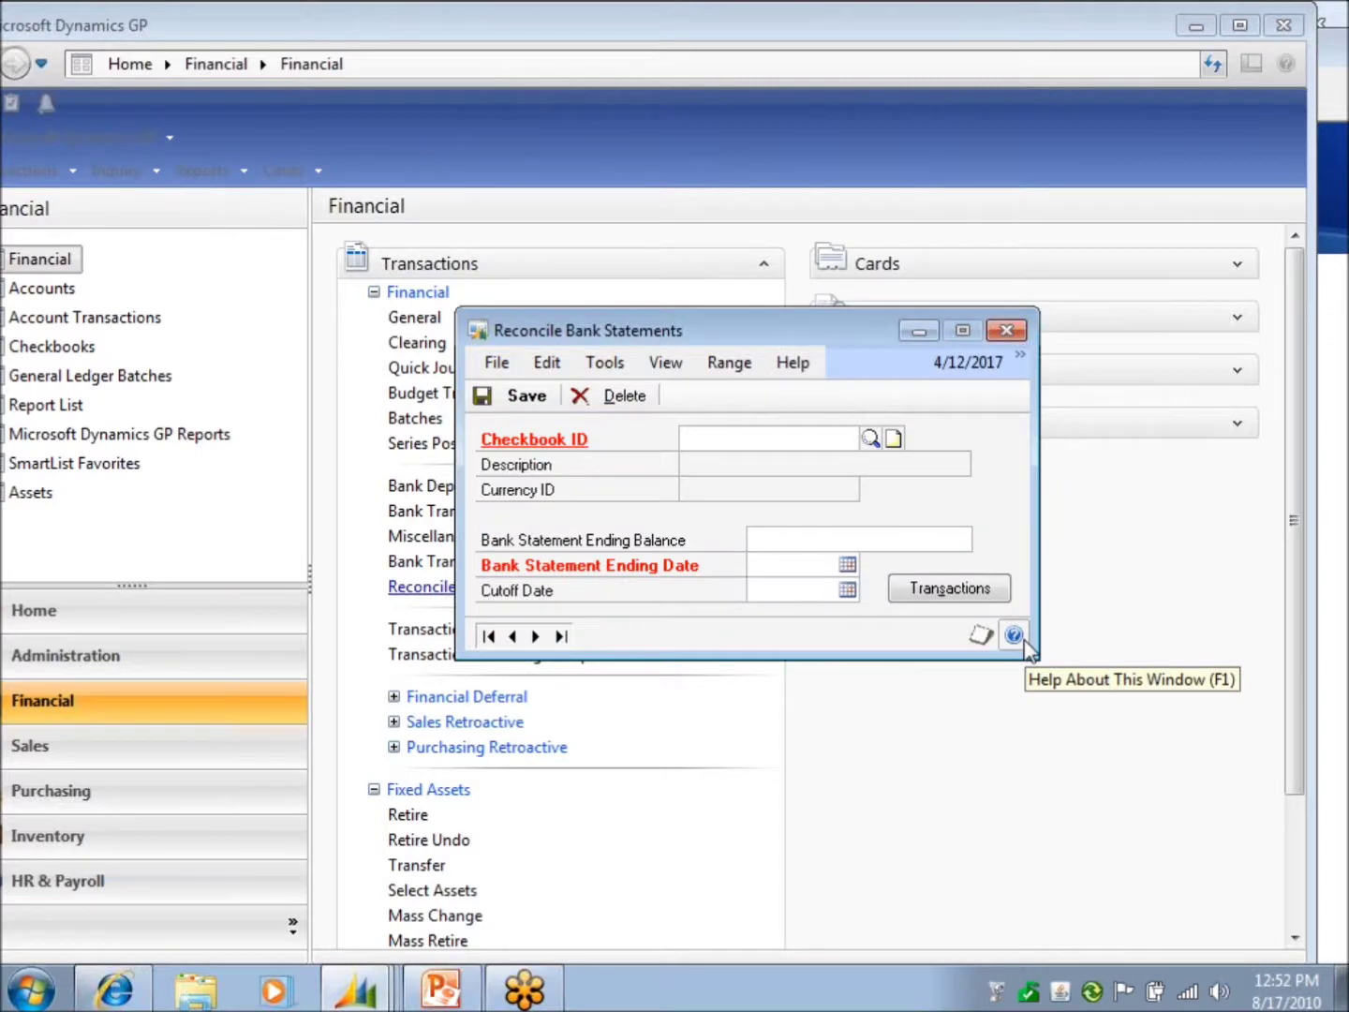
Read the window's help on Fields and Buttons, then close Help.
left_click(1013, 635)
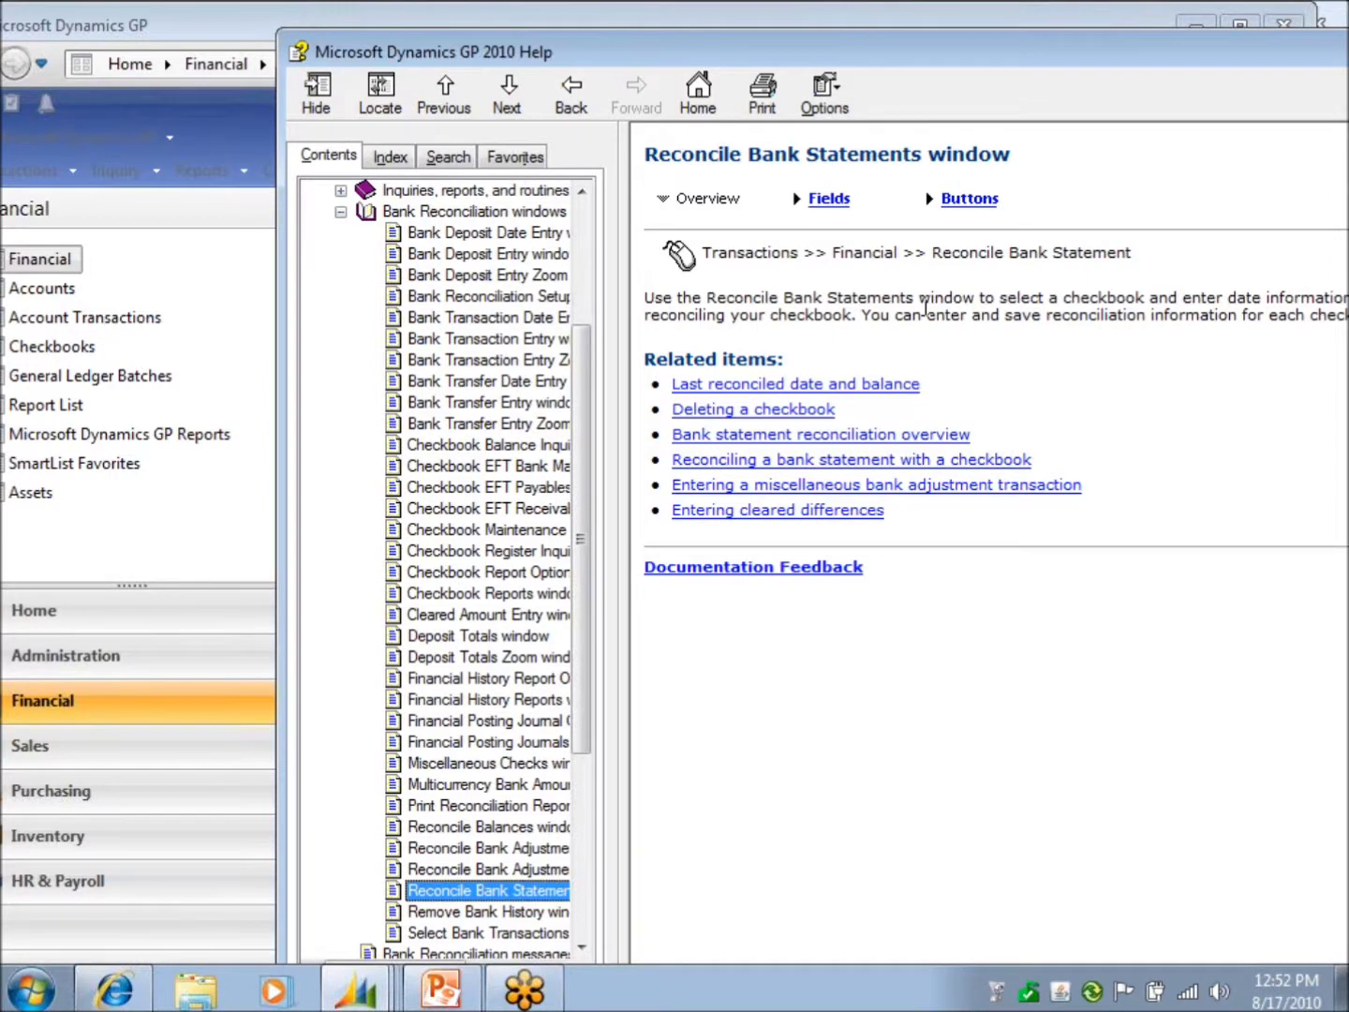
left_click(829, 201)
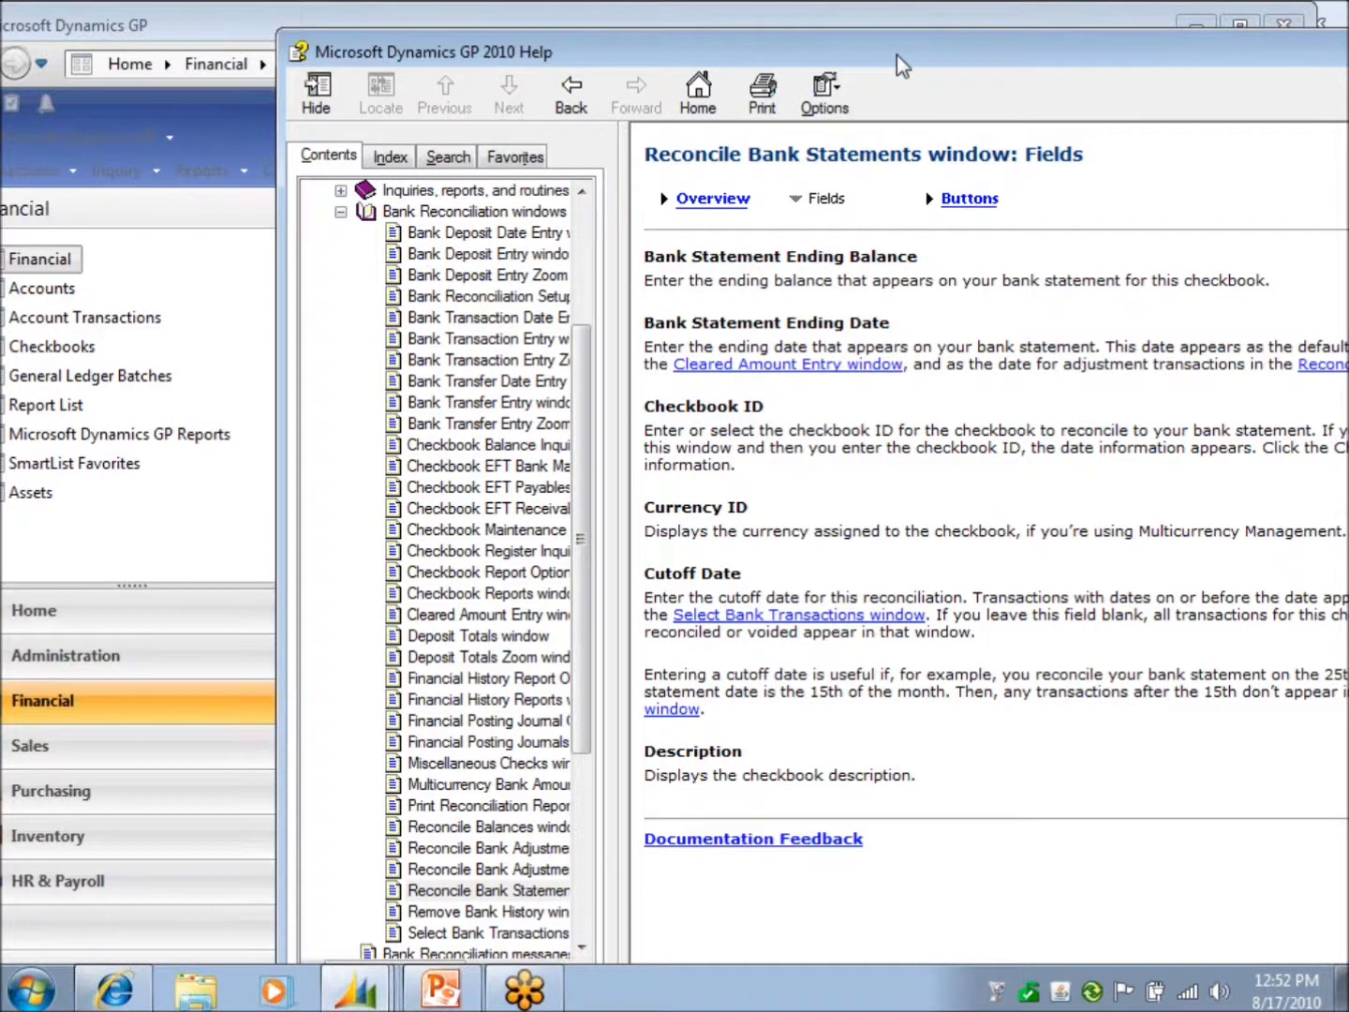
left_click_drag(898, 55, 762, 45)
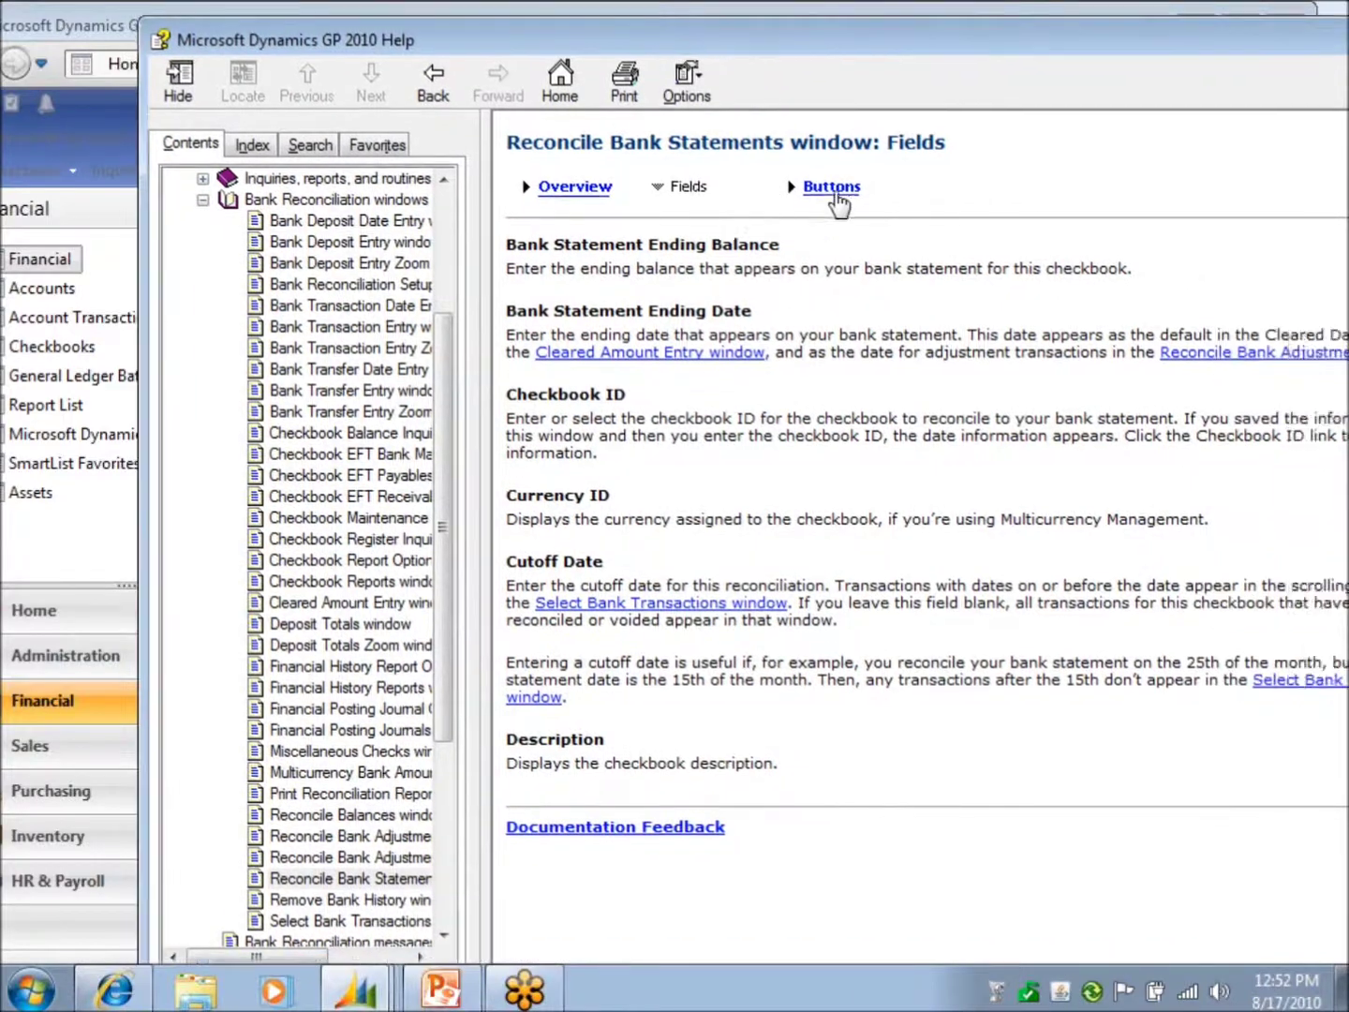
left_click(834, 190)
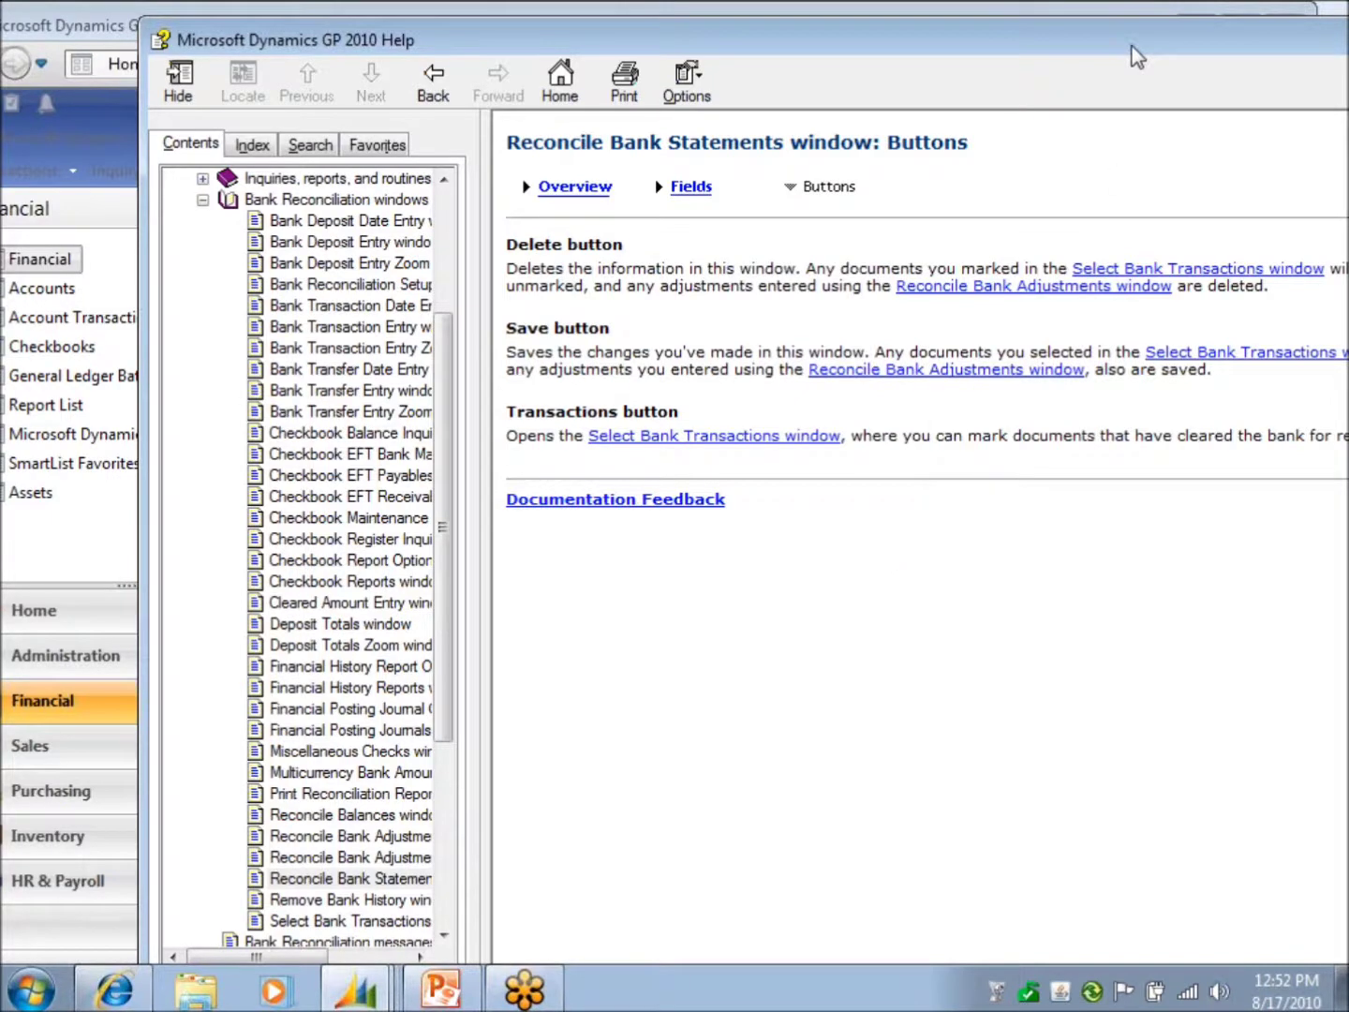
left_click_drag(1130, 47, 1159, 31)
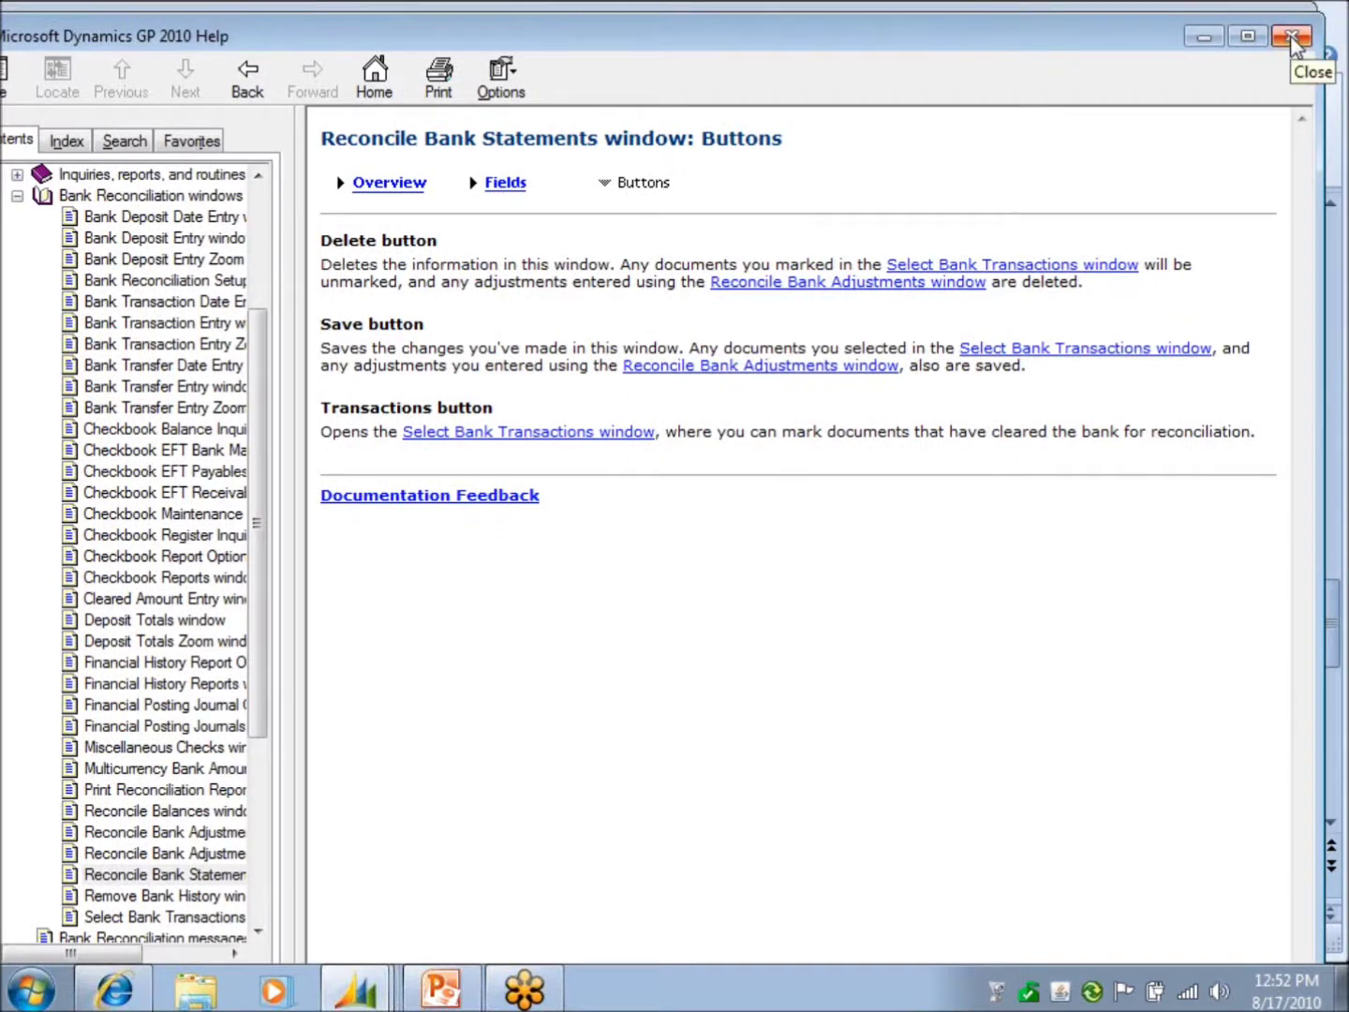
left_click(1293, 40)
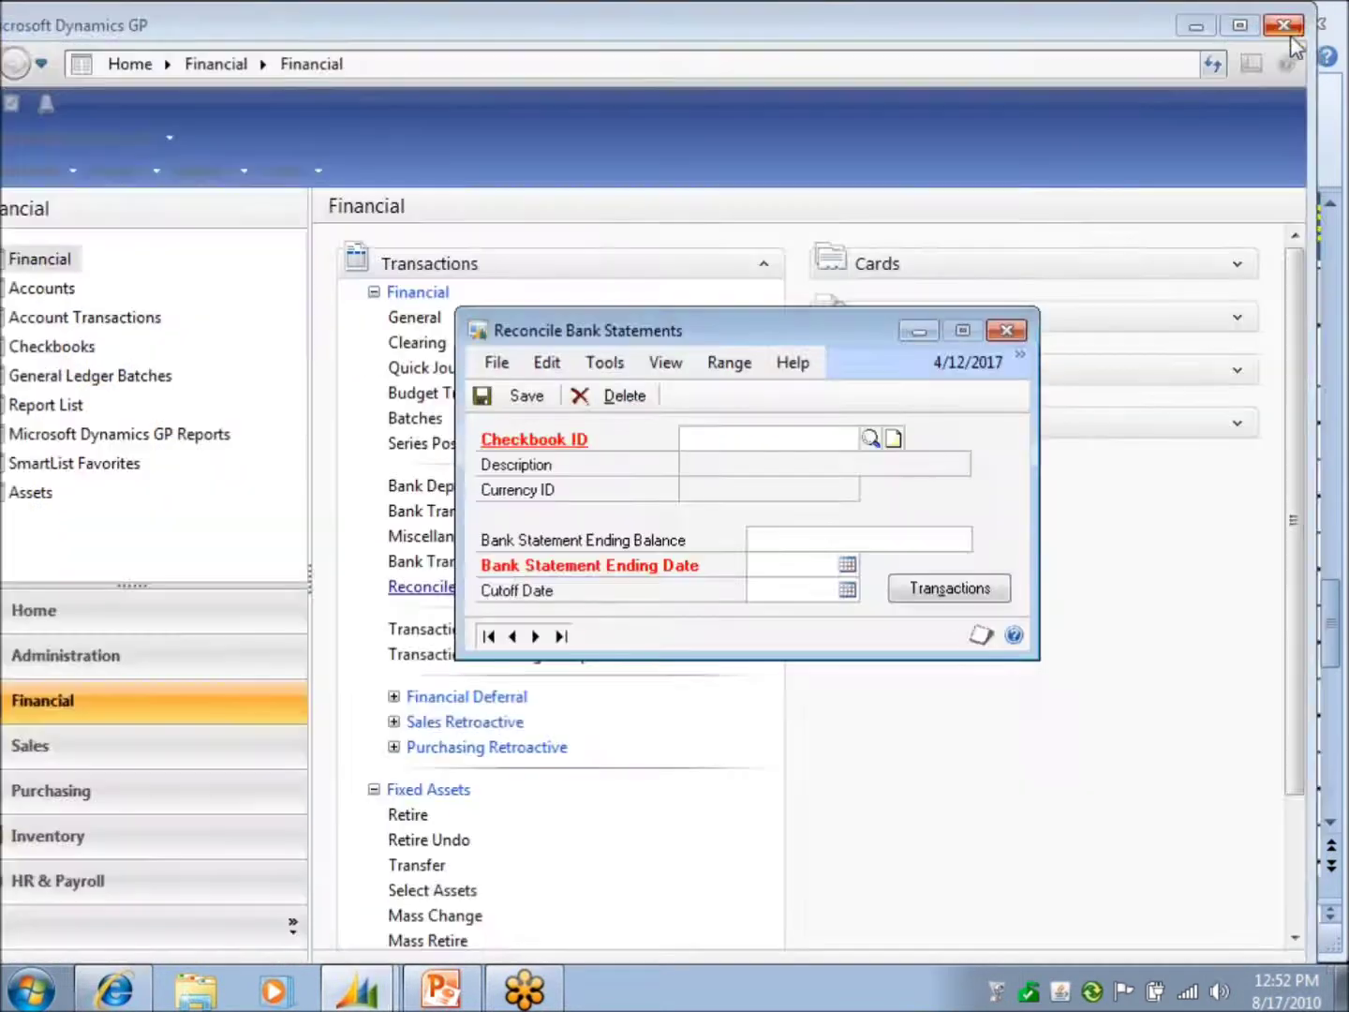
Close Reconcile Bank Statements and open Help Contents at Bank Reconciliation messages.
left_click(1020, 337)
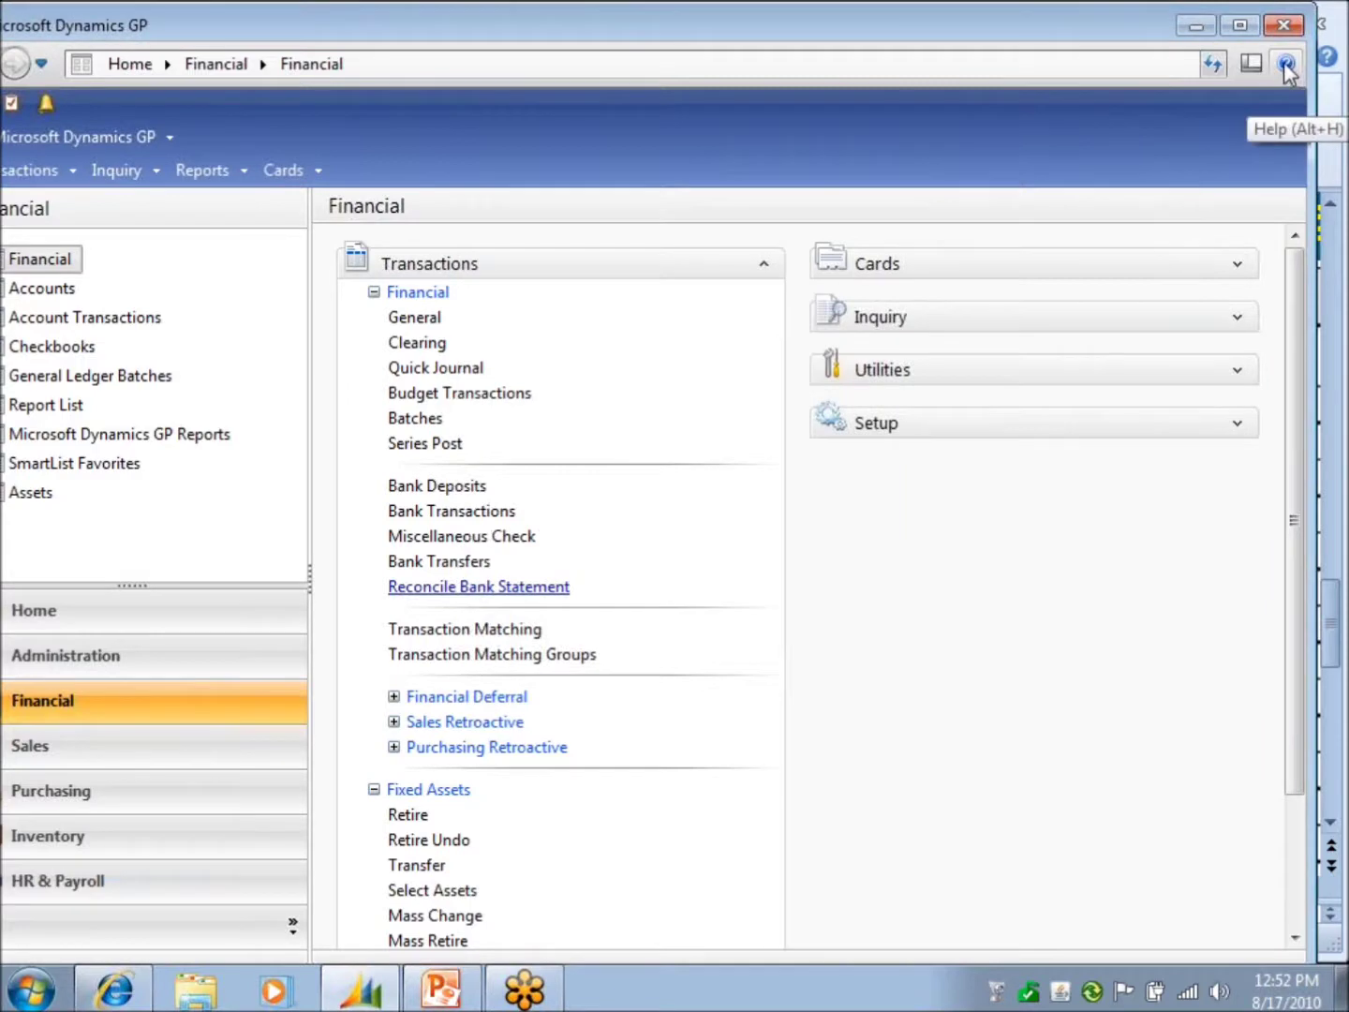
left_click(1285, 63)
left_click(1142, 97)
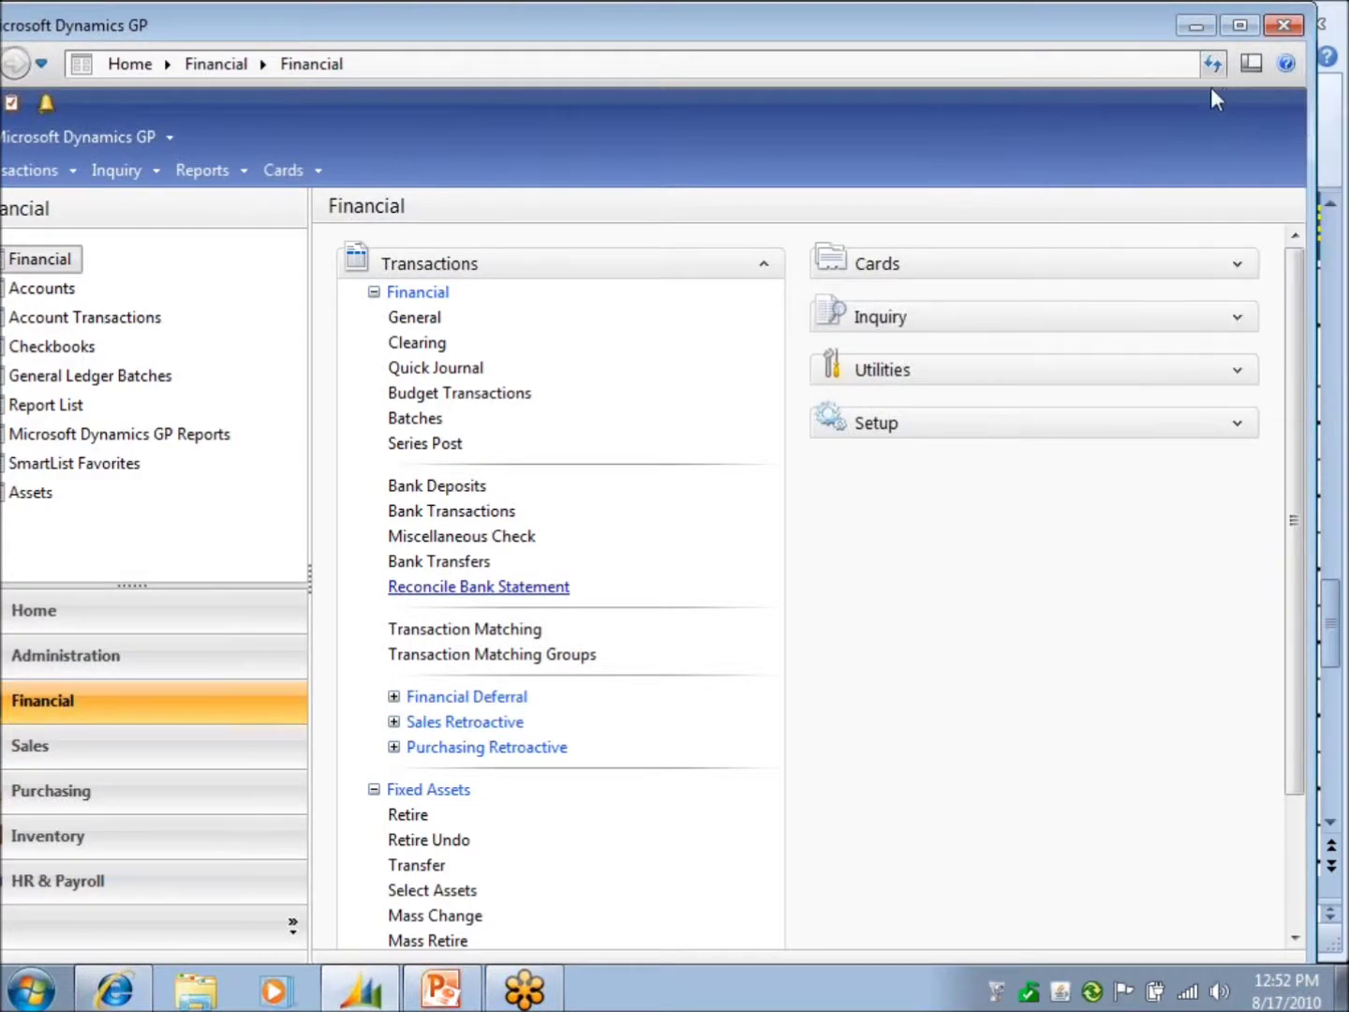
left_click(1285, 63)
left_click(1283, 64)
left_click(1279, 70)
left_click(1281, 93)
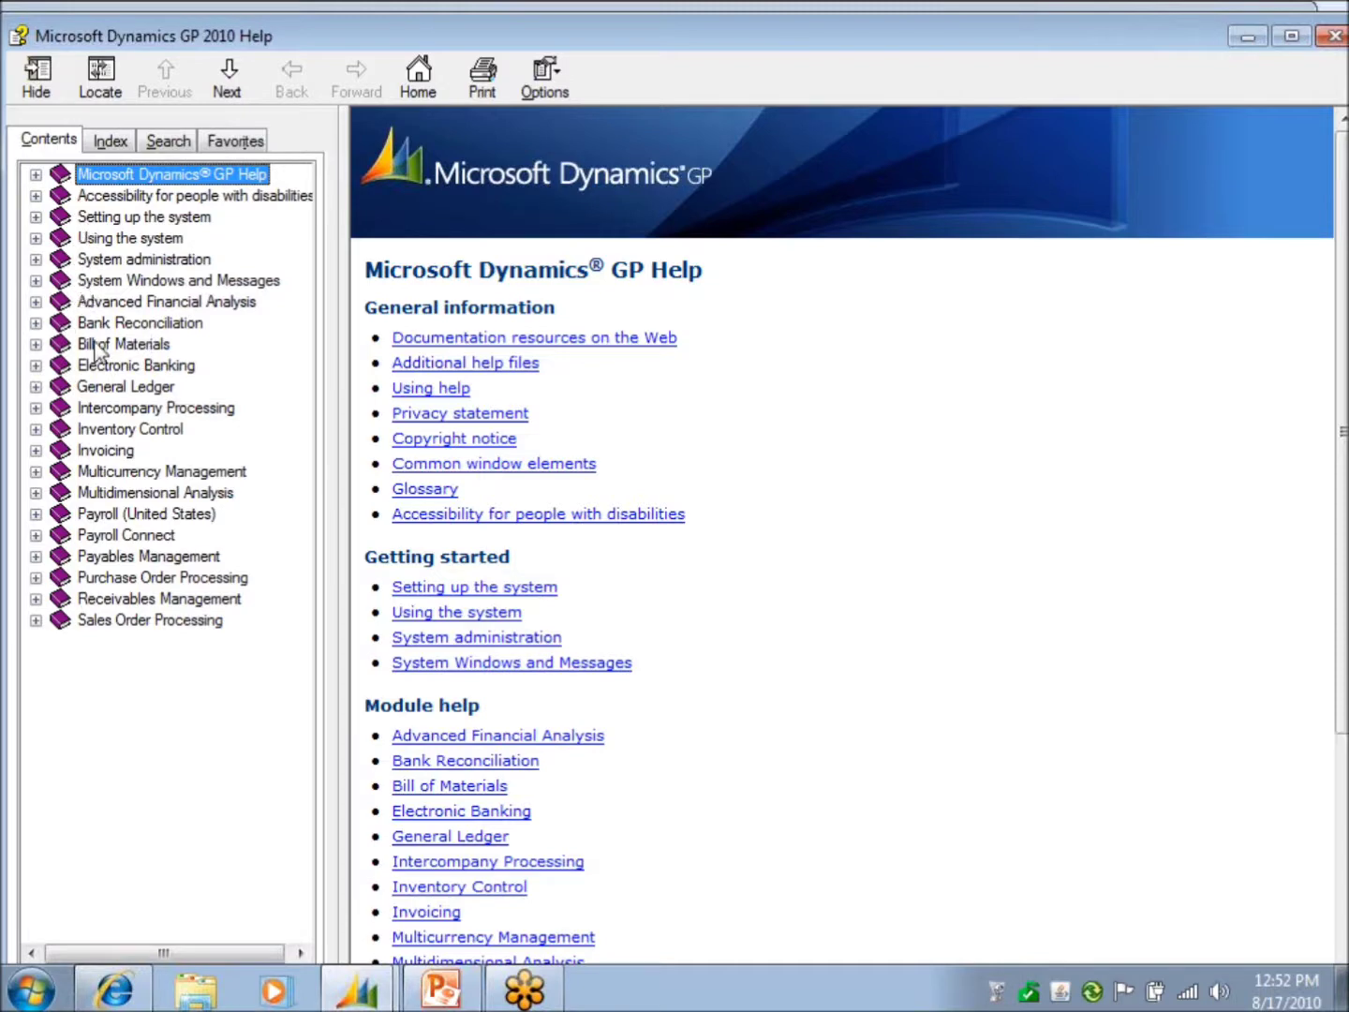
left_click(35, 324)
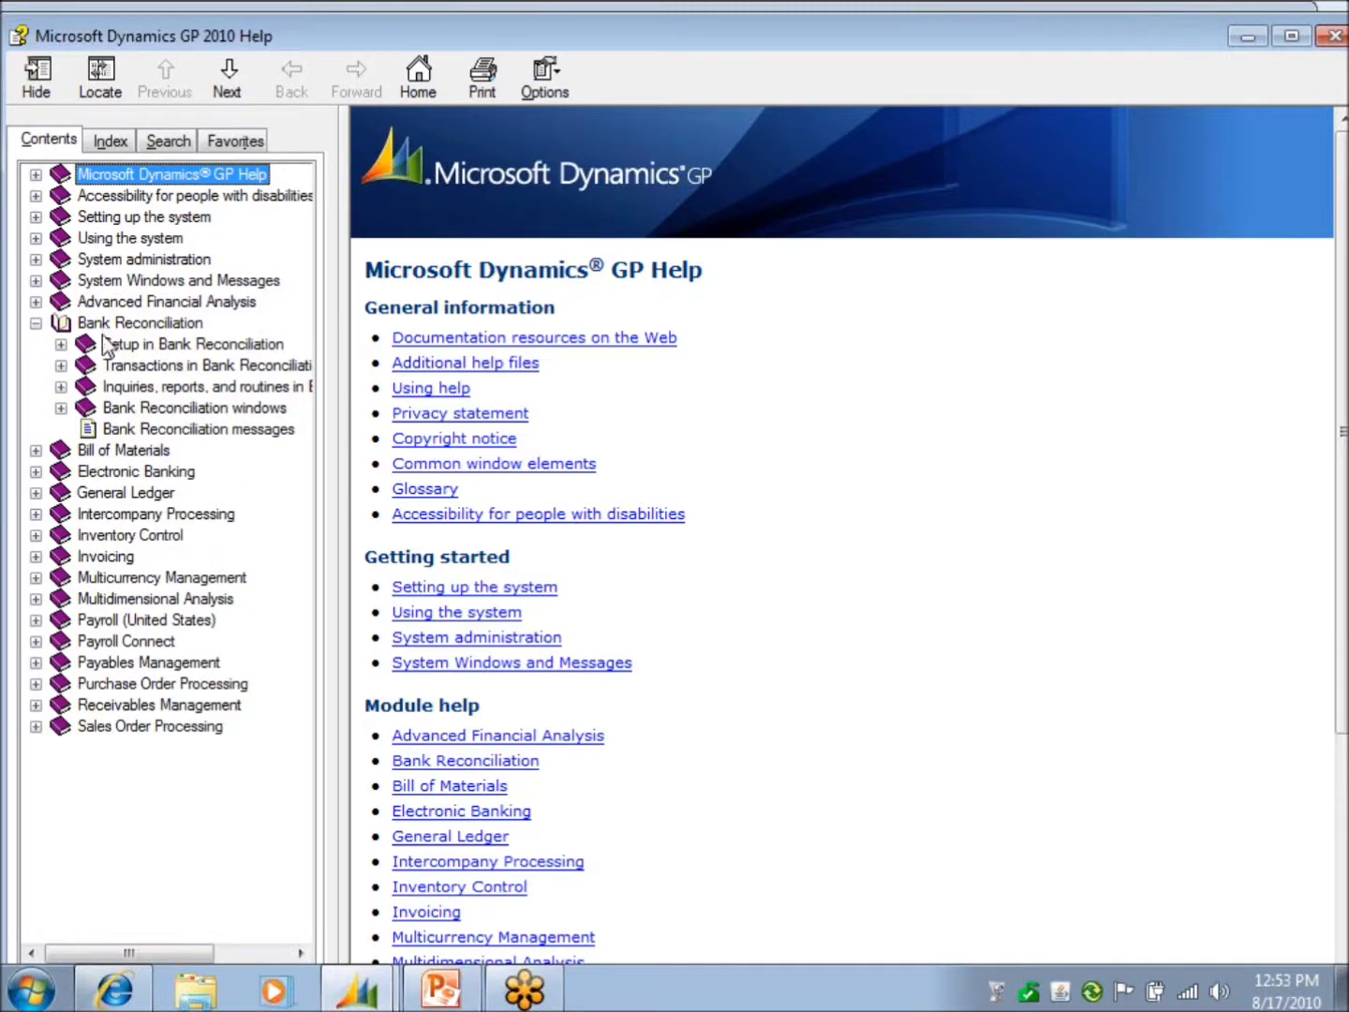
left_click(187, 427)
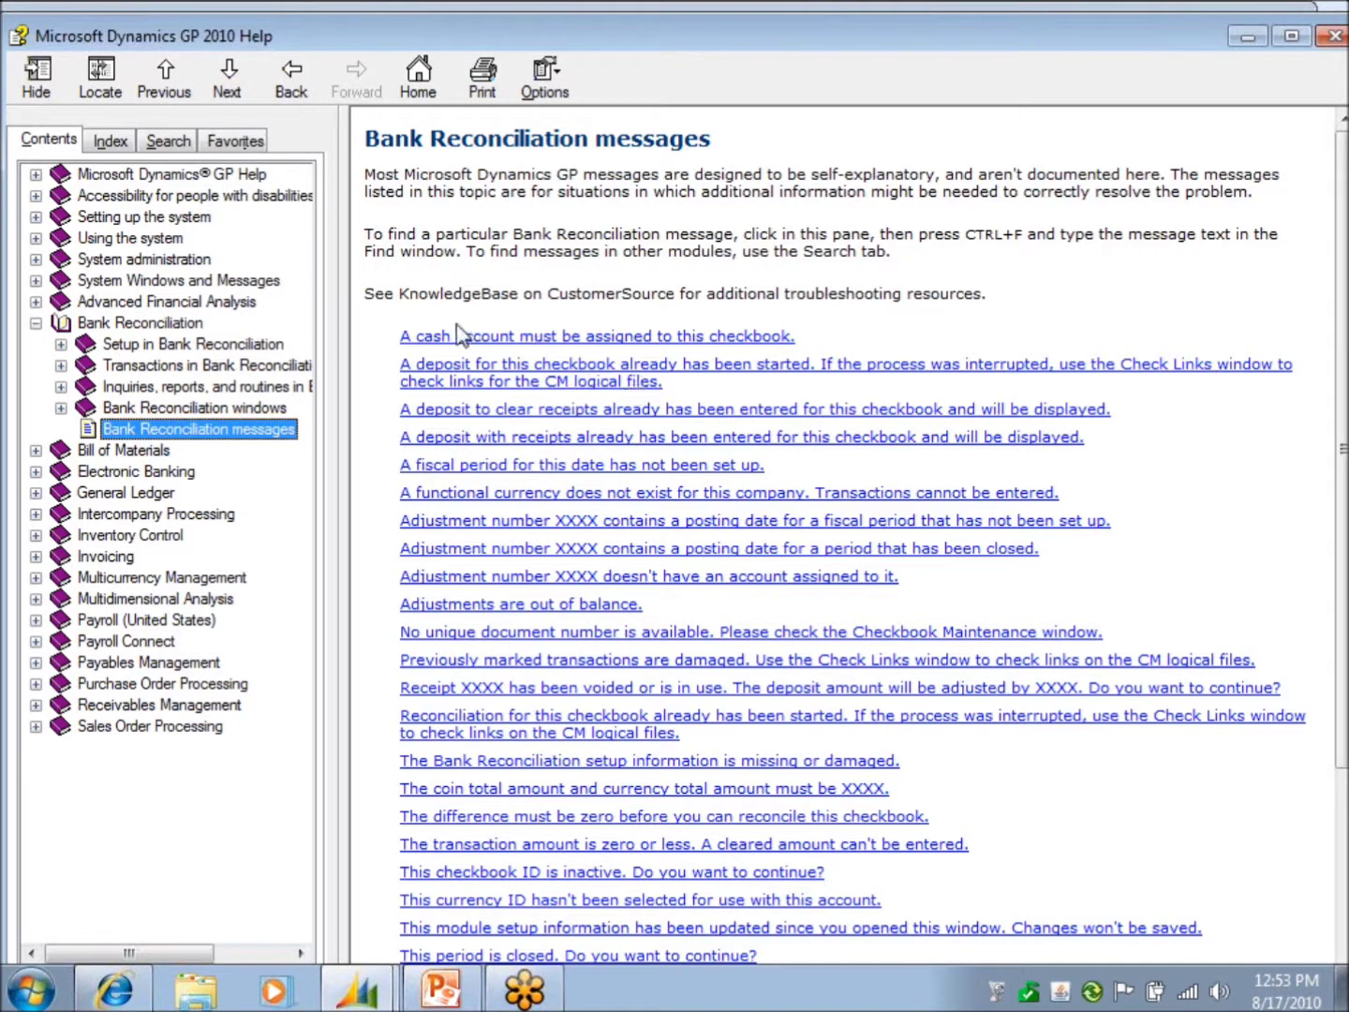
left_click(605, 338)
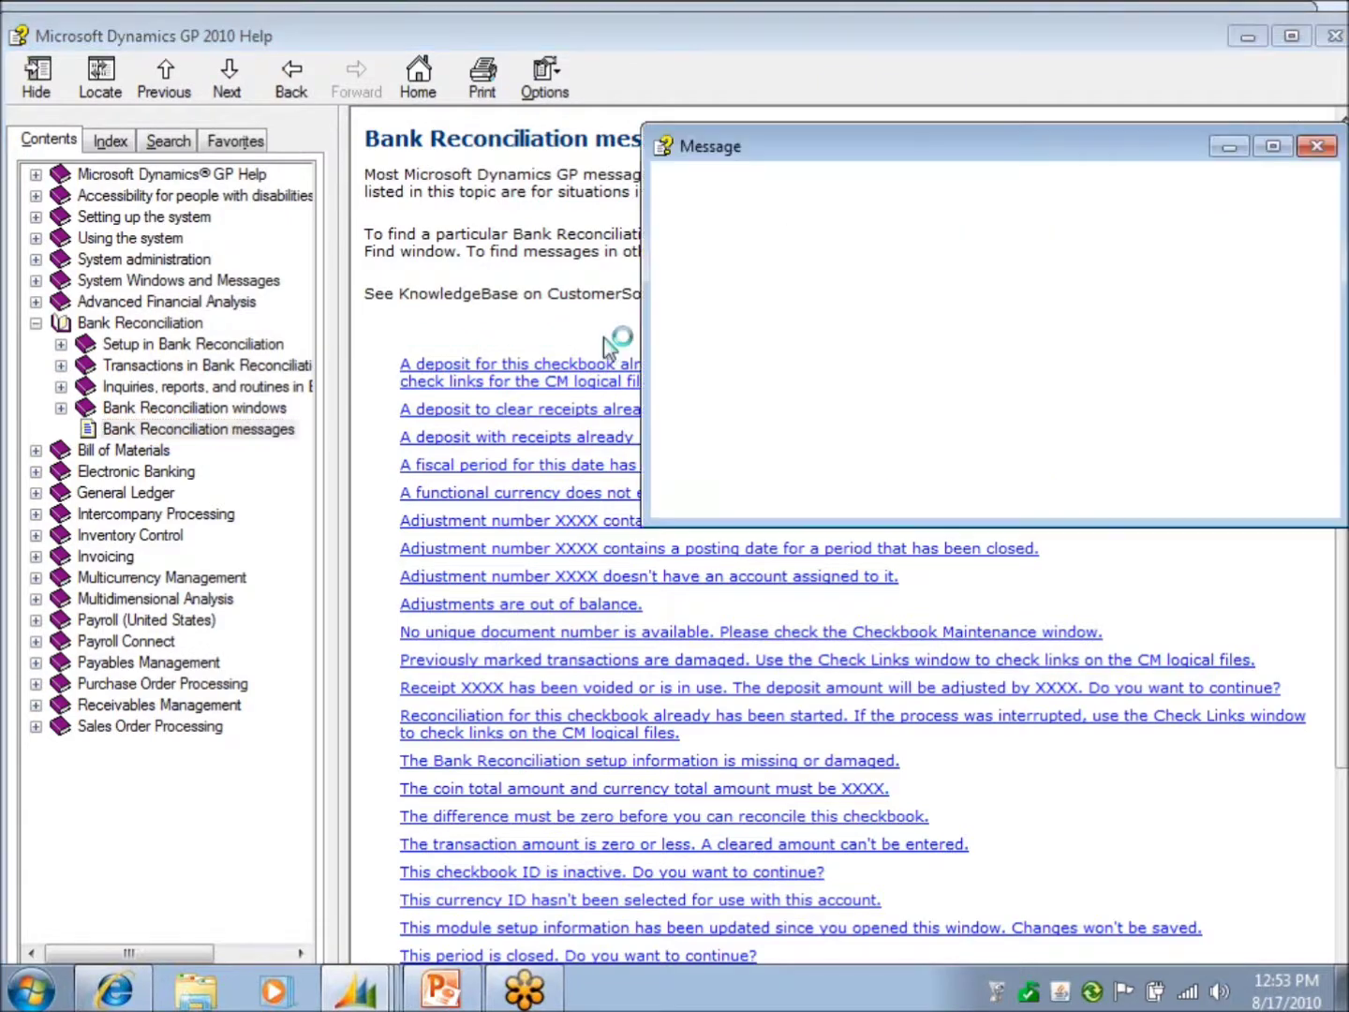
left_click_drag(1000, 158, 688, 409)
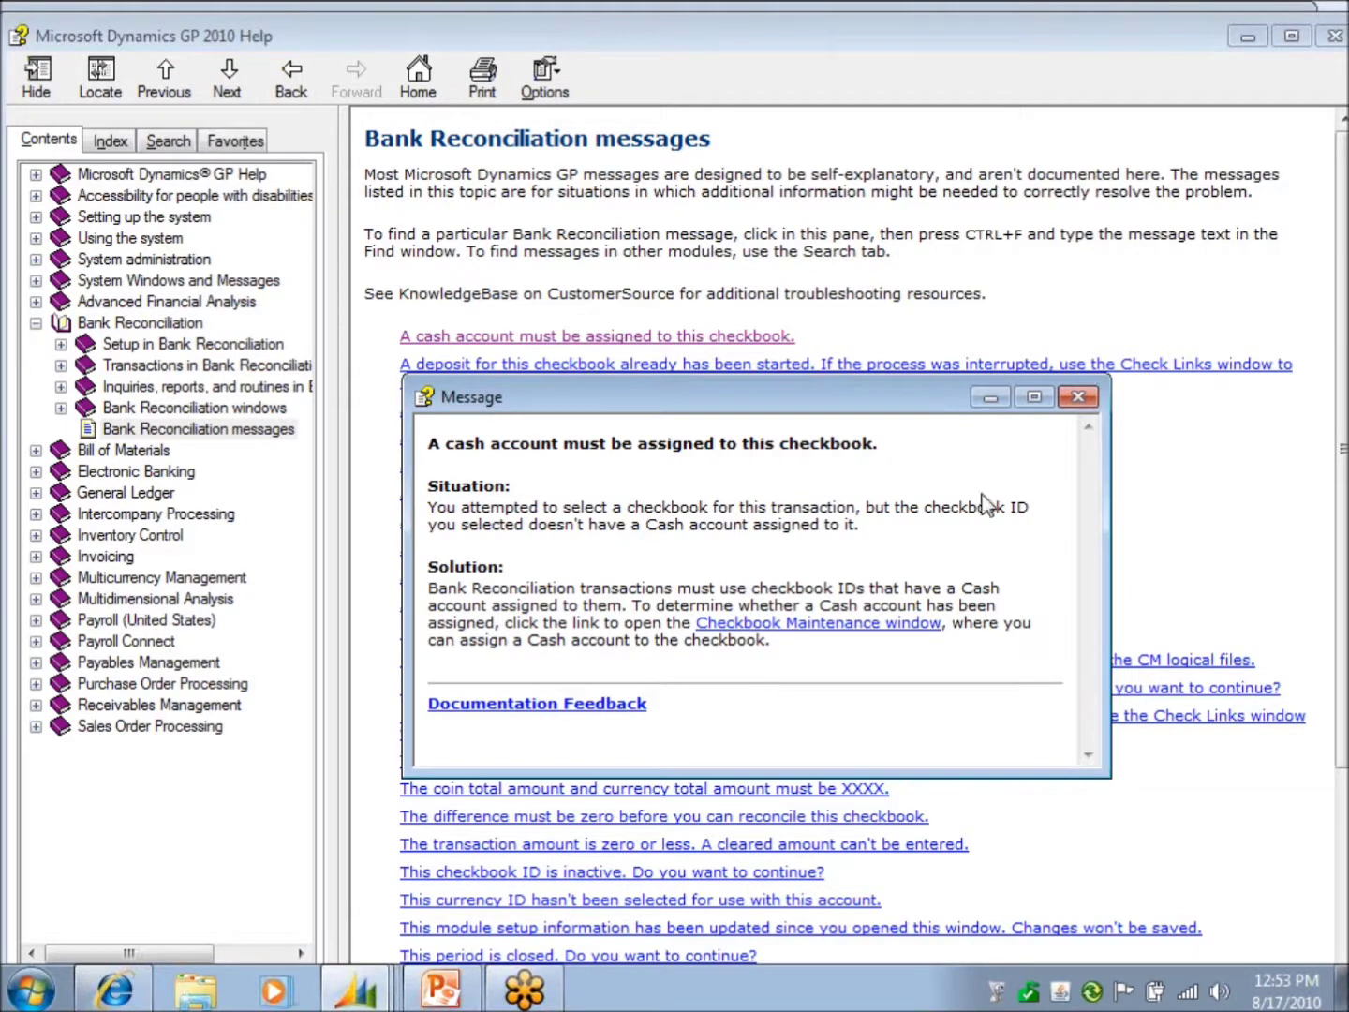
left_click(1078, 400)
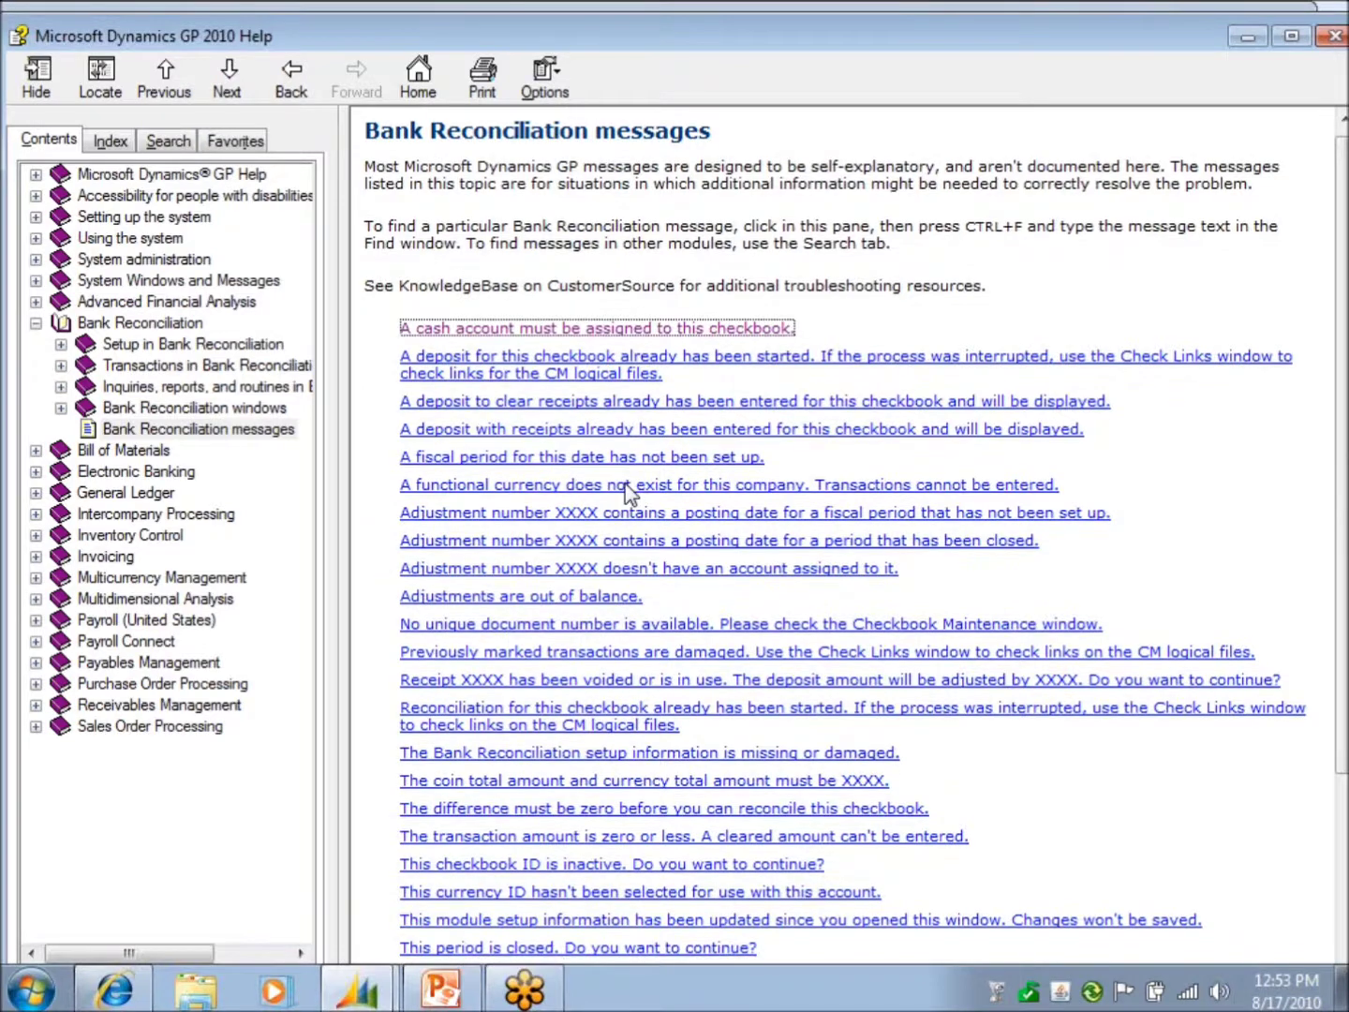
scroll(1084, 620, "down", 2)
scroll(1083, 620, "down", 3)
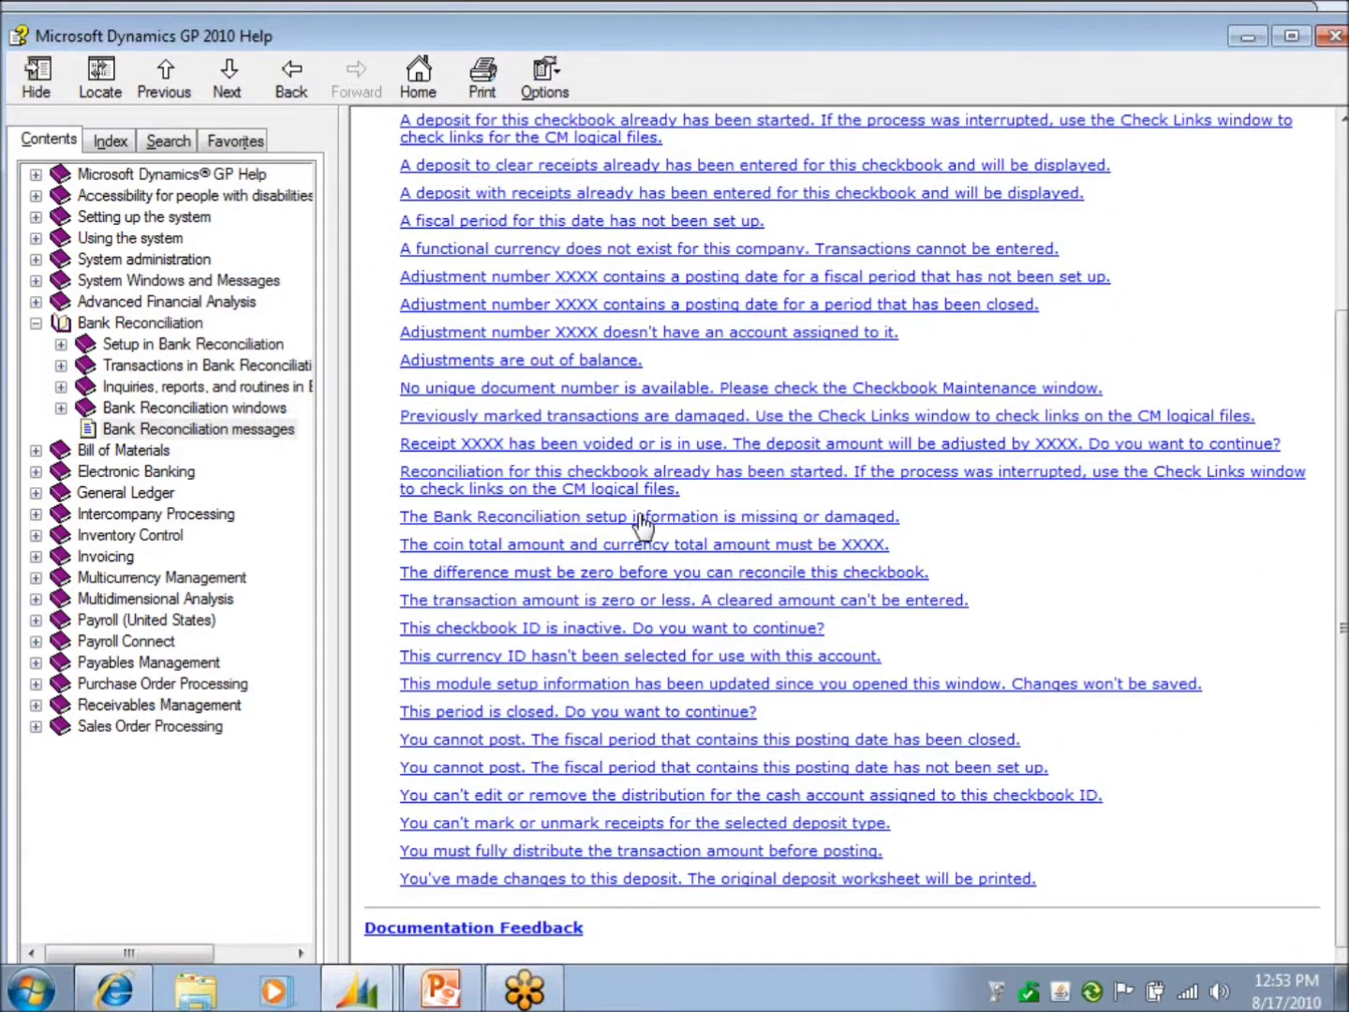
left_click(722, 522)
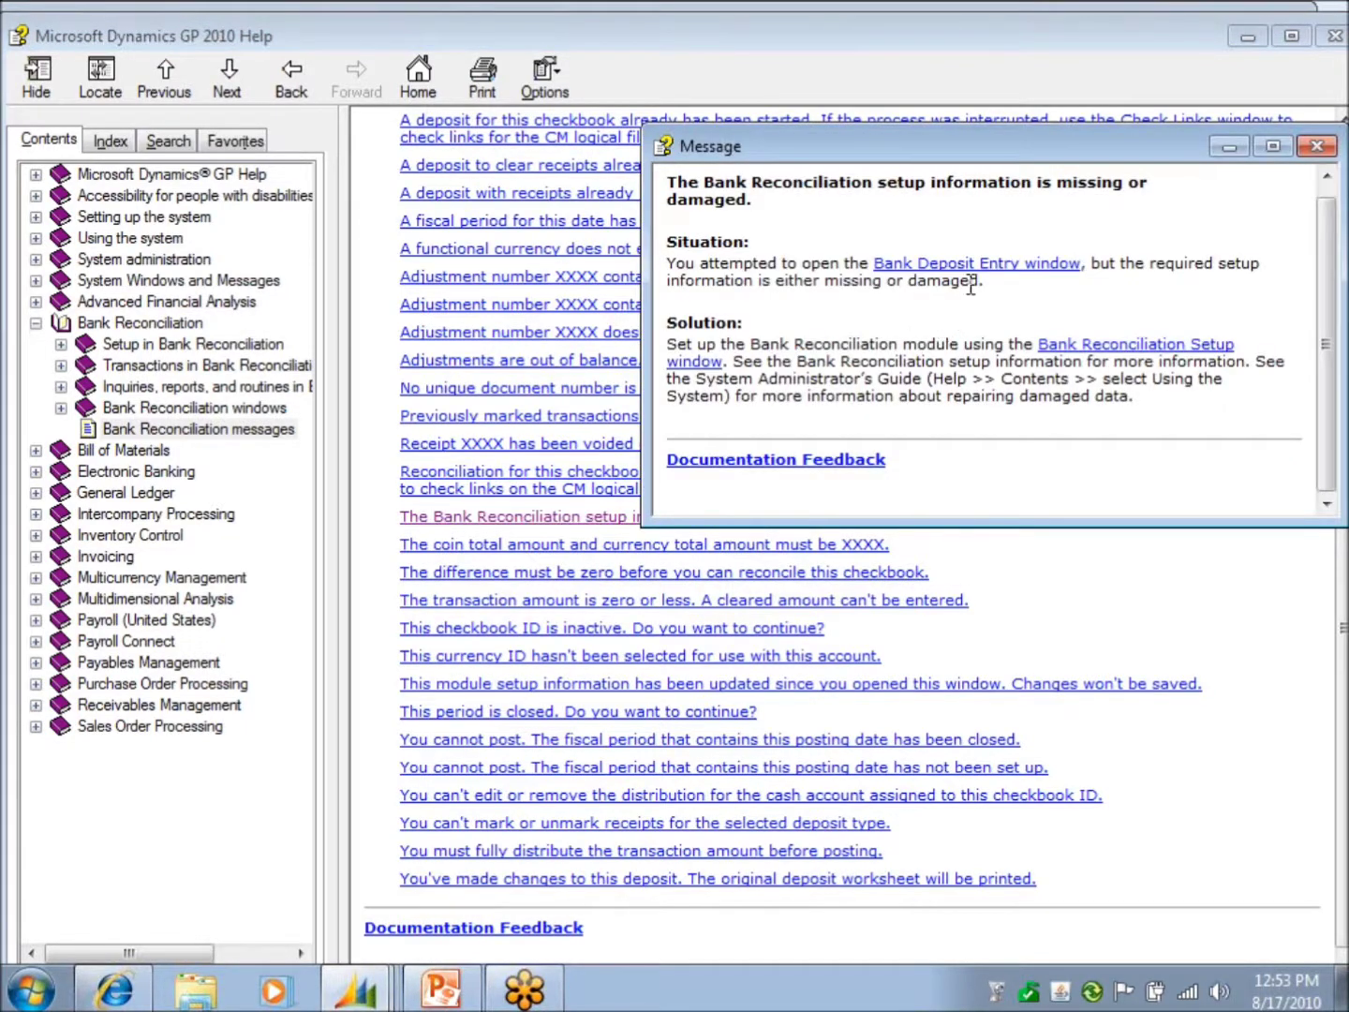
left_click_drag(1129, 156, 1121, 154)
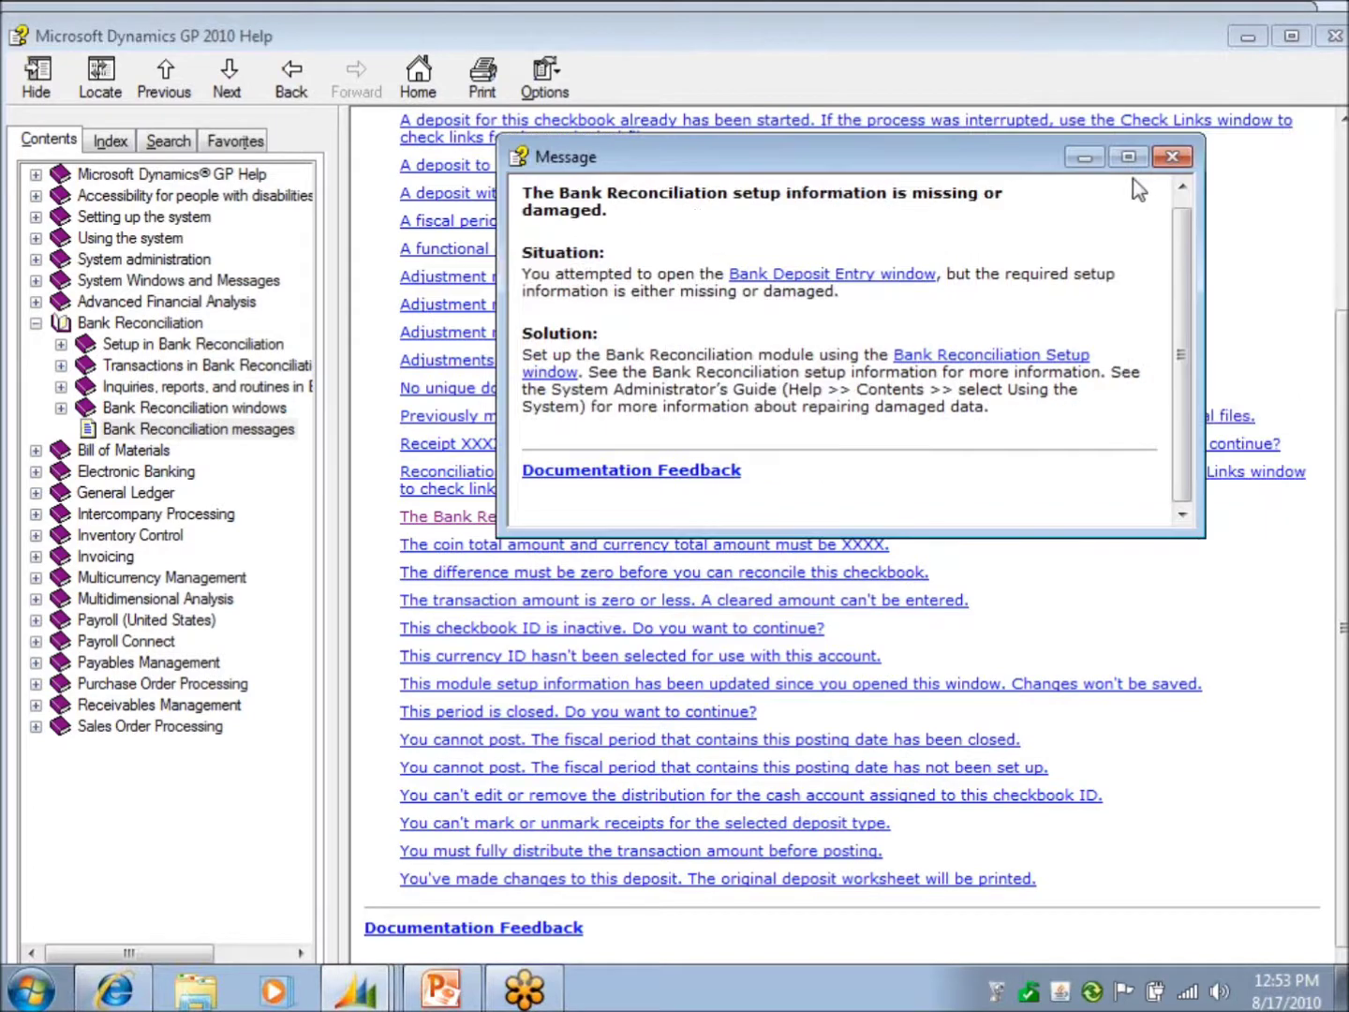
left_click(1308, 146)
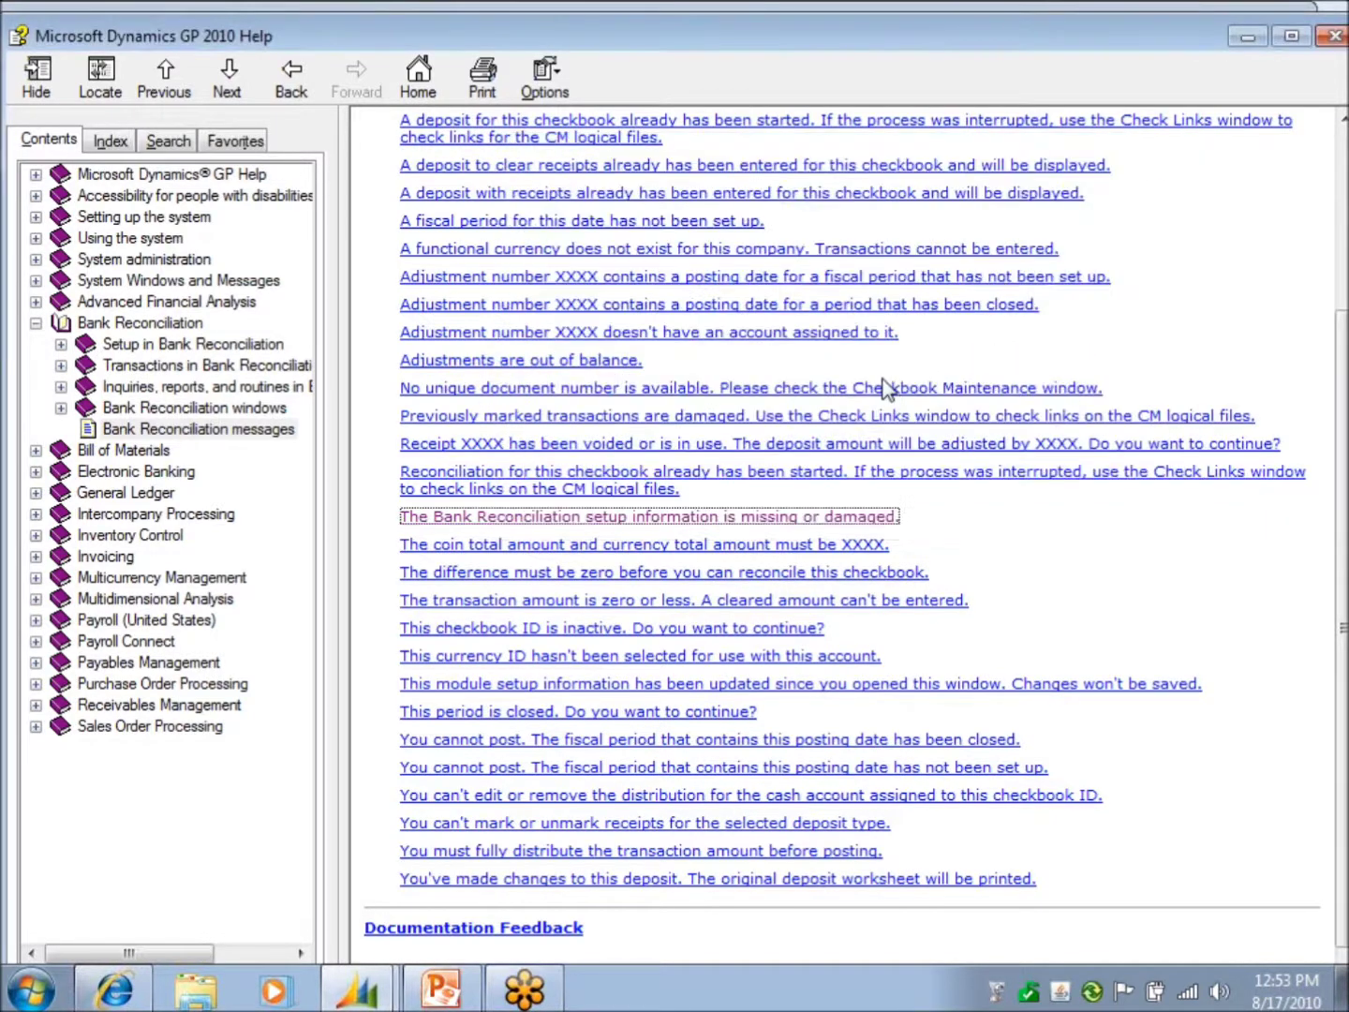
scroll(886, 390, "up", 3)
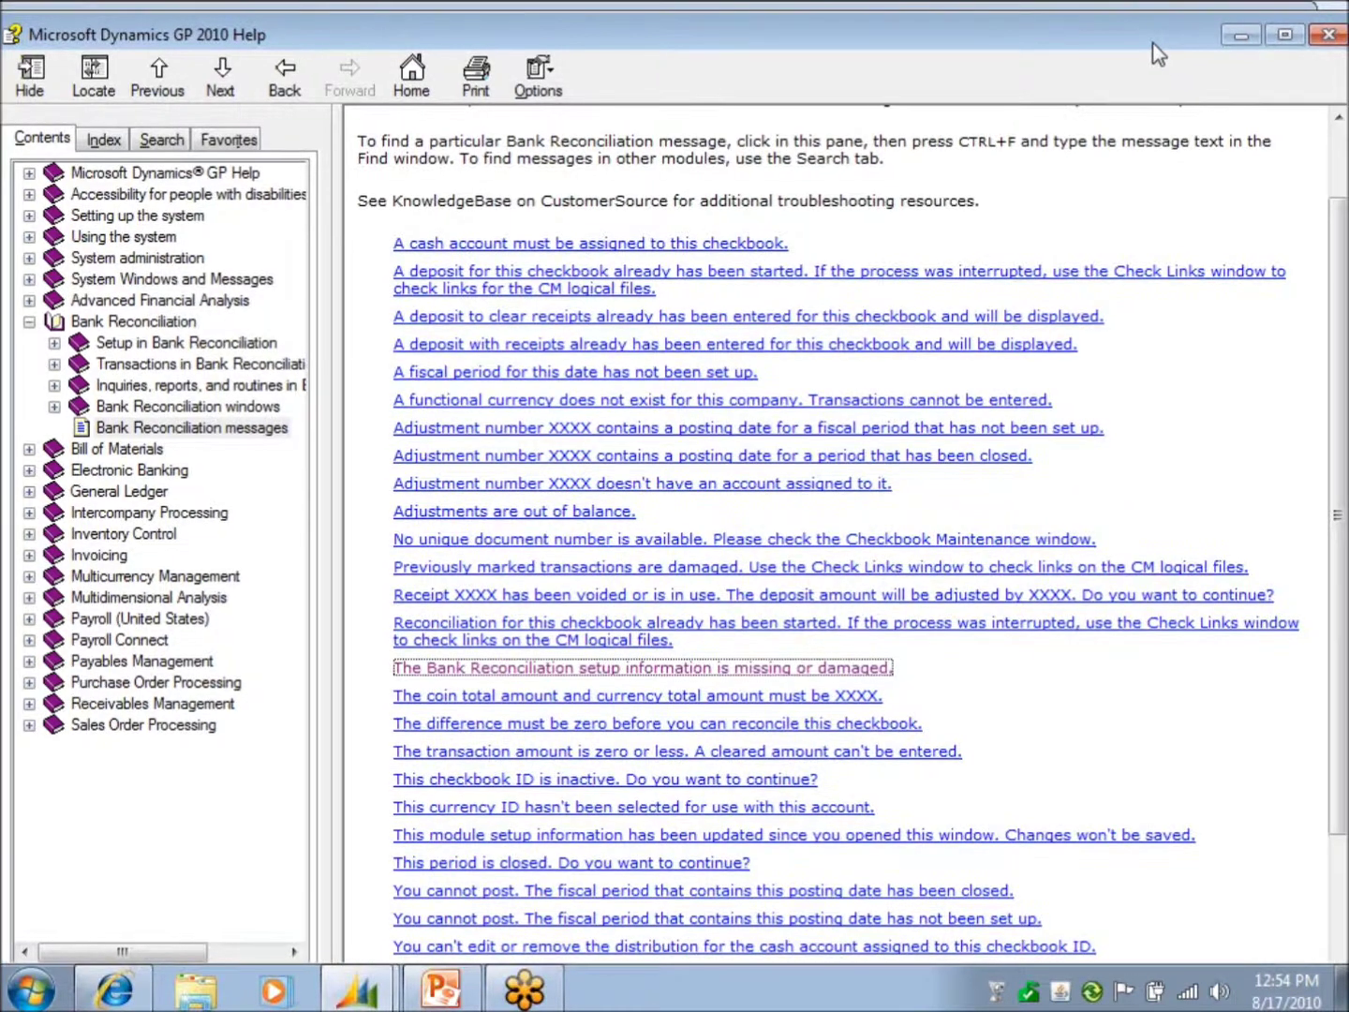
Close help and open Account Maintenance from the Financial Cards list.
left_click(1247, 37)
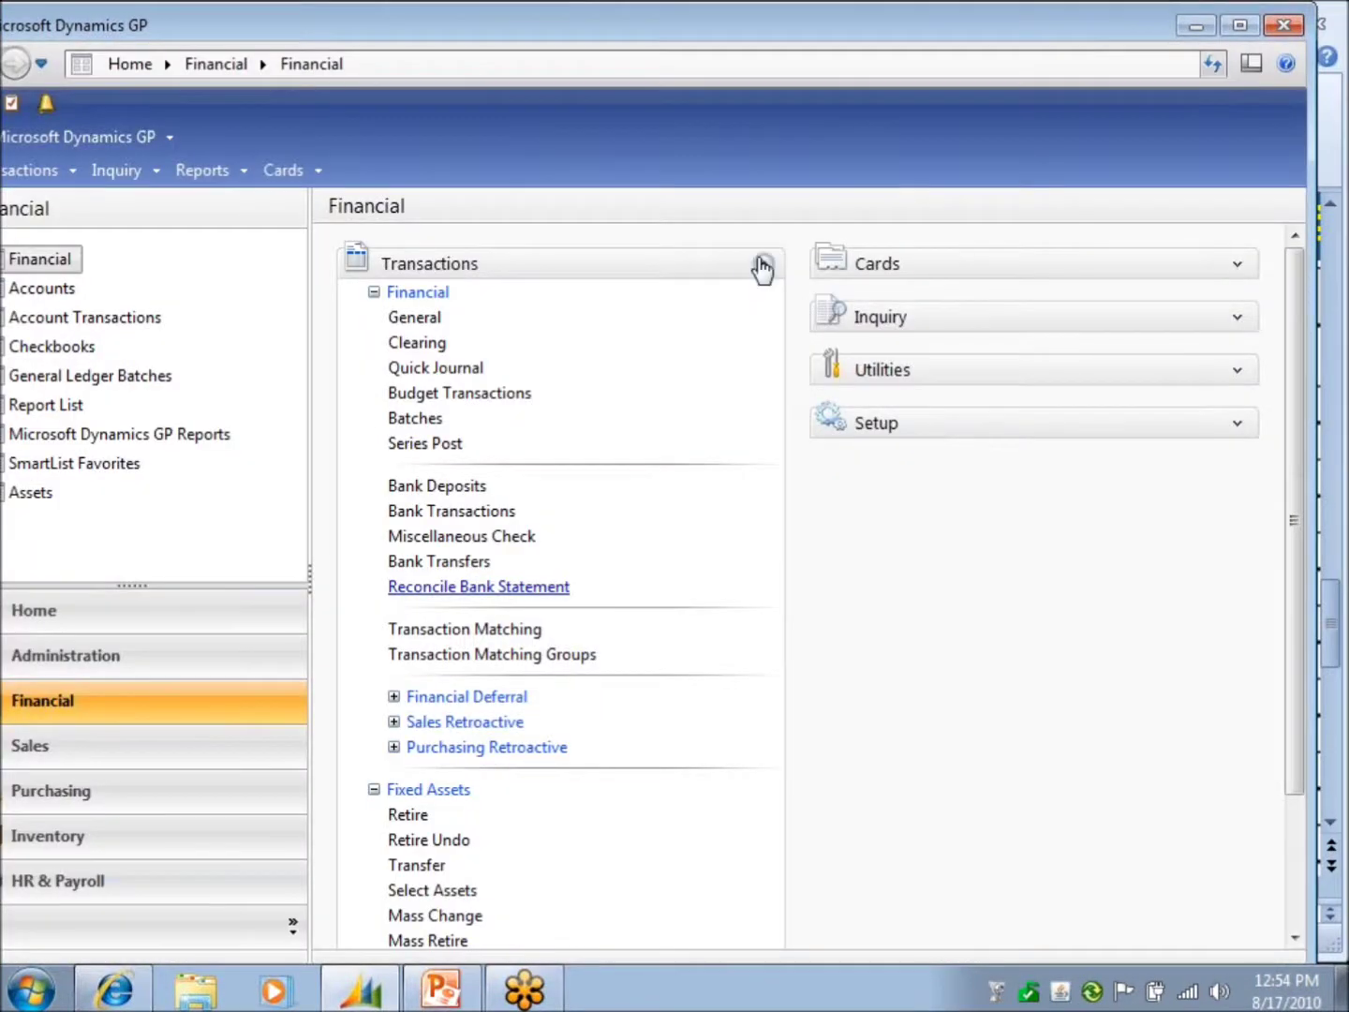
left_click(763, 265)
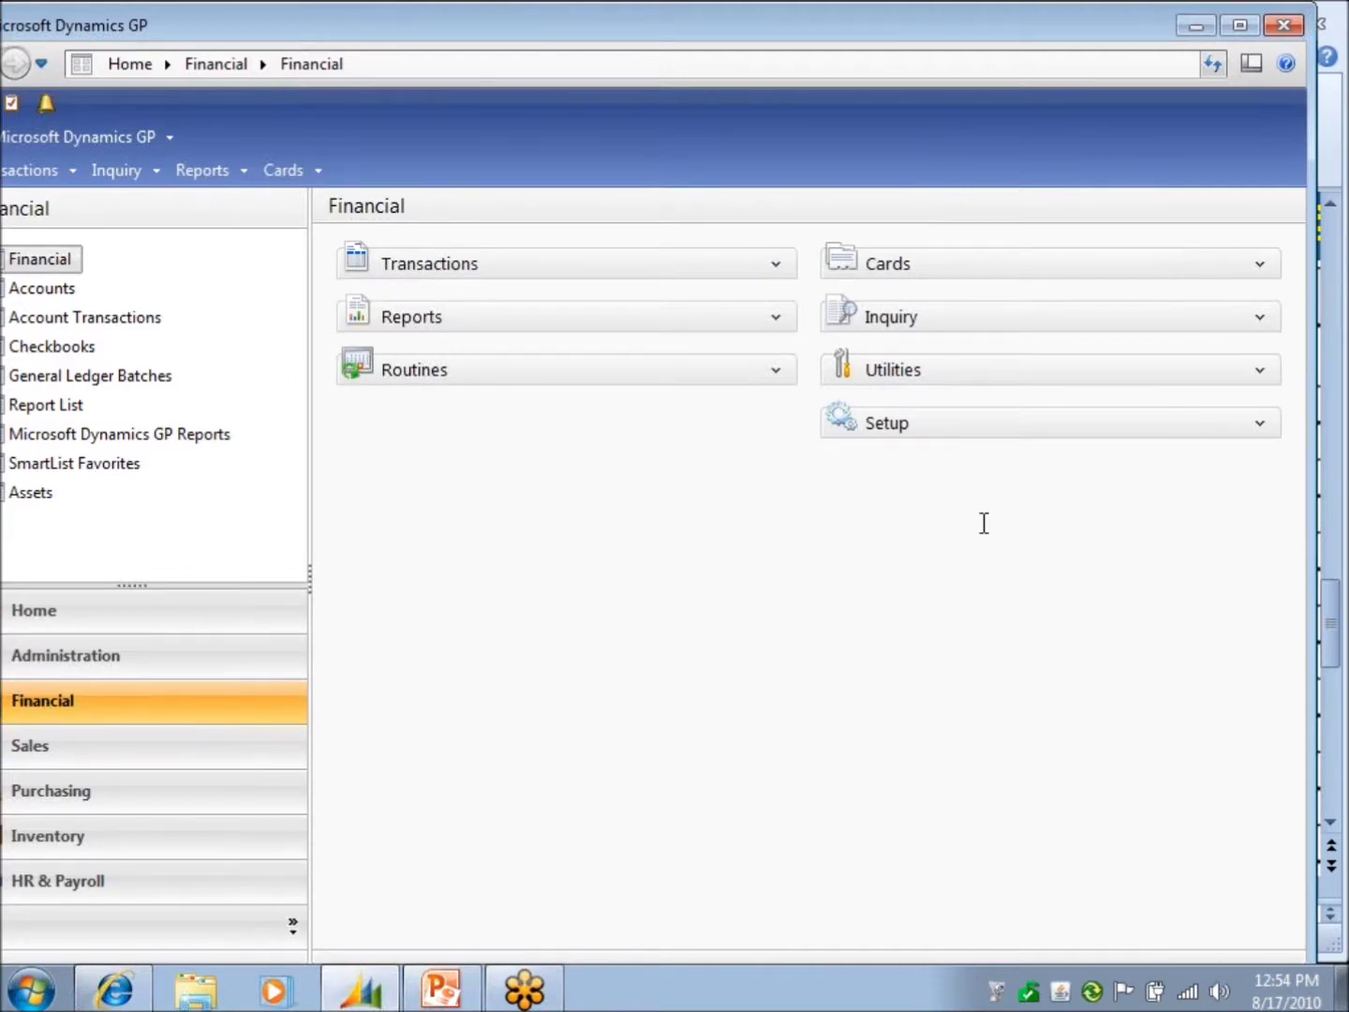
left_click(1270, 275)
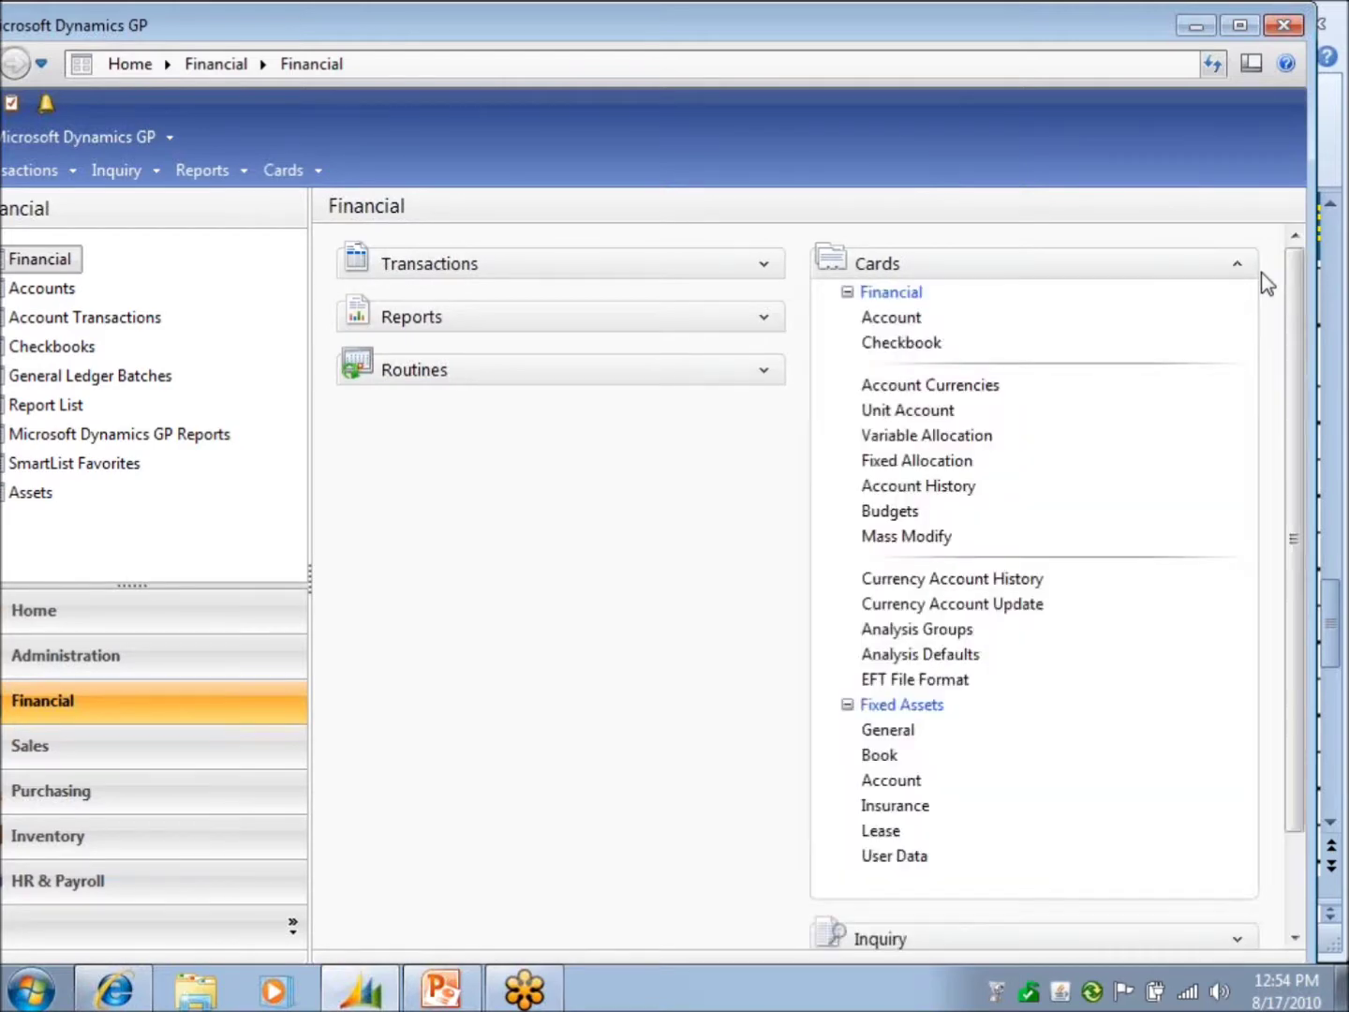
left_click(890, 319)
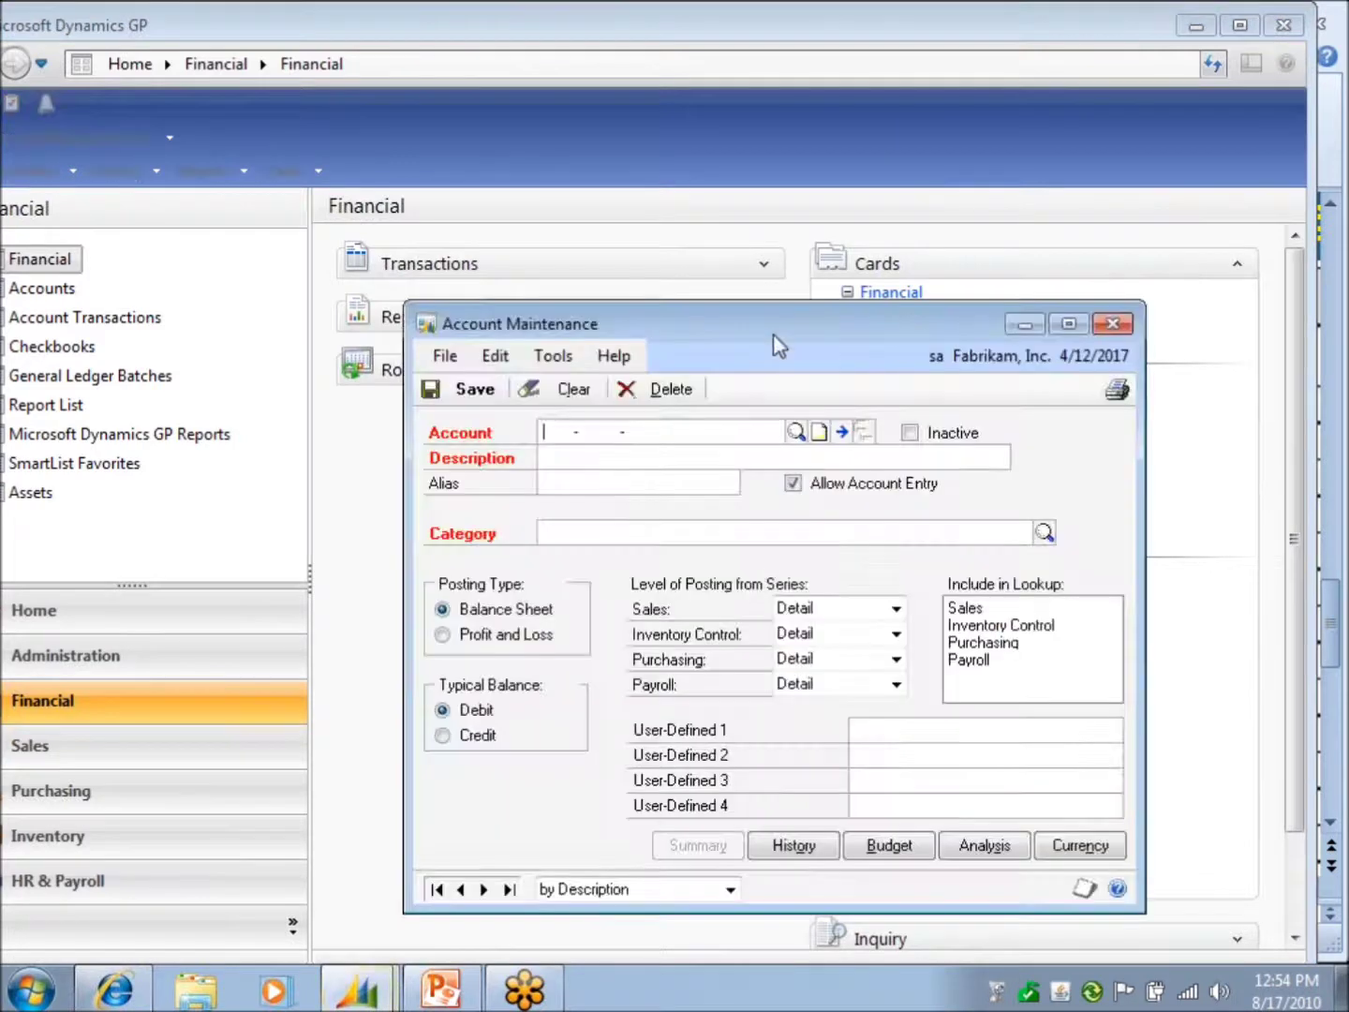
left_click_drag(764, 319, 751, 242)
Browse by Account and load the first record, 000-1000-00 Cash - Operating US Bank.
left_click(422, 809)
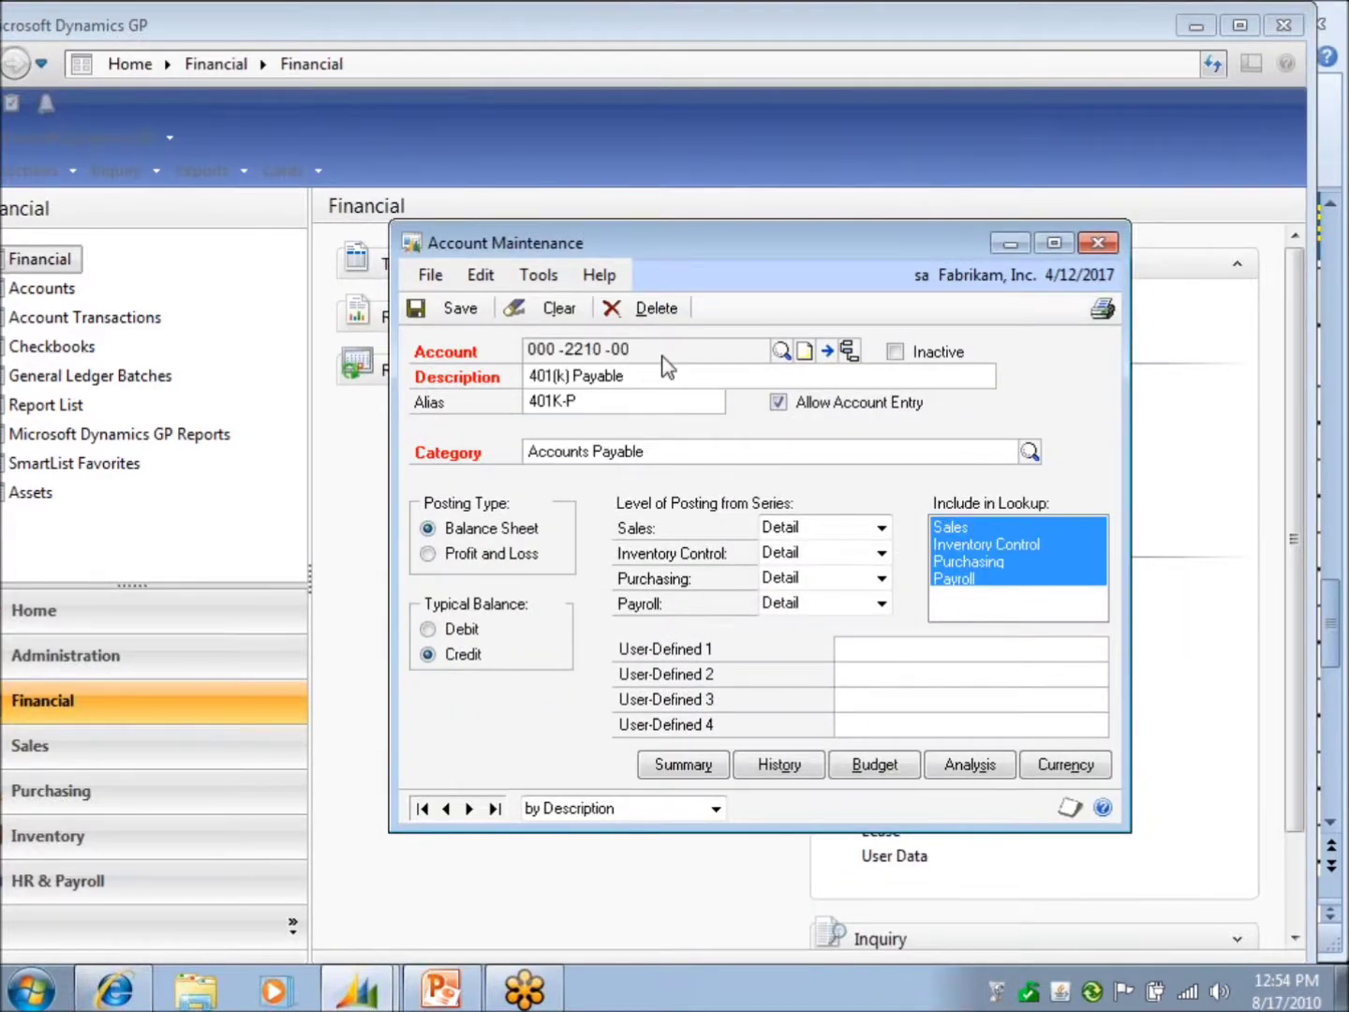
left_click(635, 806)
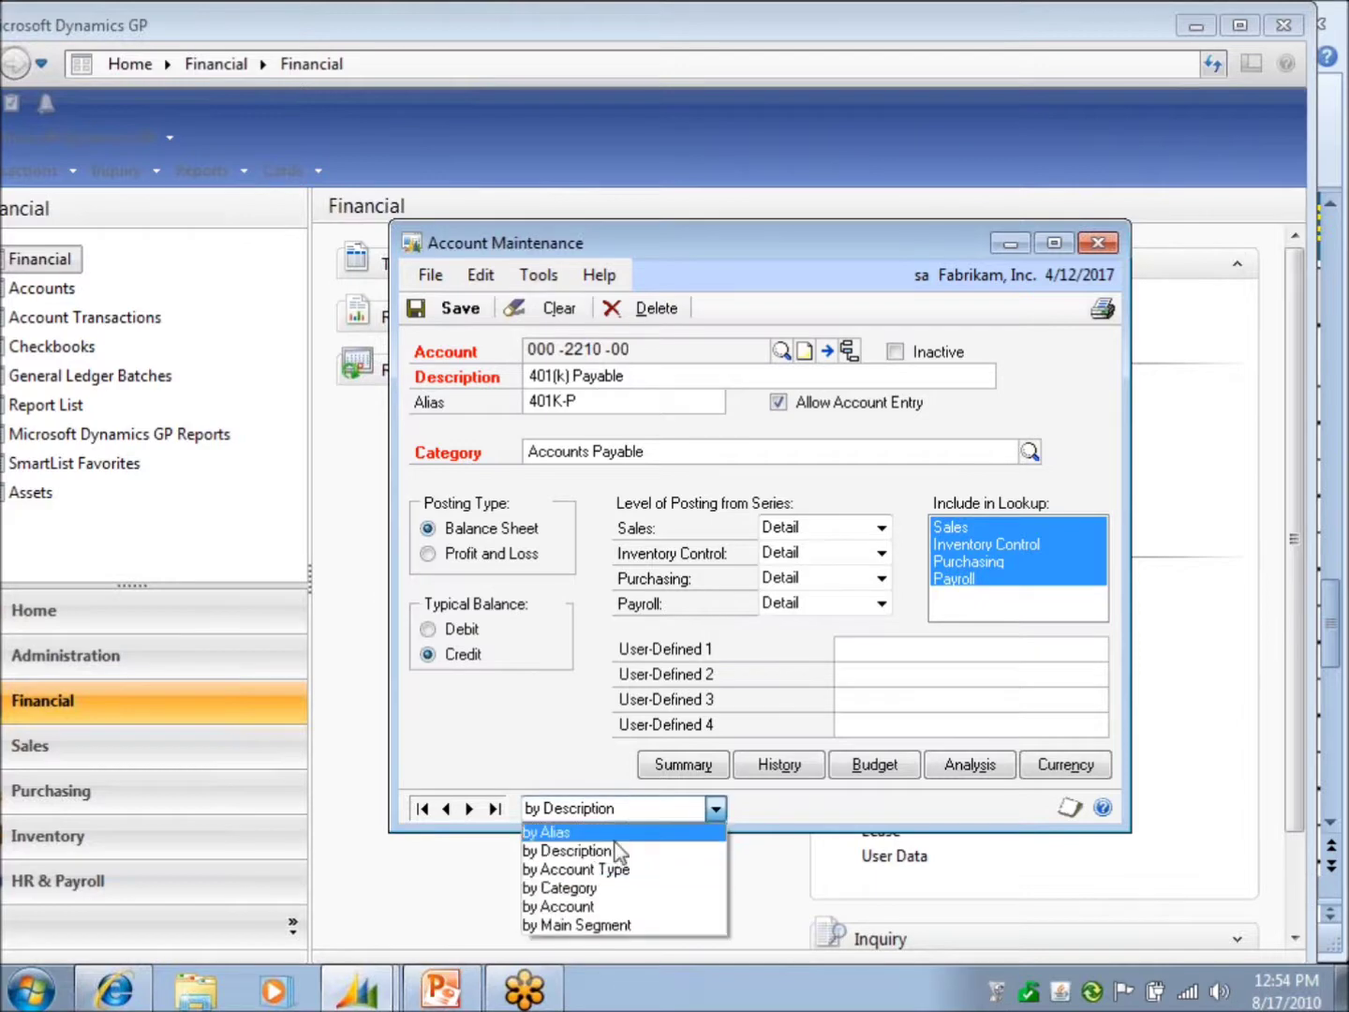
left_click(609, 903)
left_click(423, 808)
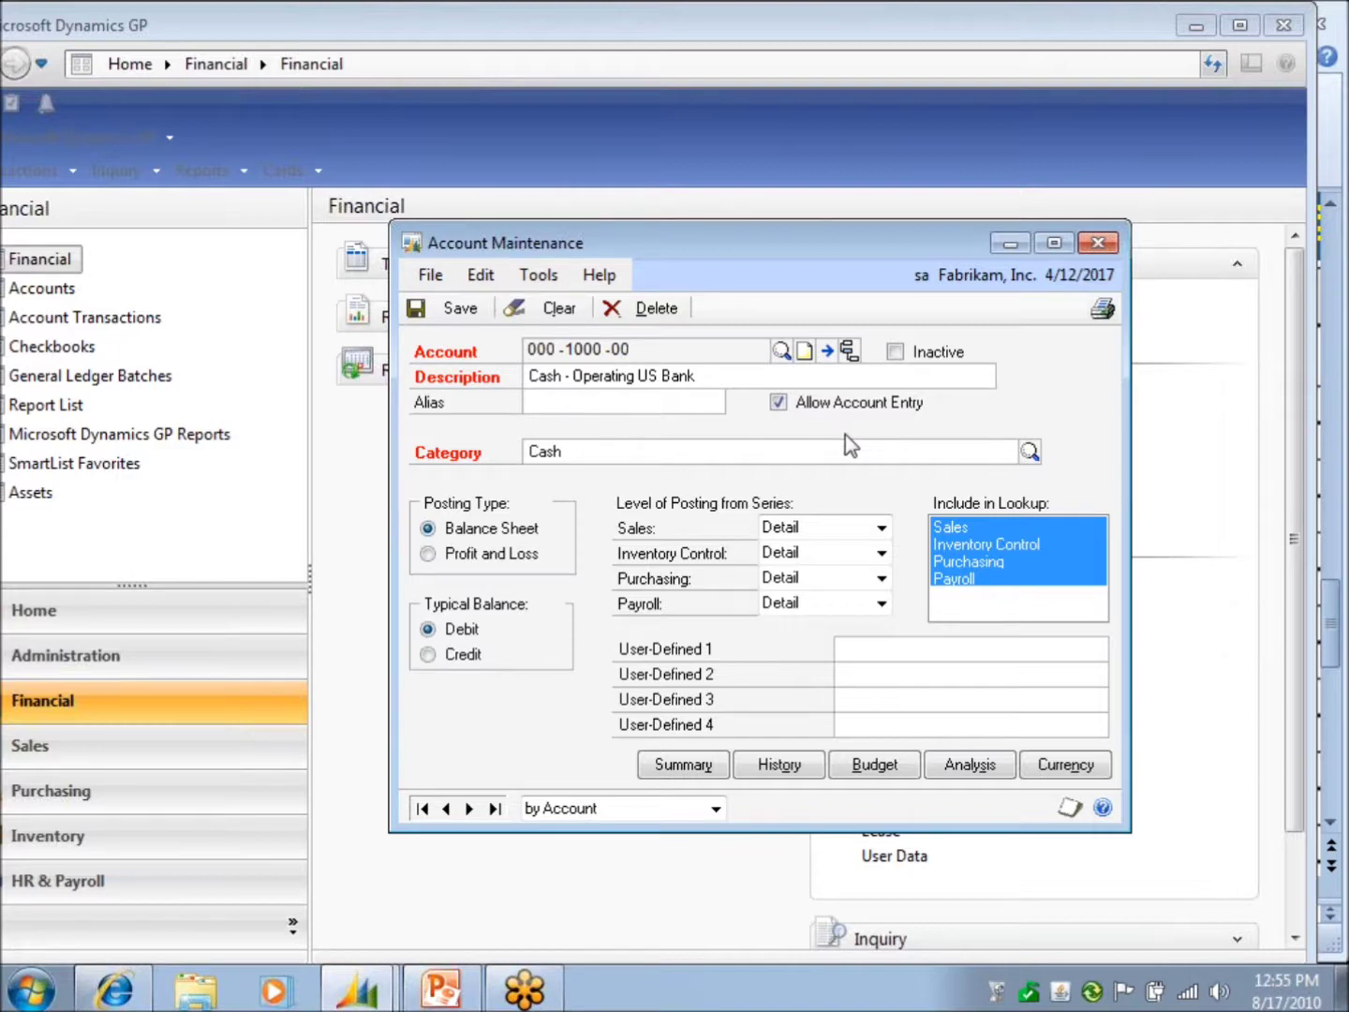
Uncheck Allow Account Entry for cash account 000-1000-00 and save the change.
left_click(783, 406)
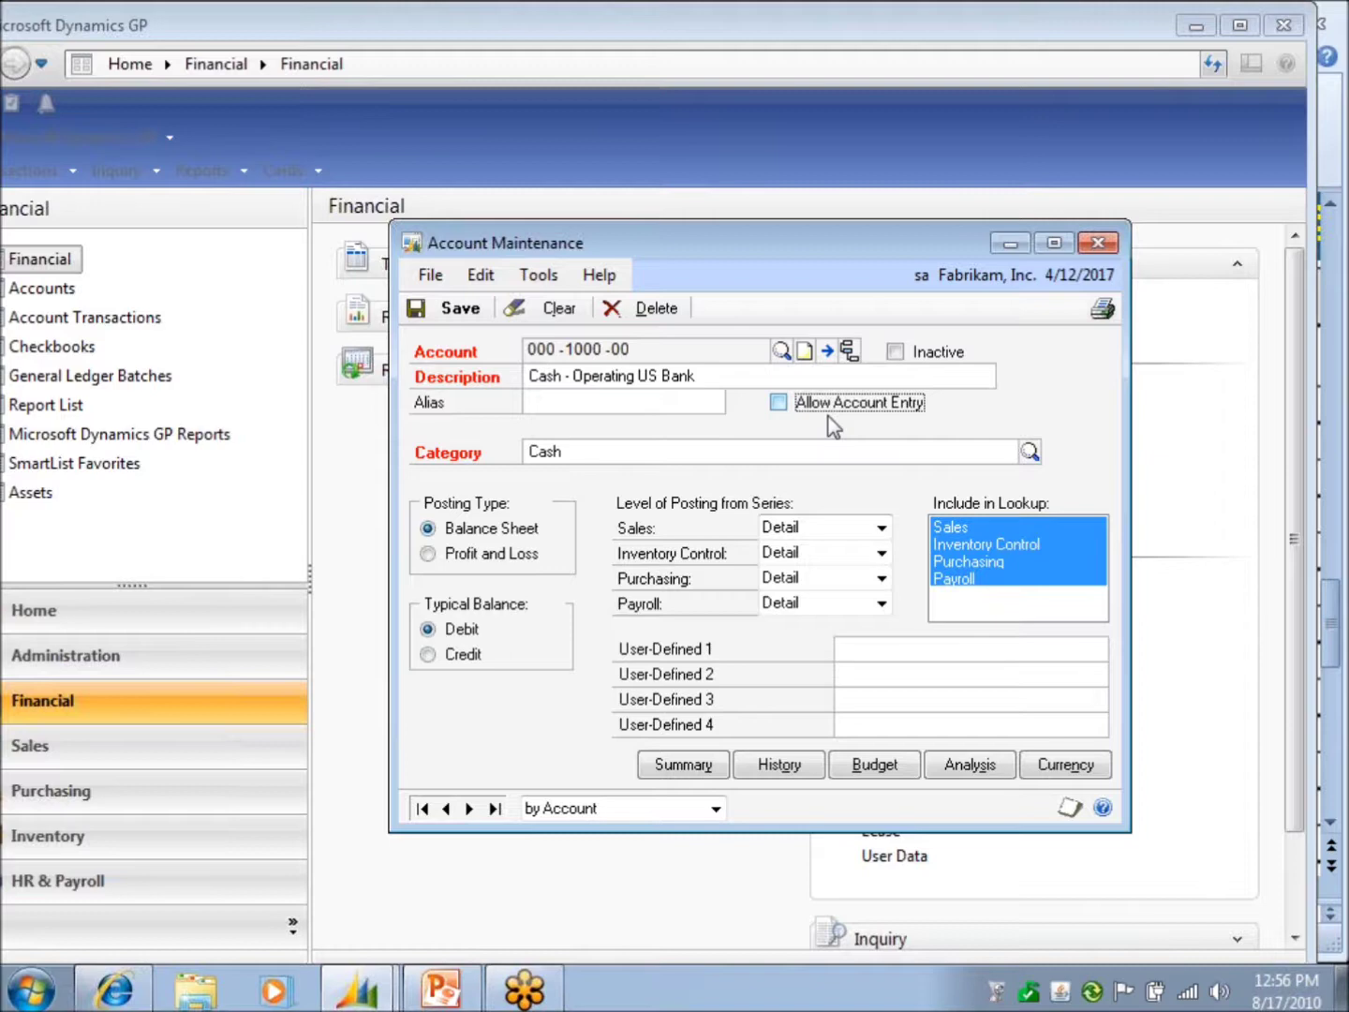
left_click(1097, 244)
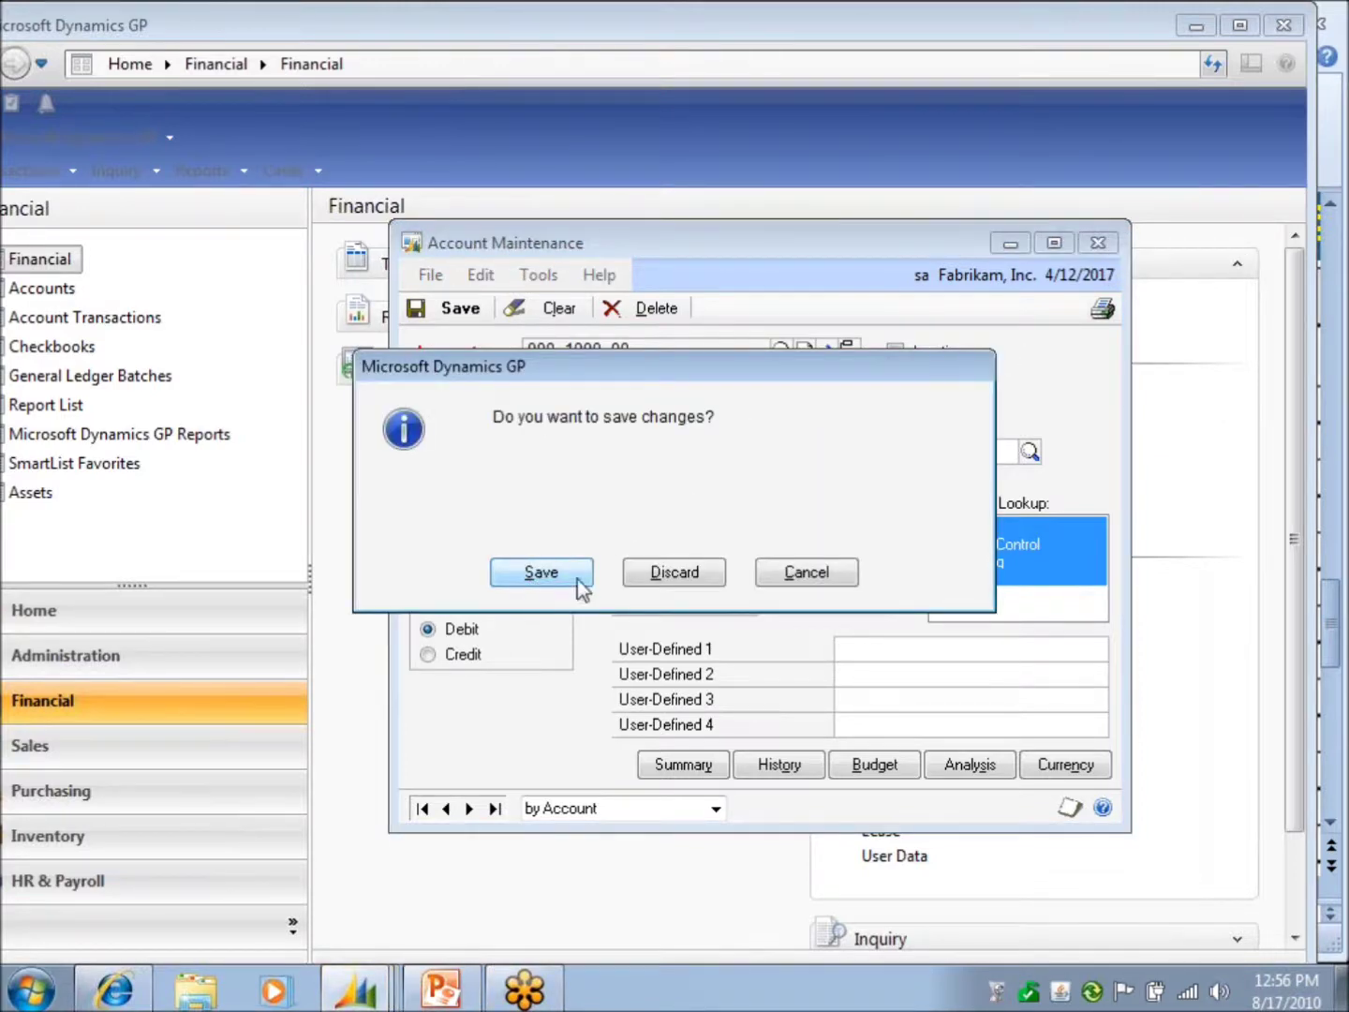
left_click(662, 576)
Switch to PowerPoint and show slide 4 as a full-screen slide show.
left_click(458, 1000)
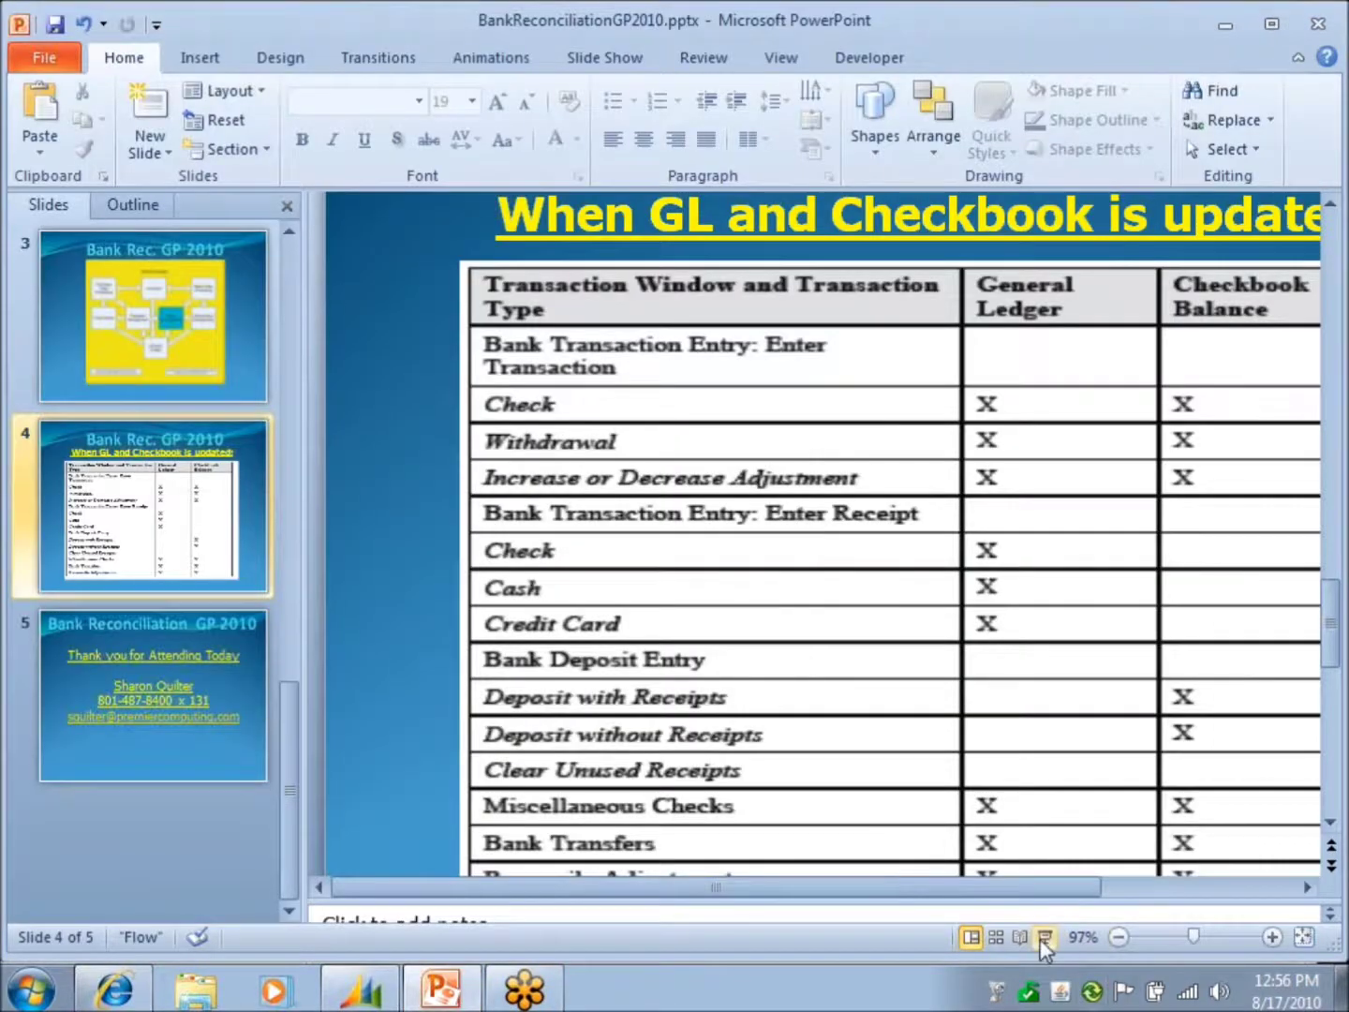
left_click(1041, 937)
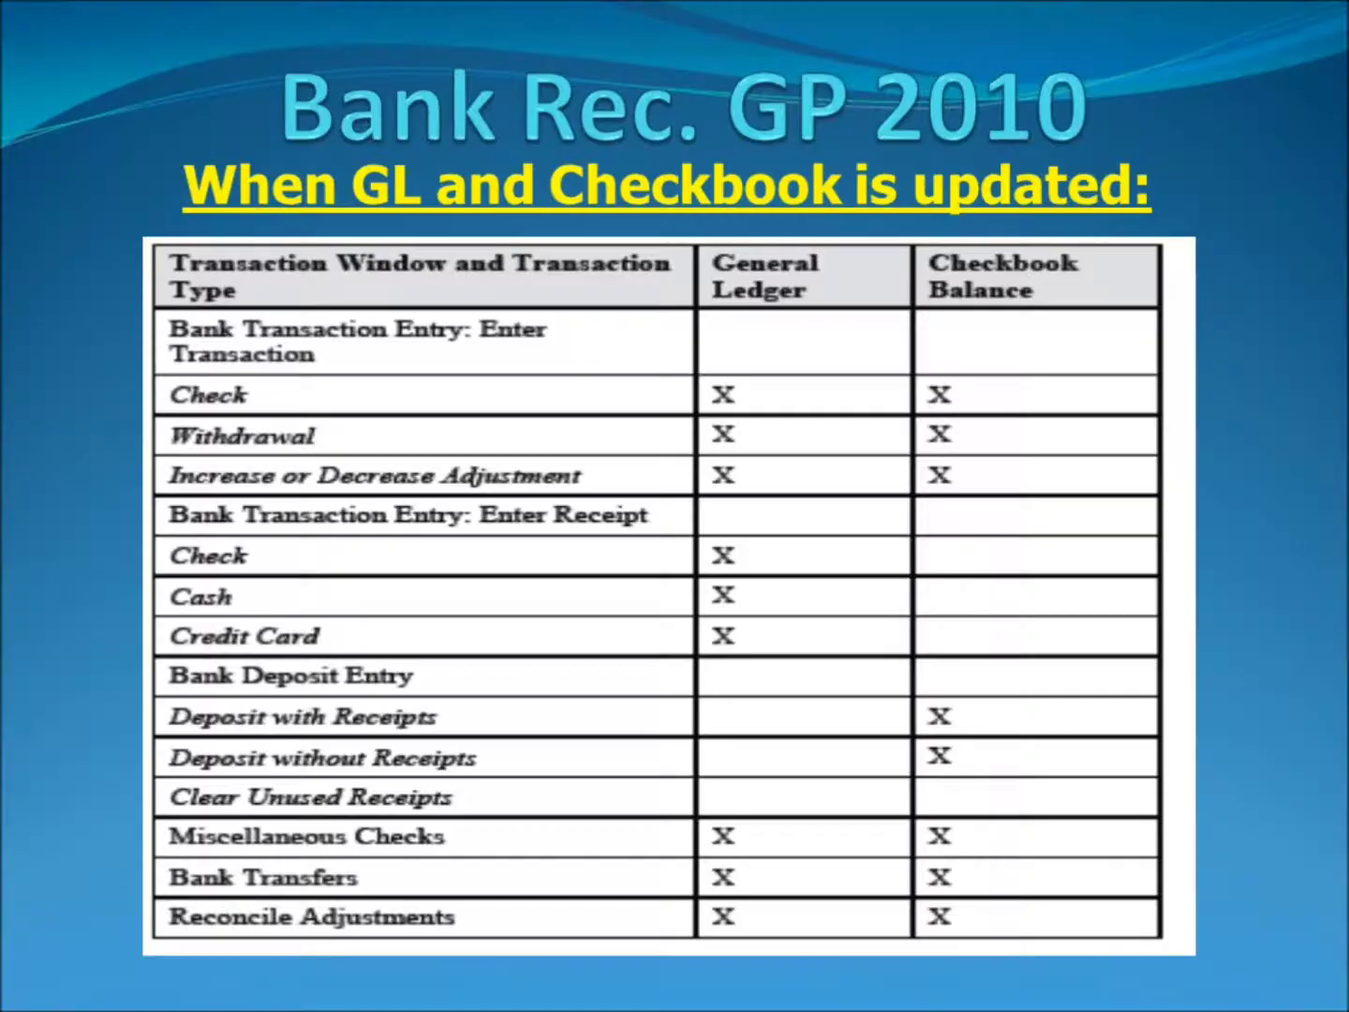